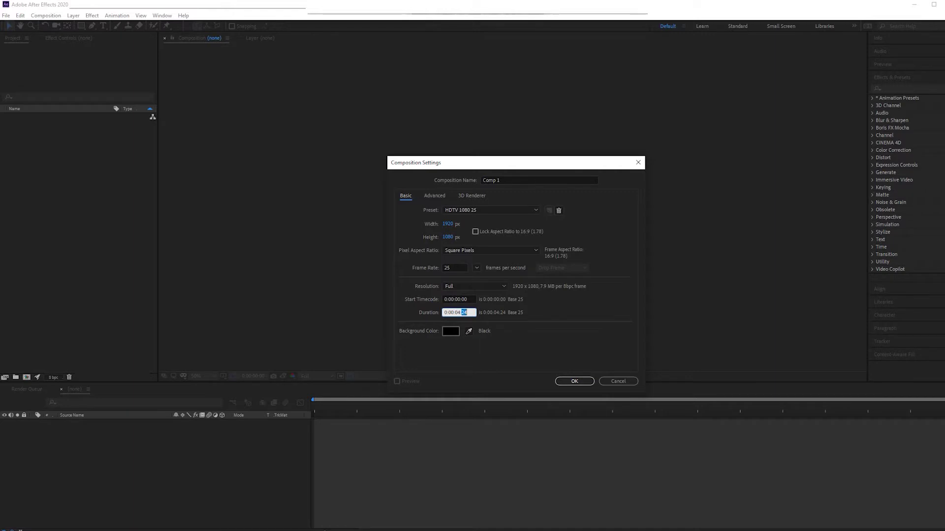
# Create the new composition as Main with a duration of 0:00:04:00
pyautogui.click(518, 181)
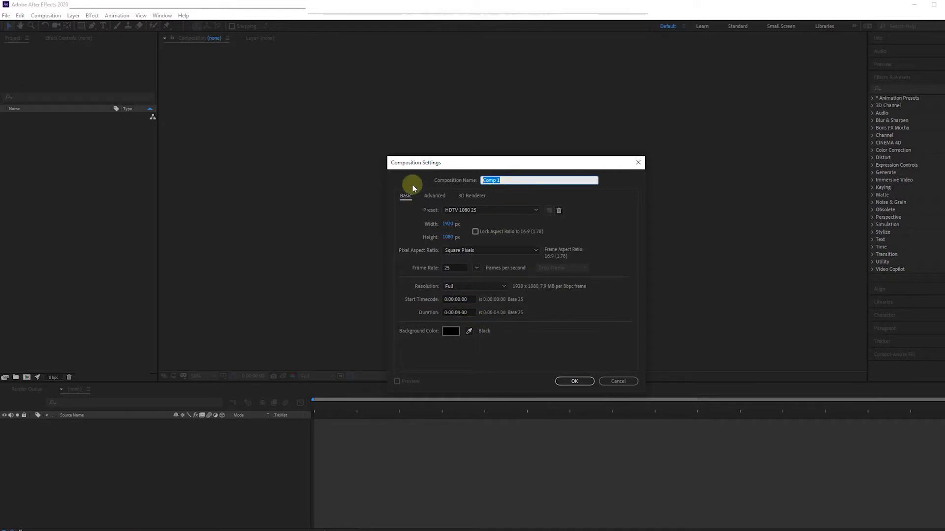
pyautogui.write('Main')
pyautogui.click(573, 381)
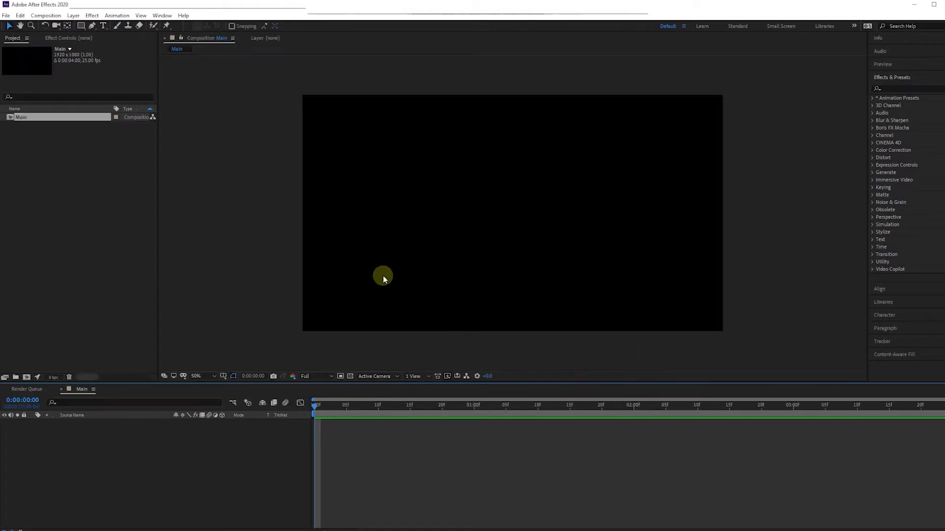
# Import the 02-Nike.png logo file and place it in the Main composition
pyautogui.doubleClick(95, 175)
pyautogui.click(162, 178)
pyautogui.click(449, 382)
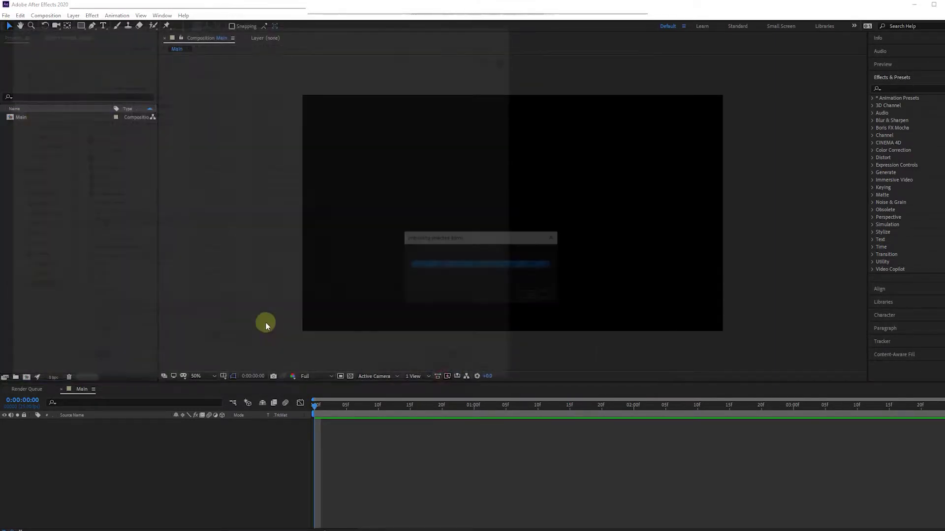
pyautogui.moveTo(34, 116); pyautogui.dragTo(506, 221)
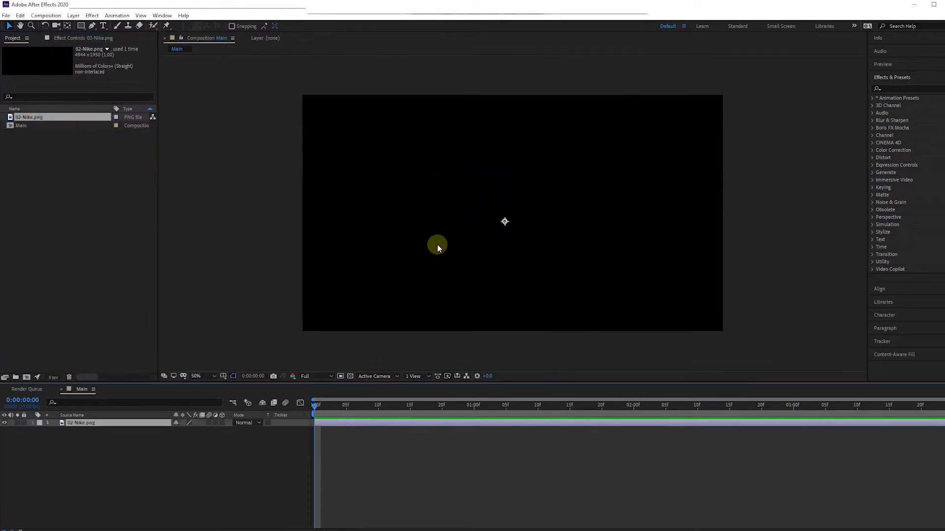
# Turn on the transparency grid and move the oversized Nike logo toward the right of the frame
pyautogui.click(349, 376)
pyautogui.click(350, 376)
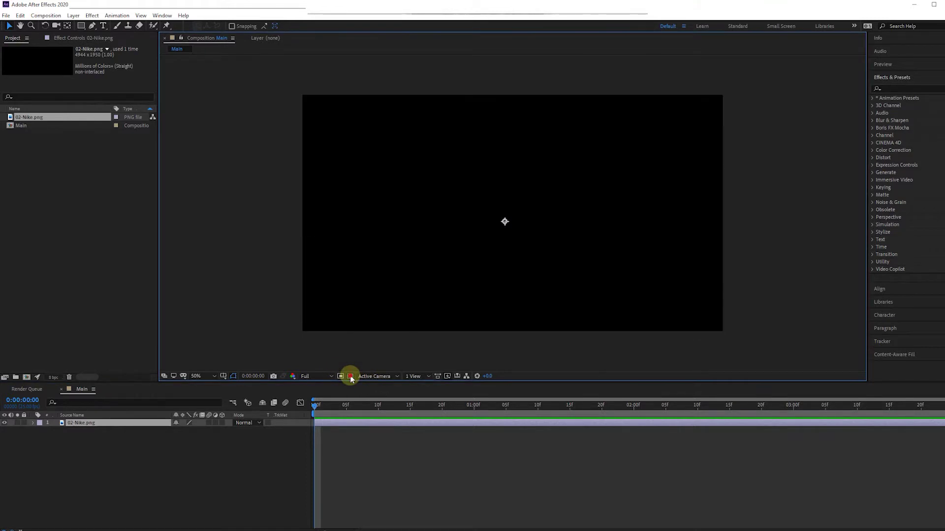
pyautogui.click(350, 376)
pyautogui.moveTo(396, 269); pyautogui.dragTo(527, 255)
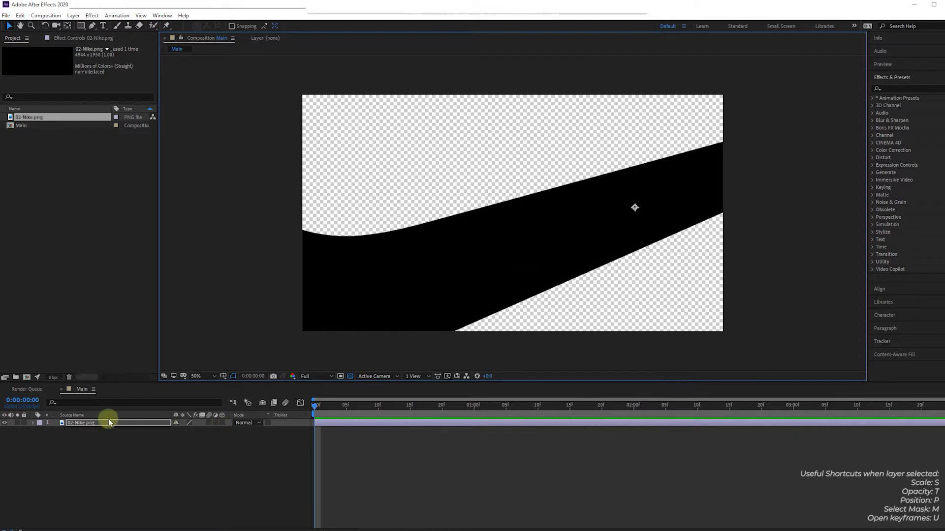
# Set the scale of the 02-Nike.png layer to 25%
pyautogui.click(84, 423)
pyautogui.press('s')
pyautogui.moveTo(178, 436)
pyautogui.mouseDown()
pyautogui.moveTo(152, 430)
pyautogui.moveTo(185, 434)
pyautogui.mouseUp()
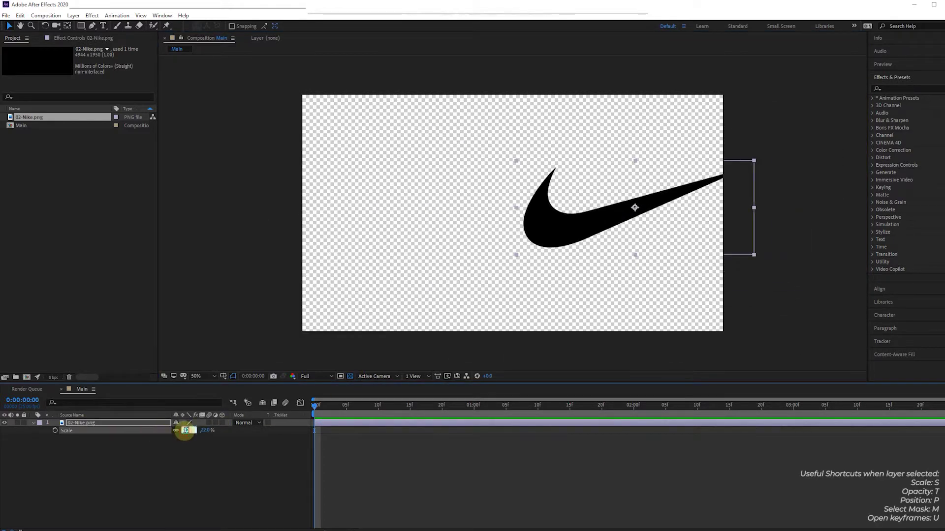
pyautogui.write('25')
pyautogui.press('Return')
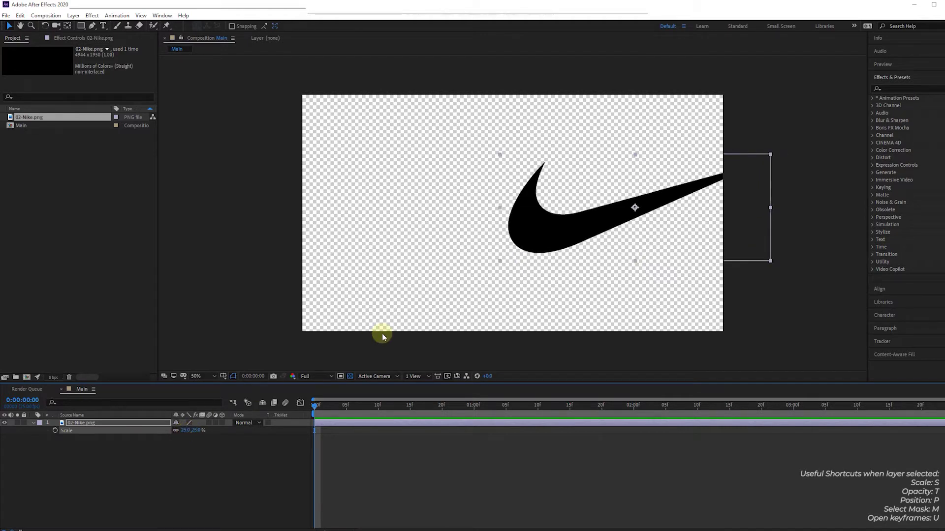
# Center the Nike logo layer in the composition view using the Transform command
pyautogui.rightClick(541, 227)
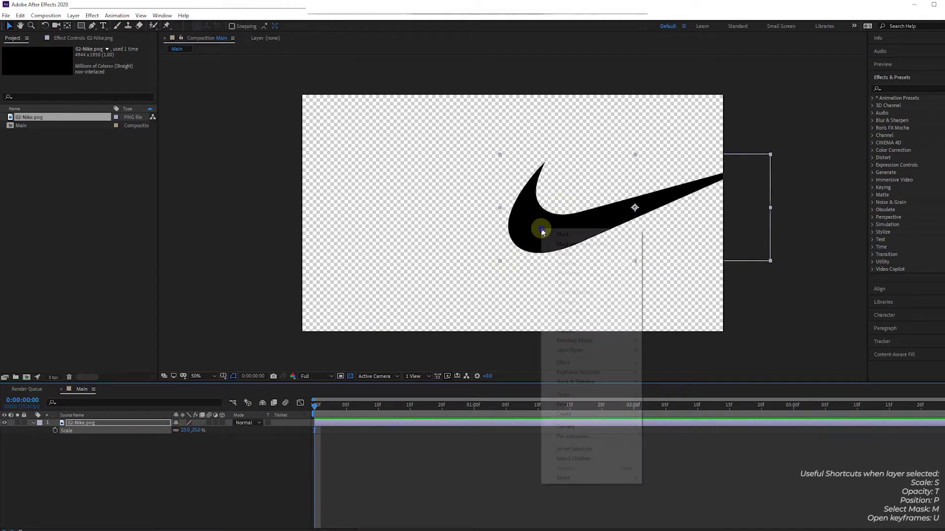
pyautogui.moveTo(570, 275)
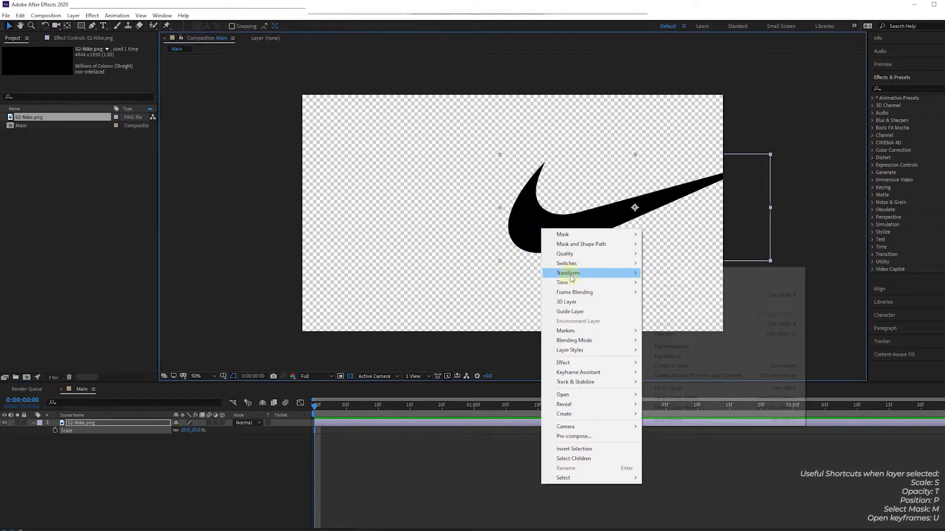
pyautogui.click(679, 369)
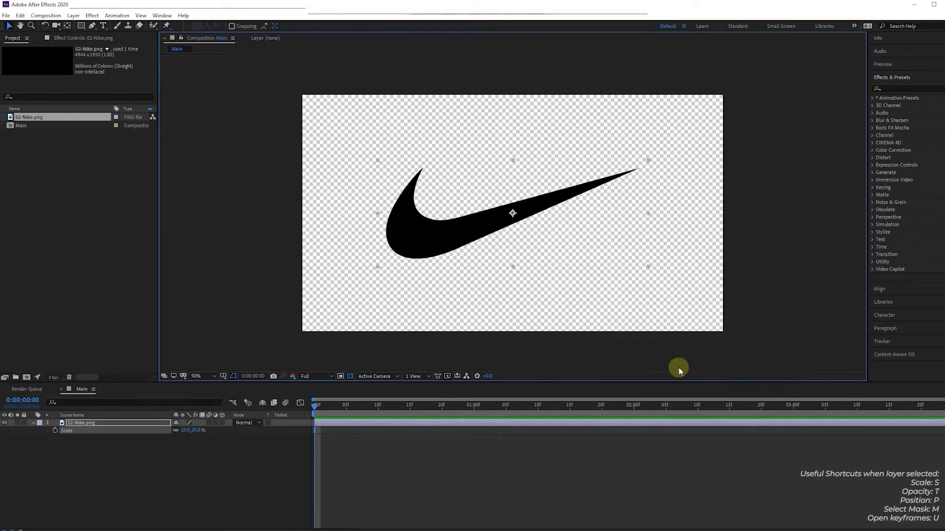
pyautogui.click(696, 289)
pyautogui.click(441, 244)
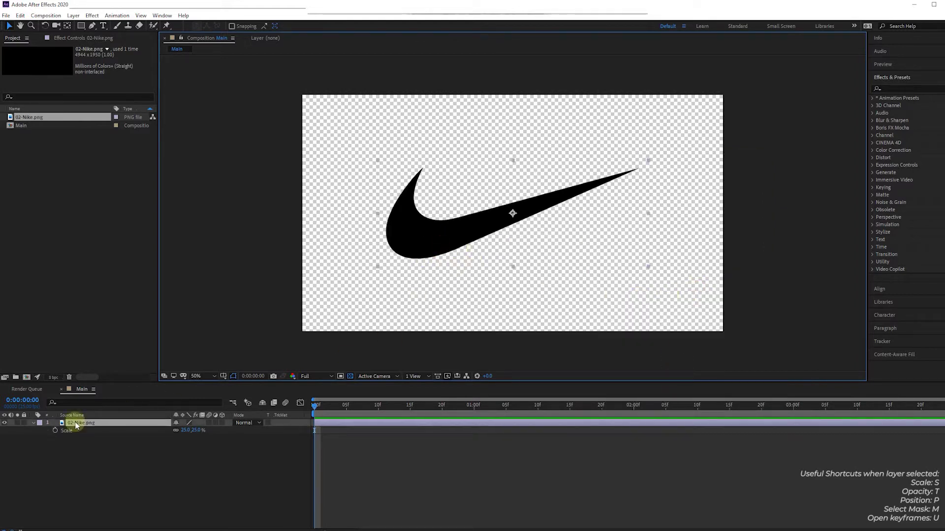
# Pre-compose the 02-Nike.png layer as Logo, moving all attributes into the new composition
pyautogui.click(32, 423)
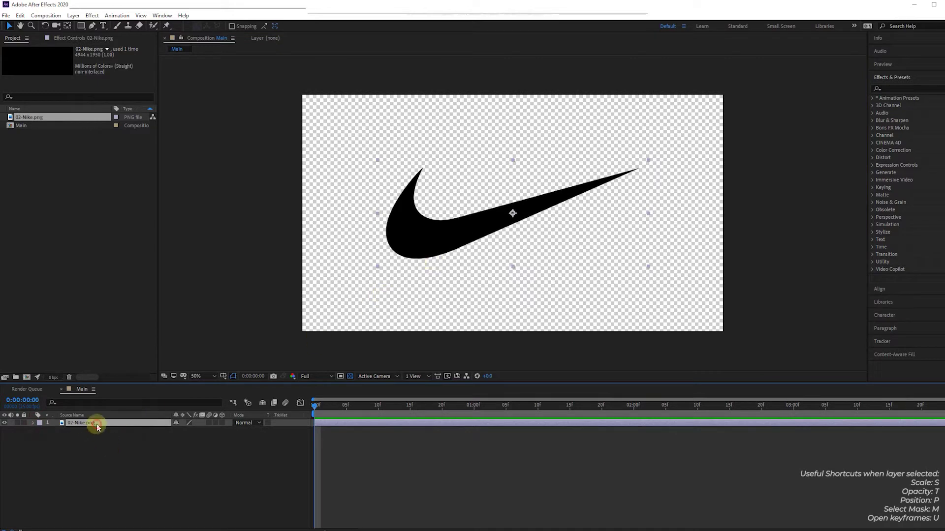
pyautogui.rightClick(96, 425)
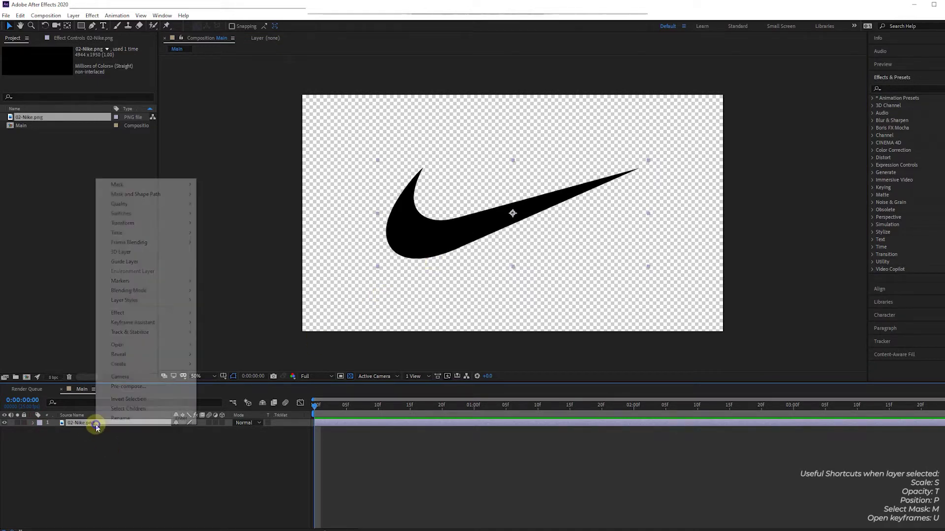
pyautogui.click(126, 387)
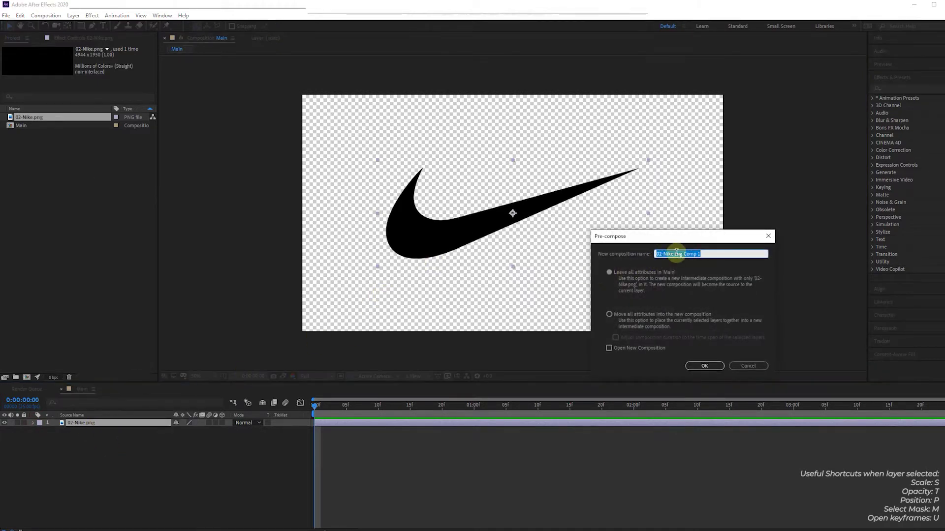
pyautogui.write('Log')
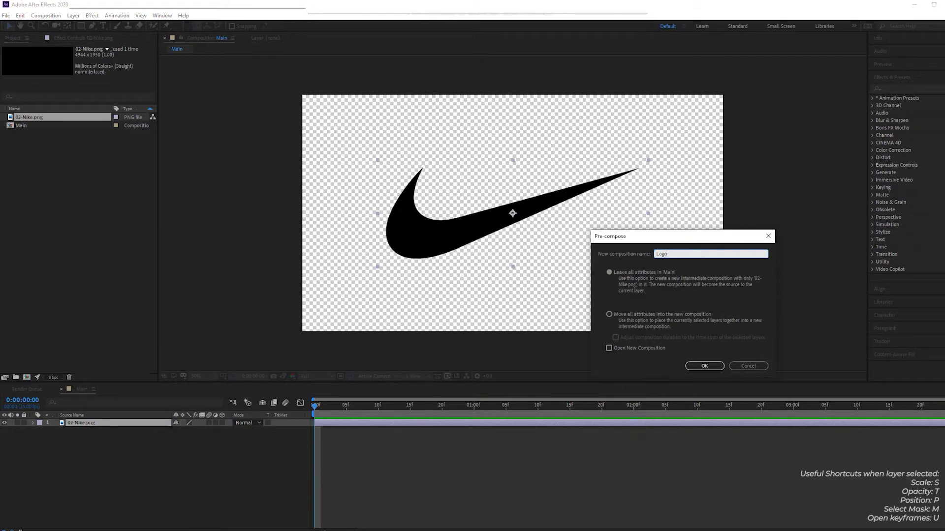
pyautogui.write('o')
pyautogui.click(650, 313)
pyautogui.click(702, 366)
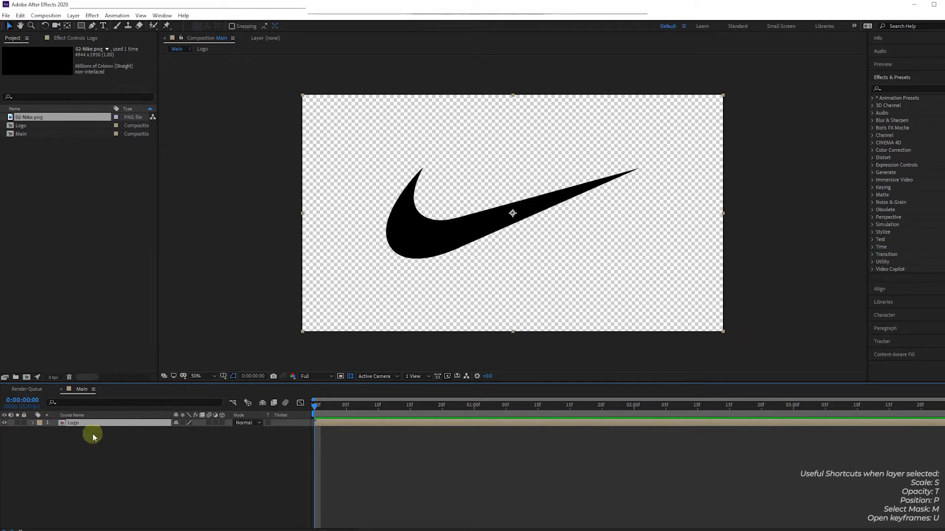
# Toggle the Logo layer's visibility to compare it against the background, and leave the transparency grid off
pyautogui.click(5, 423)
pyautogui.click(5, 424)
pyautogui.click(350, 377)
pyautogui.click(4, 423)
pyautogui.click(350, 377)
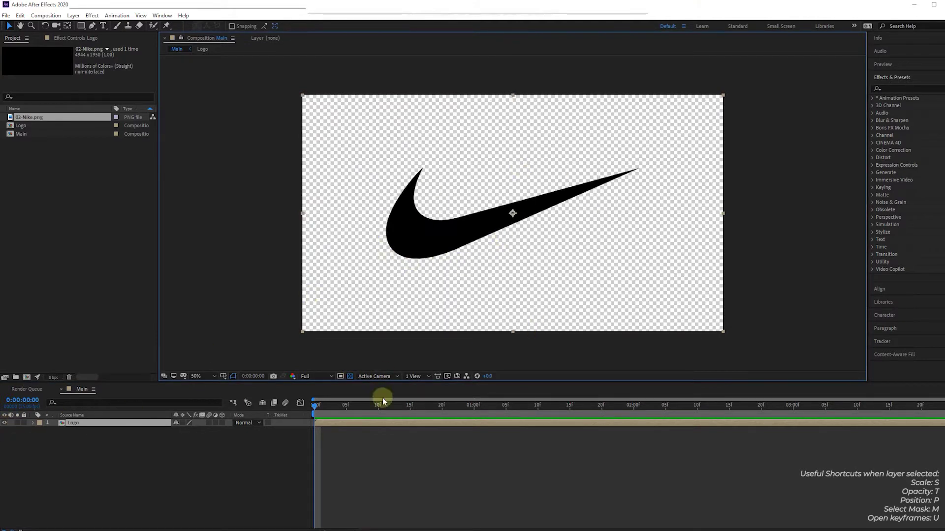
pyautogui.click(350, 377)
# Find the Colorama effect and apply it to the Logo layer
pyautogui.click(64, 427)
pyautogui.click(899, 89)
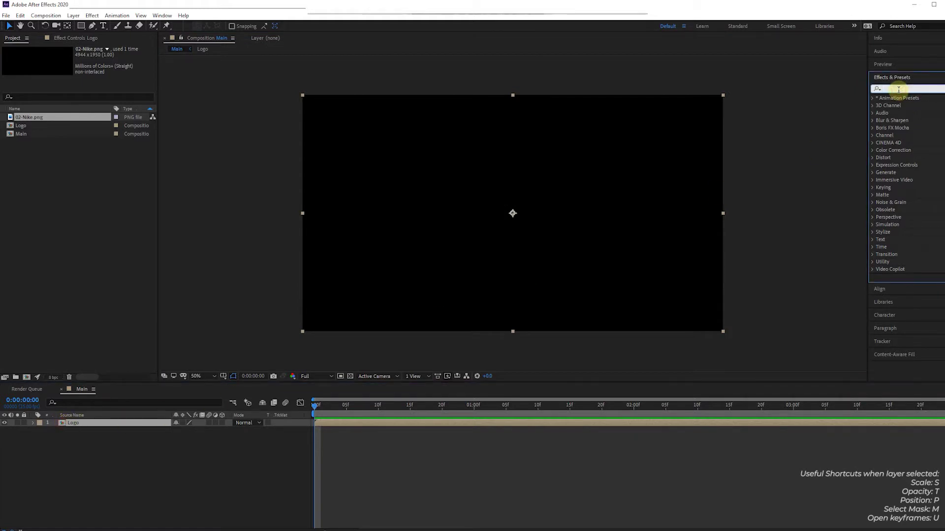
pyautogui.write('coloram')
pyautogui.moveTo(901, 106); pyautogui.dragTo(89, 424)
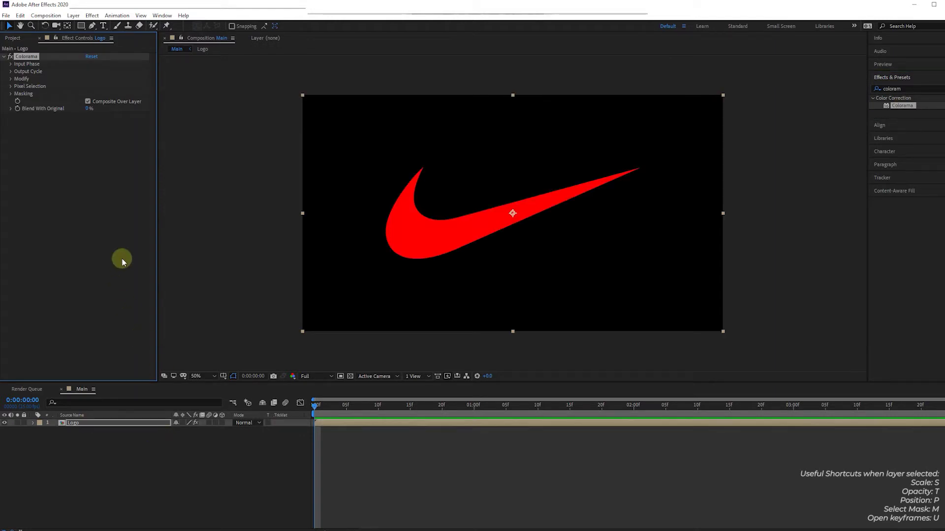
# Change the red stop of Colorama's output cycle to a pale cyan to recolor the logo
pyautogui.click(10, 64)
pyautogui.click(11, 64)
pyautogui.click(11, 72)
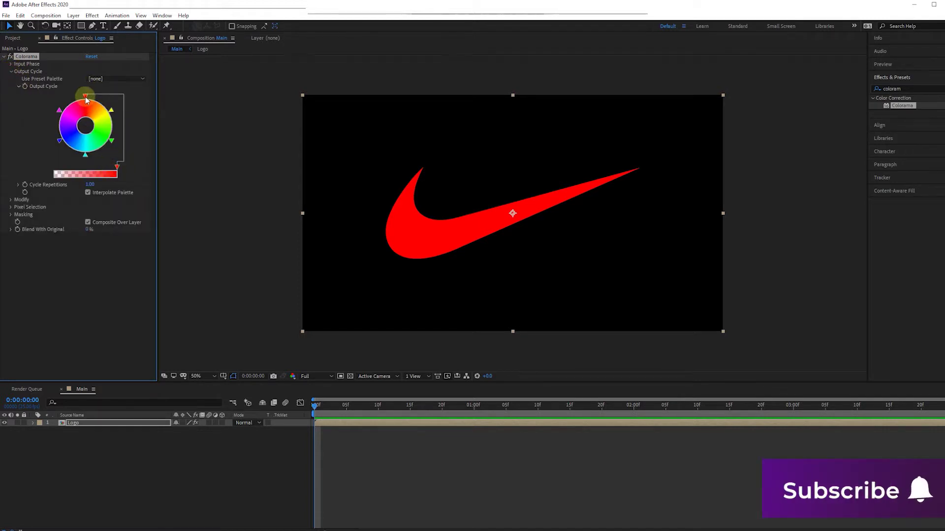
pyautogui.doubleClick(86, 99)
pyautogui.moveTo(126, 50)
pyautogui.mouseDown()
pyautogui.moveTo(142, 54)
pyautogui.moveTo(130, 47)
pyautogui.moveTo(150, 49)
pyautogui.moveTo(132, 43)
pyautogui.moveTo(143, 44)
pyautogui.mouseUp()
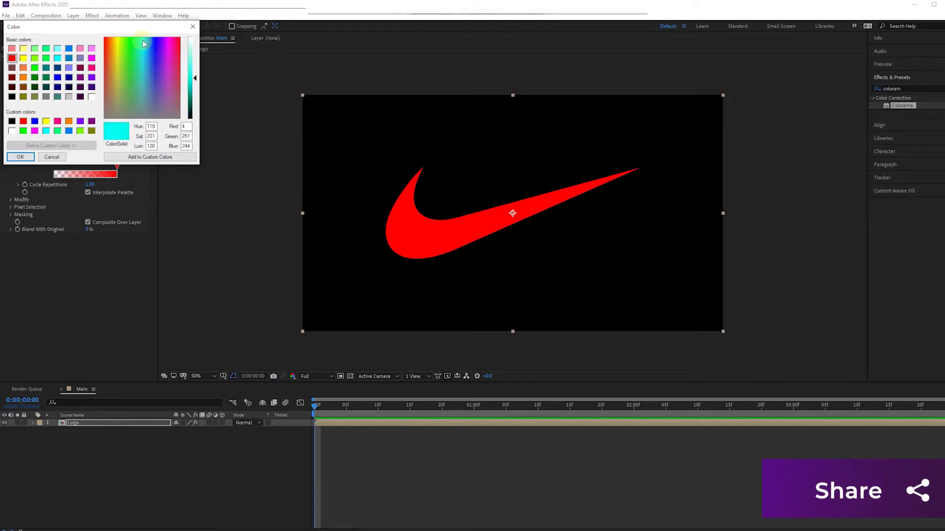
pyautogui.moveTo(195, 78); pyautogui.dragTo(195, 47)
pyautogui.click(30, 157)
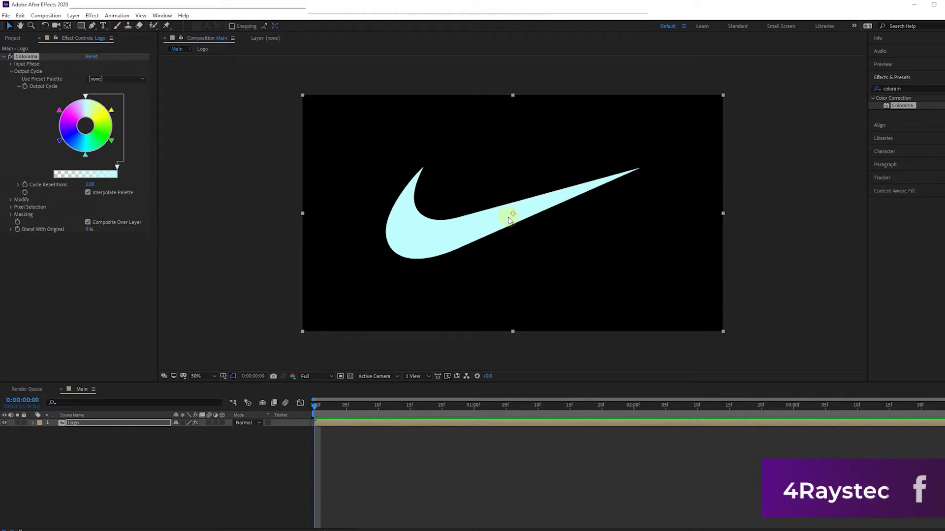
pyautogui.click(159, 447)
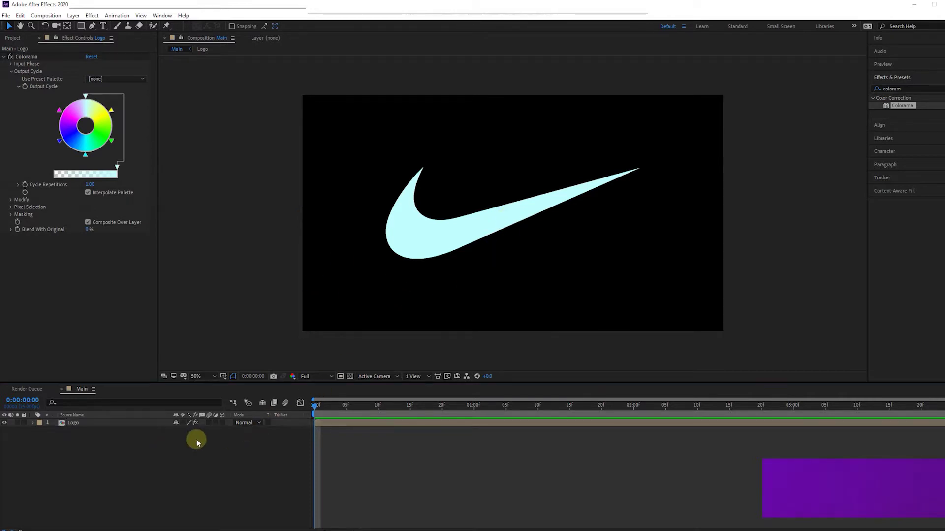
# Add an Inner Glow layer style to the Logo layer and set its blend mode to Normal
pyautogui.rightClick(76, 423)
pyautogui.moveTo(123, 297)
pyautogui.click(220, 361)
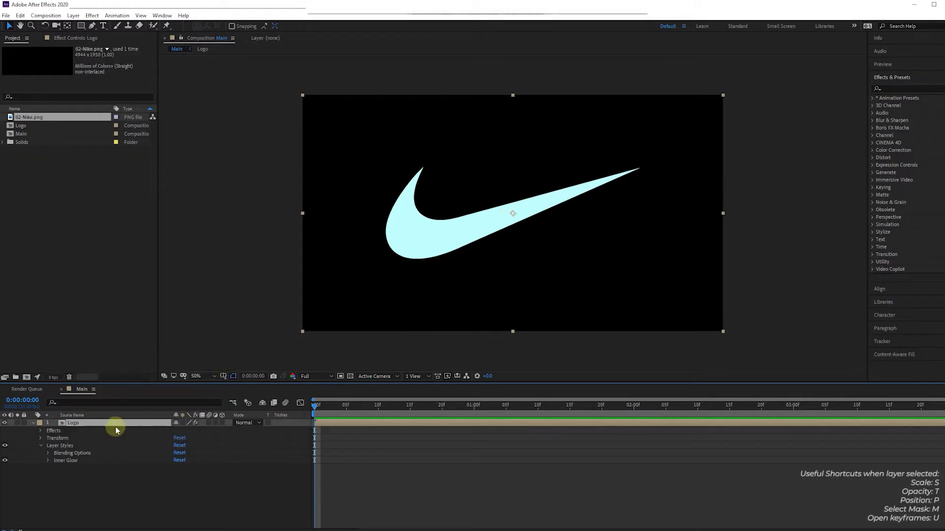
pyautogui.click(48, 461)
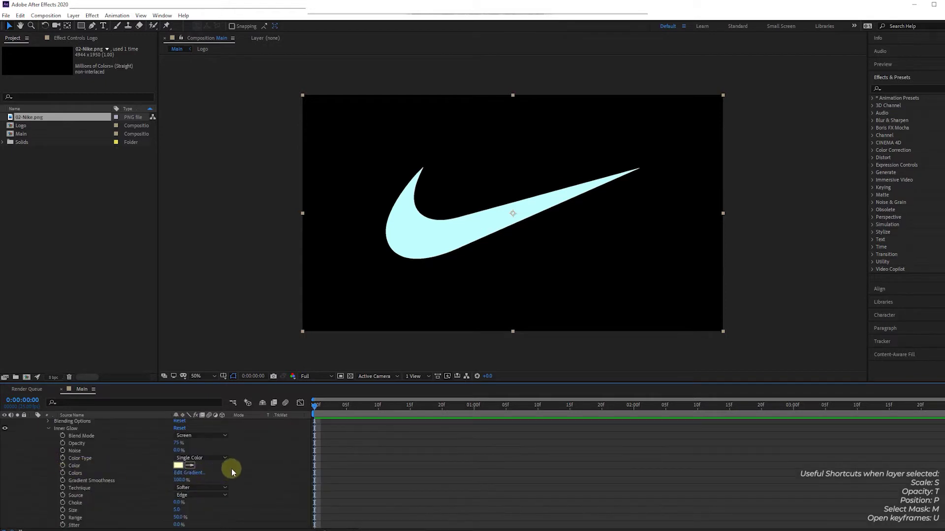
pyautogui.click(220, 440)
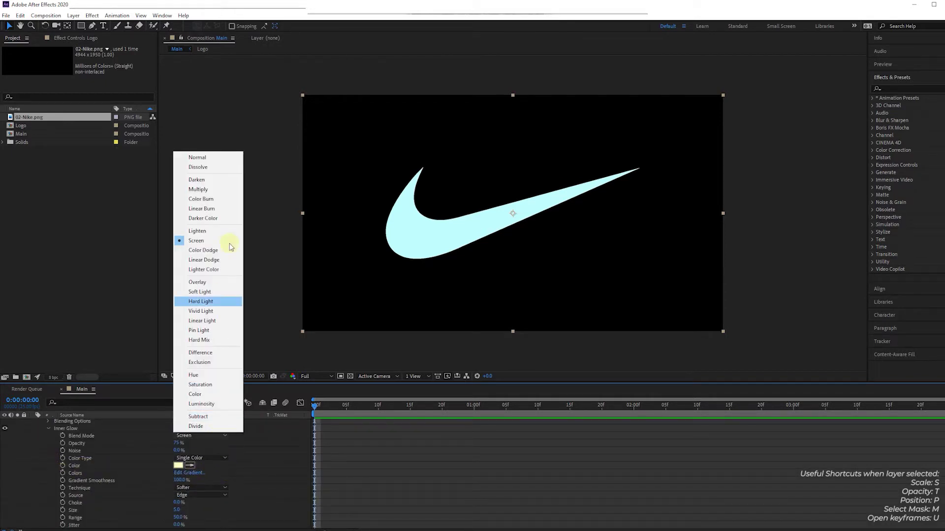
pyautogui.click(224, 157)
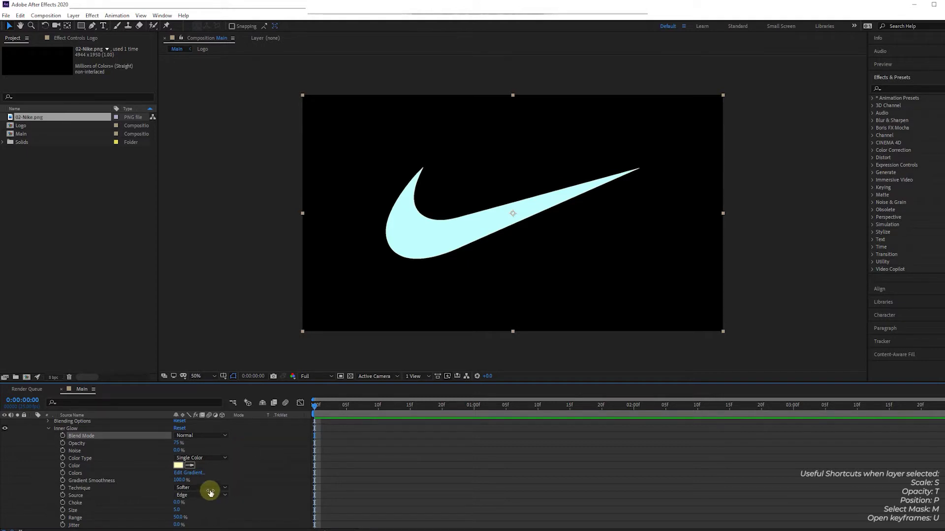
# Set the Inner Glow color to black and its size to 5
pyautogui.click(178, 466)
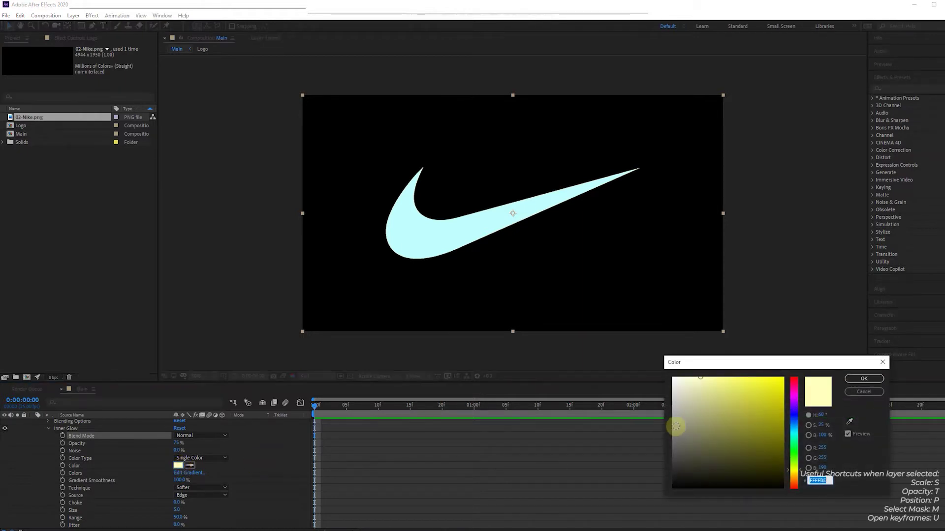
pyautogui.click(693, 446)
pyautogui.click(863, 379)
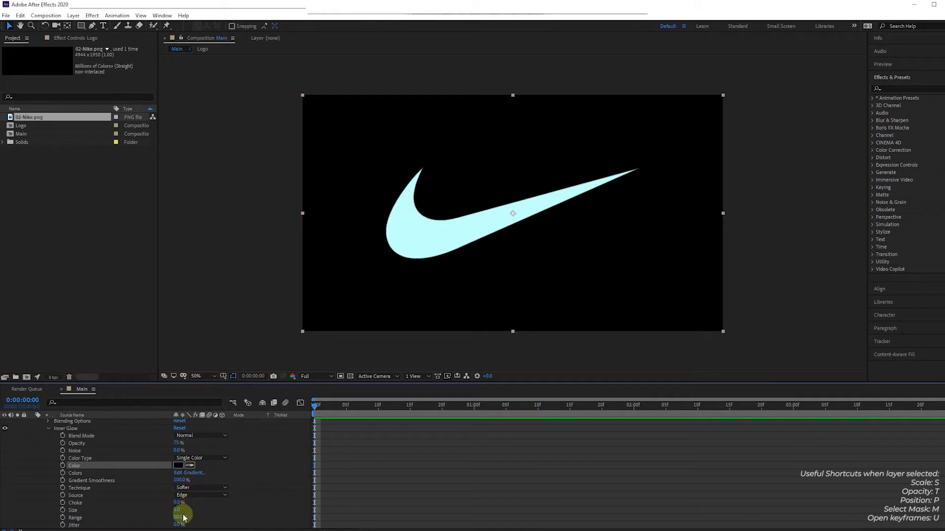
pyautogui.moveTo(177, 511)
pyautogui.mouseDown()
pyautogui.moveTo(211, 508)
pyautogui.moveTo(179, 512)
pyautogui.mouseUp()
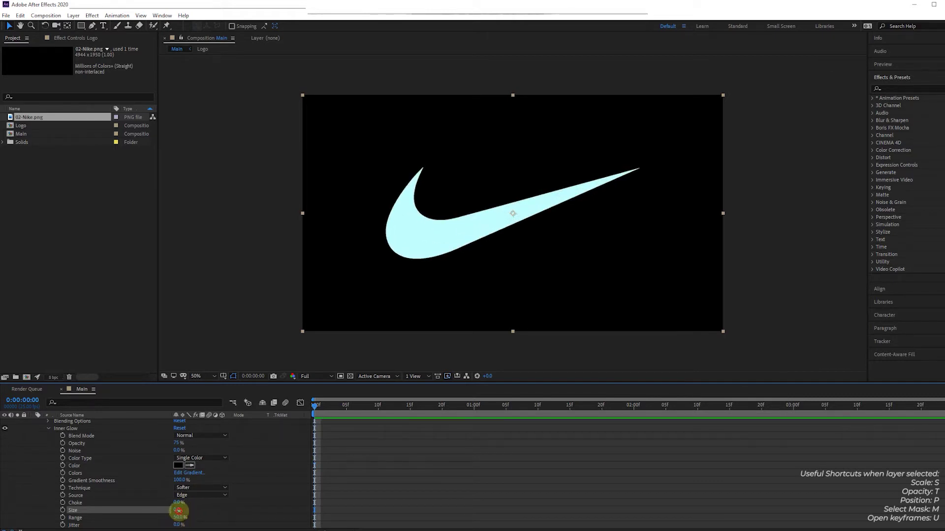
pyautogui.write('5')
pyautogui.press('Return')
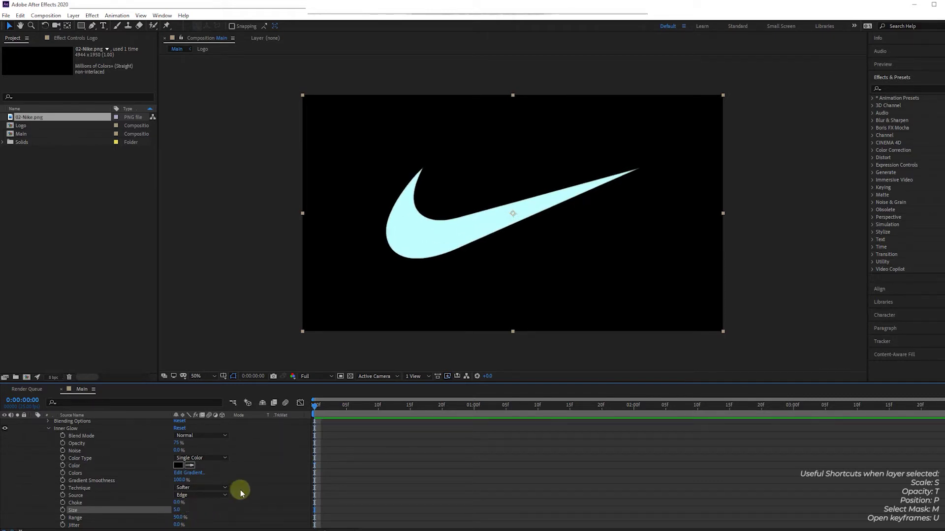
# Switch the Logo layer's Inner Glow off and on to compare the edges of the swoosh up close
pyautogui.scroll(3, 268, 478)
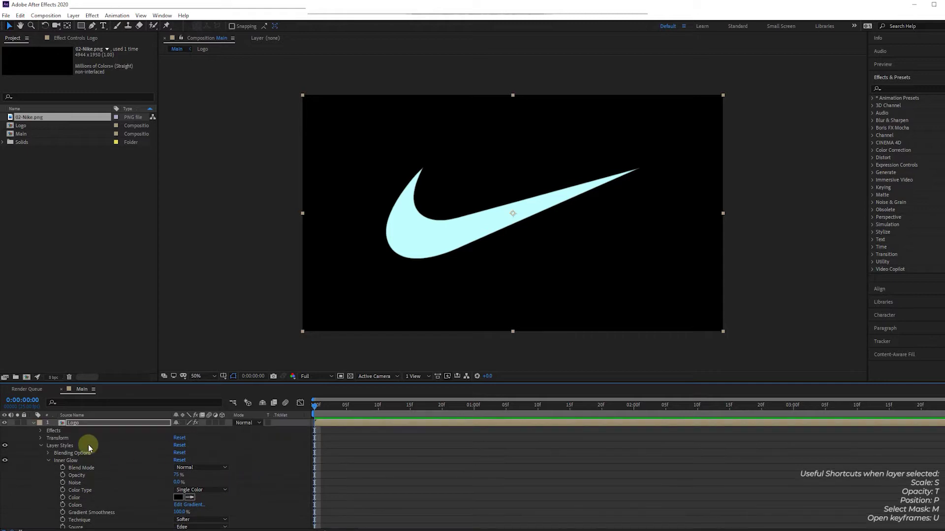
pyautogui.click(36, 425)
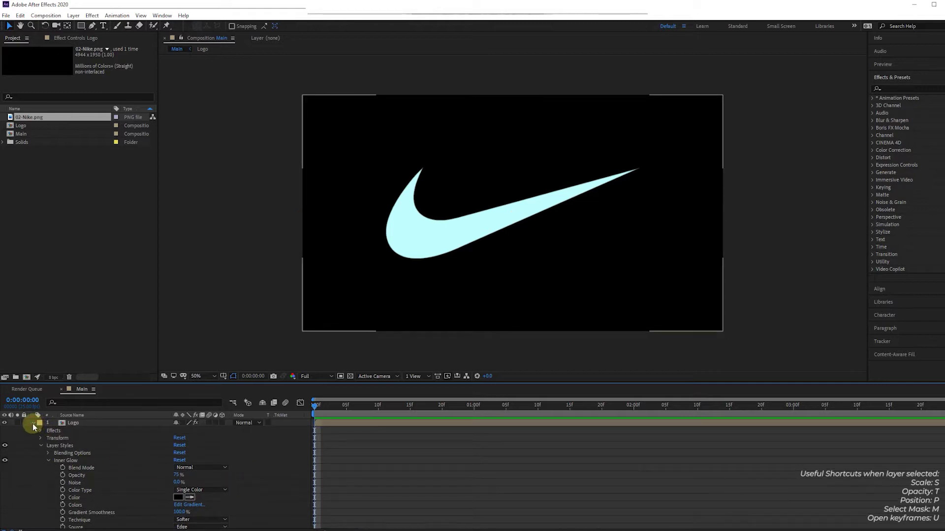
pyautogui.click(5, 461)
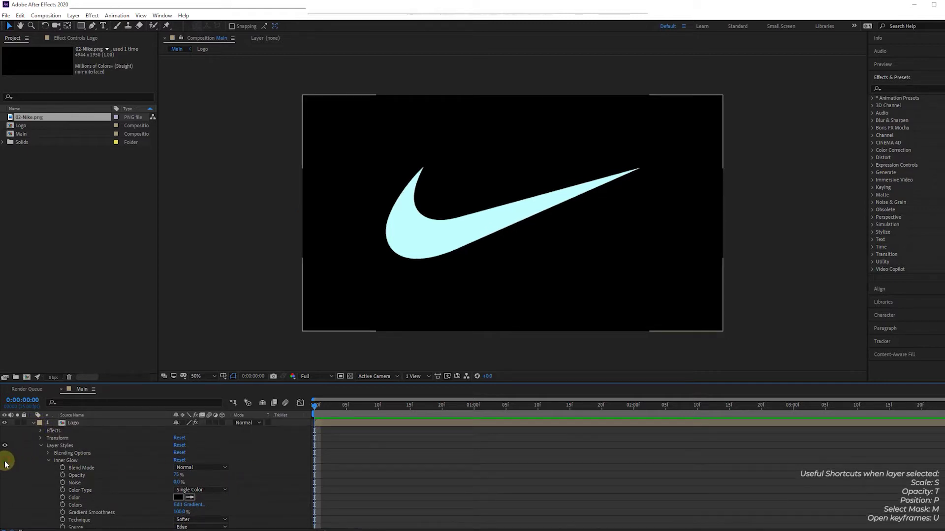
pyautogui.click(5, 461)
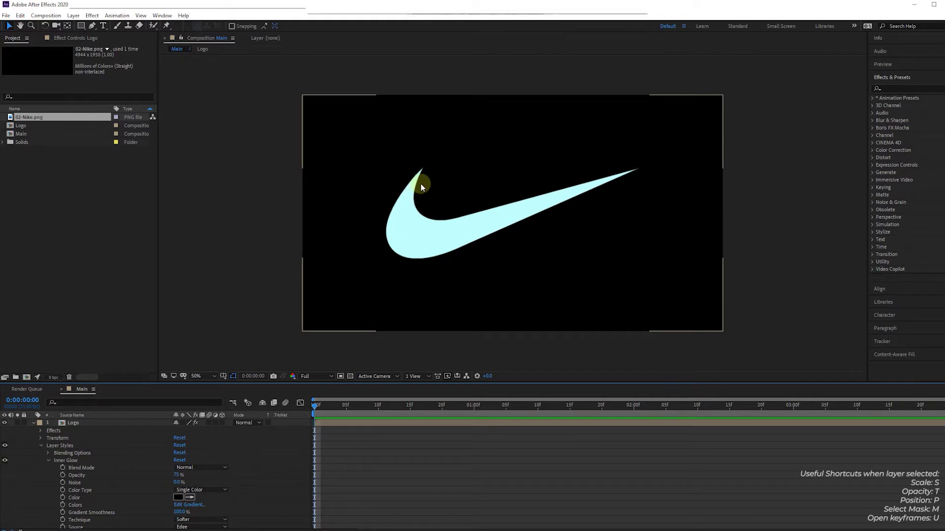
pyautogui.scroll(3, 456, 221)
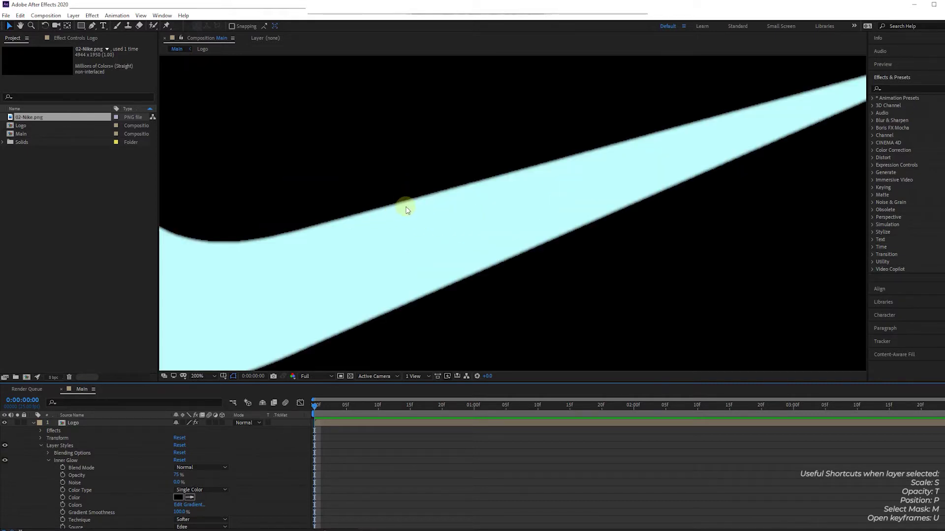
pyautogui.click(5, 461)
pyautogui.click(5, 461)
pyautogui.scroll(-2, 404, 220)
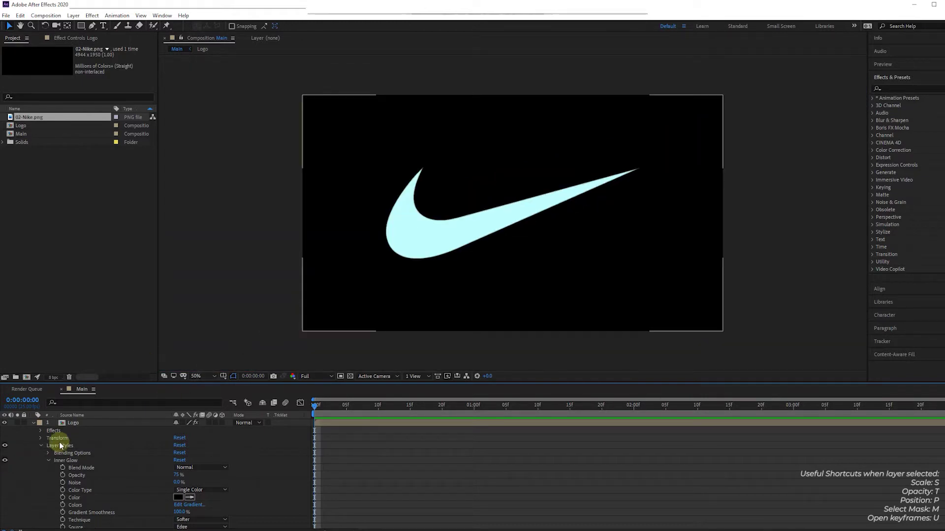
# Collapse the layer styles and all other properties of the Logo layer in the timeline
pyautogui.click(41, 445)
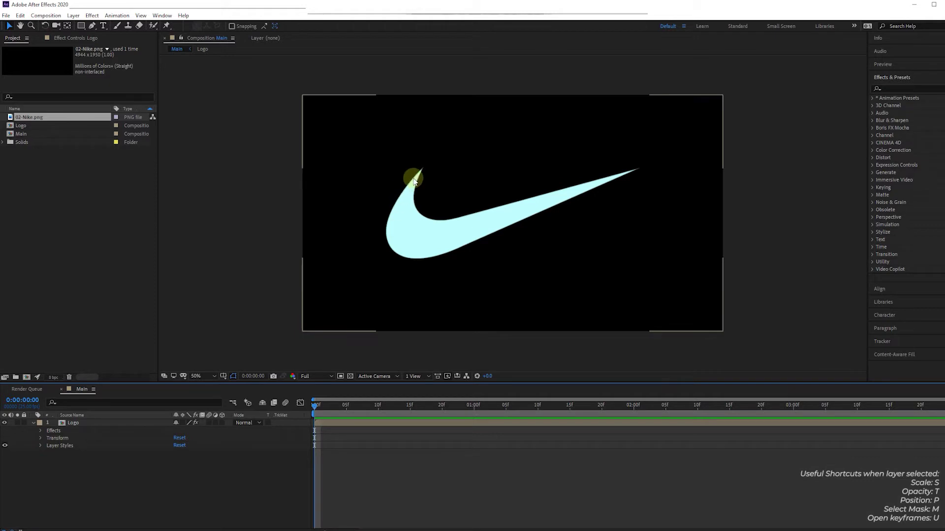
pyautogui.click(33, 432)
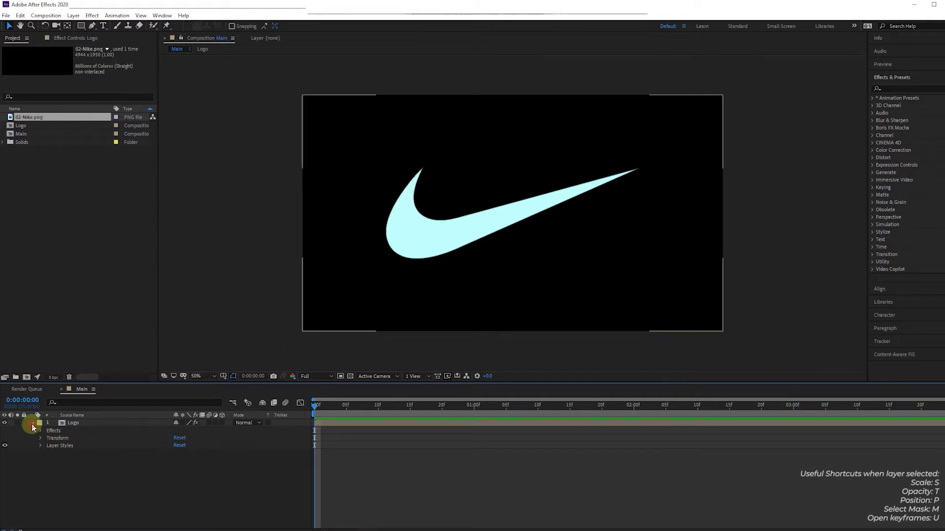
pyautogui.click(32, 424)
pyautogui.click(76, 452)
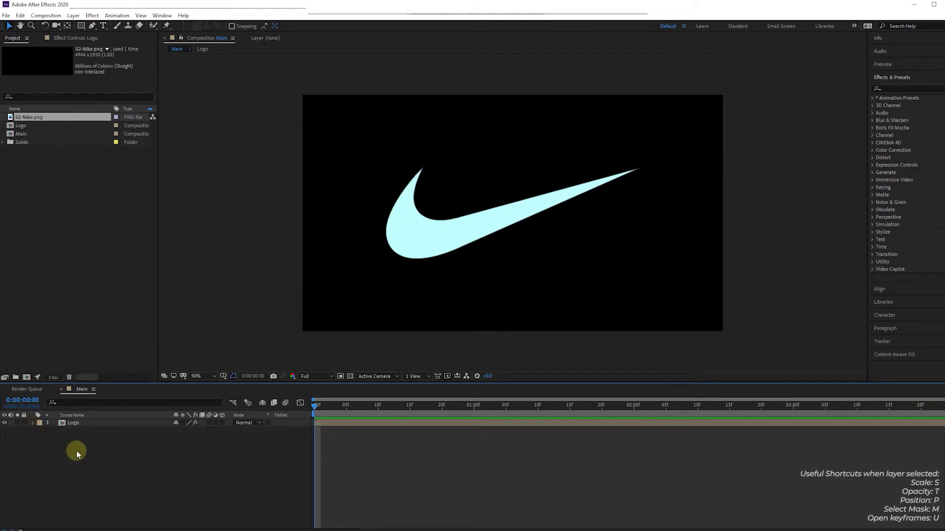
# Pre-compose the Logo layer as "Beveled Logo", moving all attributes into the new composition
pyautogui.click(72, 424)
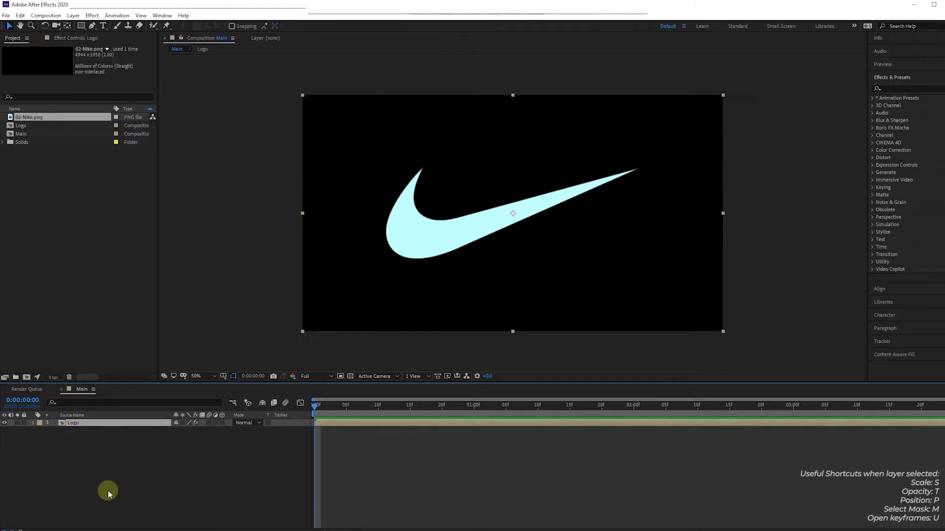
pyautogui.rightClick(72, 423)
pyautogui.click(105, 386)
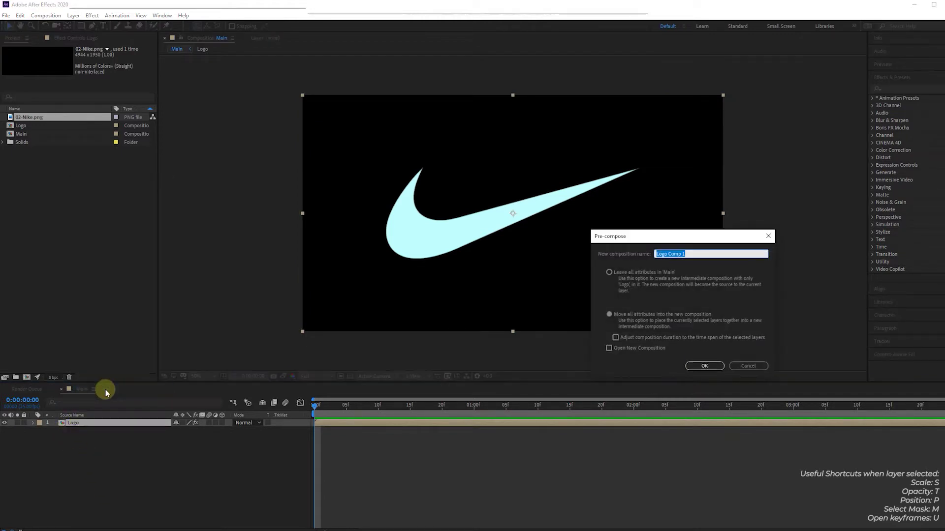
pyautogui.write('Beveled Logo')
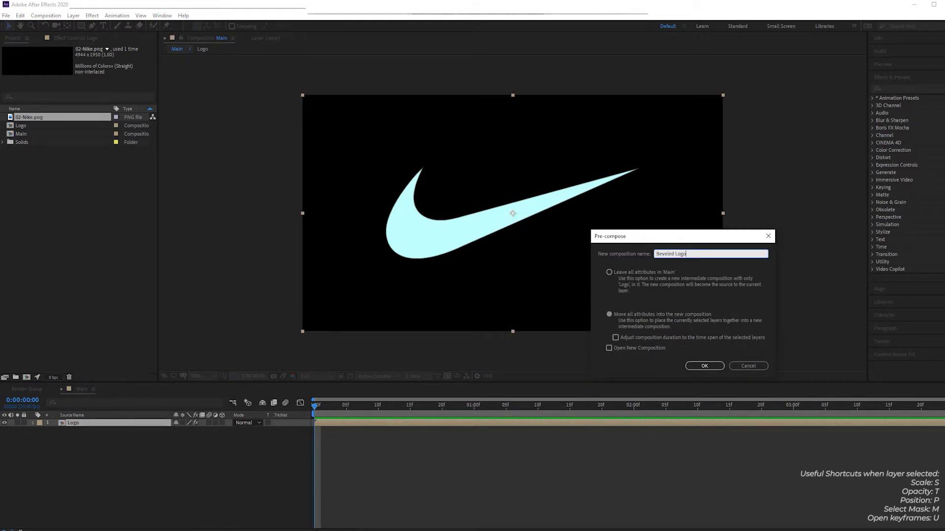
pyautogui.press('Return')
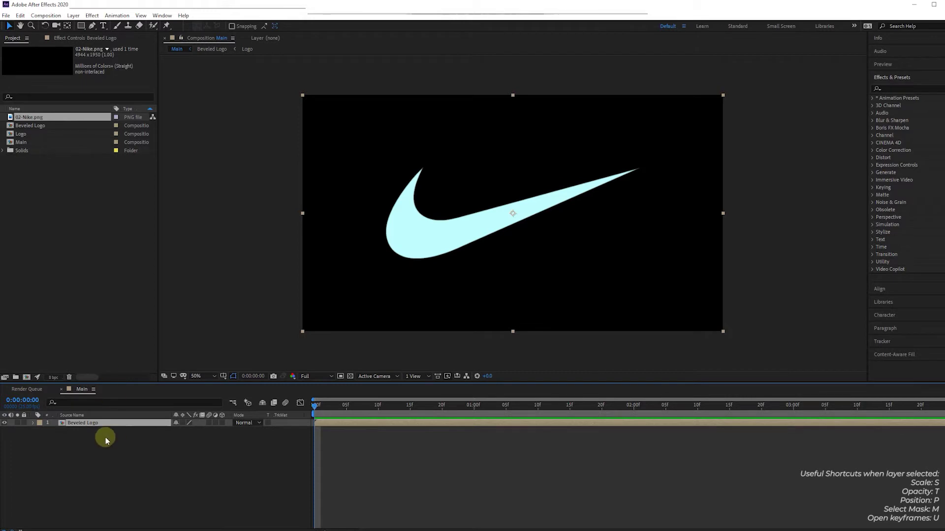
# Create a pale cyan 1920 × 1080 px solid layer named "Glass" above the Beveled Logo layer
pyautogui.click(84, 39)
pyautogui.click(4, 422)
pyautogui.click(4, 423)
pyautogui.click(73, 15)
pyautogui.moveTo(148, 26)
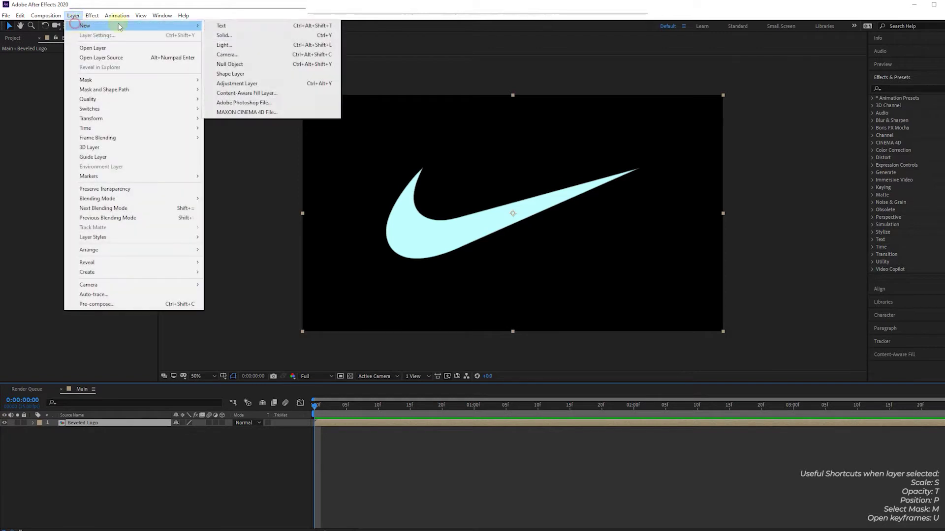
pyautogui.click(222, 36)
pyautogui.write('Glass')
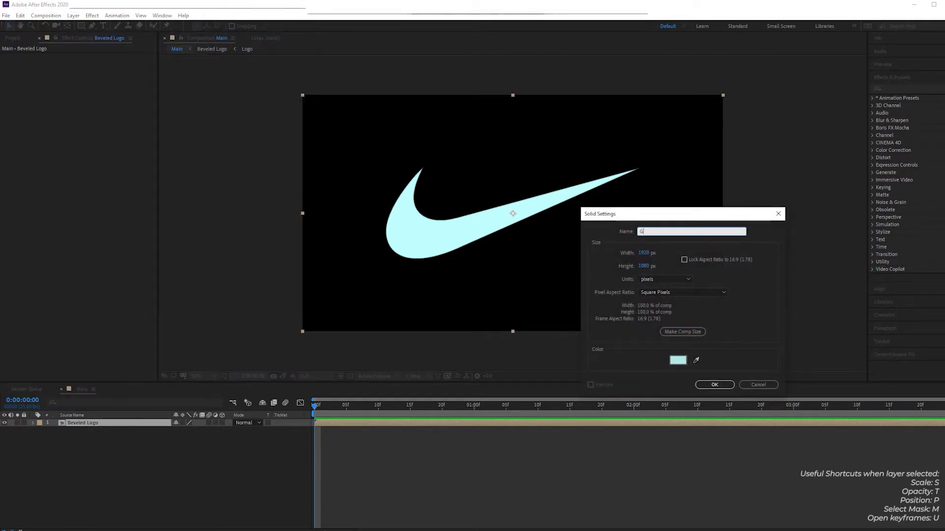
pyautogui.click(715, 384)
# Find the CC Glass effect and apply it to the Glass layer
pyautogui.click(888, 88)
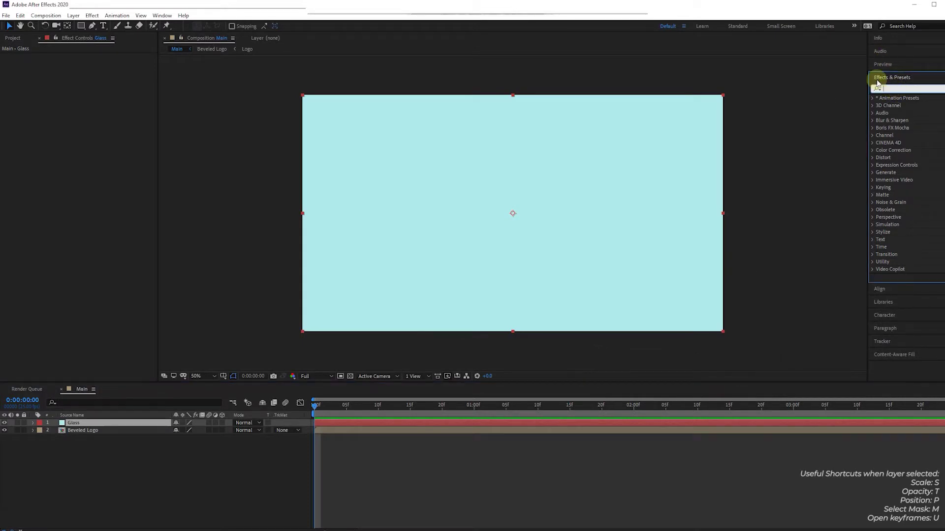
pyautogui.write('CC g')
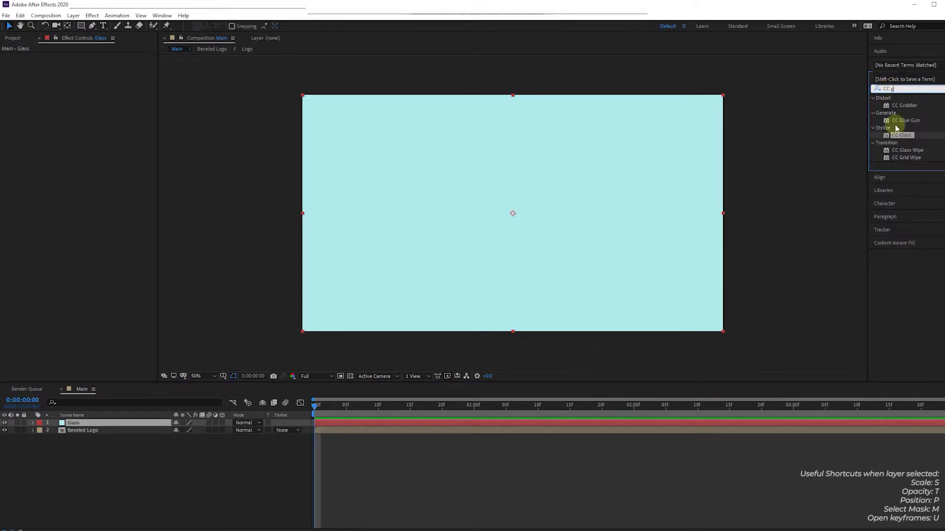
pyautogui.moveTo(912, 133); pyautogui.dragTo(64, 281)
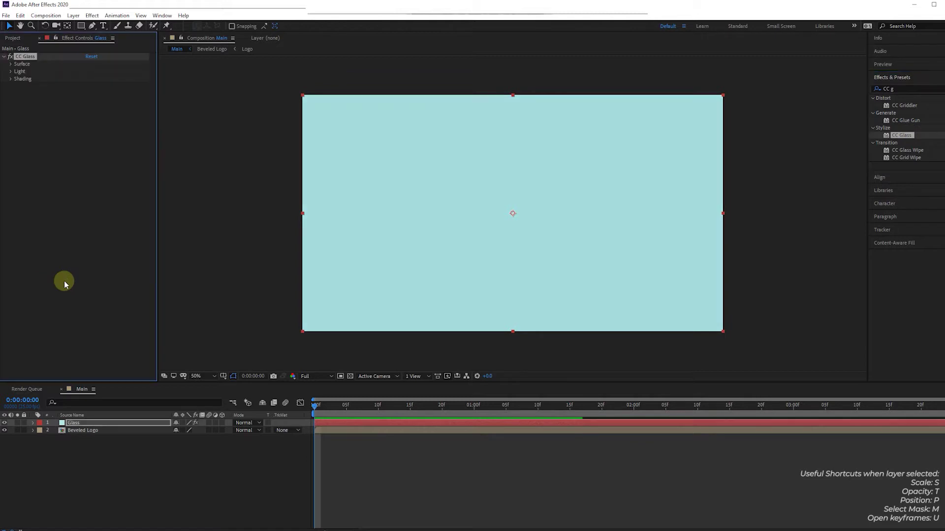
# Use the Beveled Logo layer as the Bump Map in CC Glass's surface settings
pyautogui.click(9, 64)
pyautogui.click(105, 71)
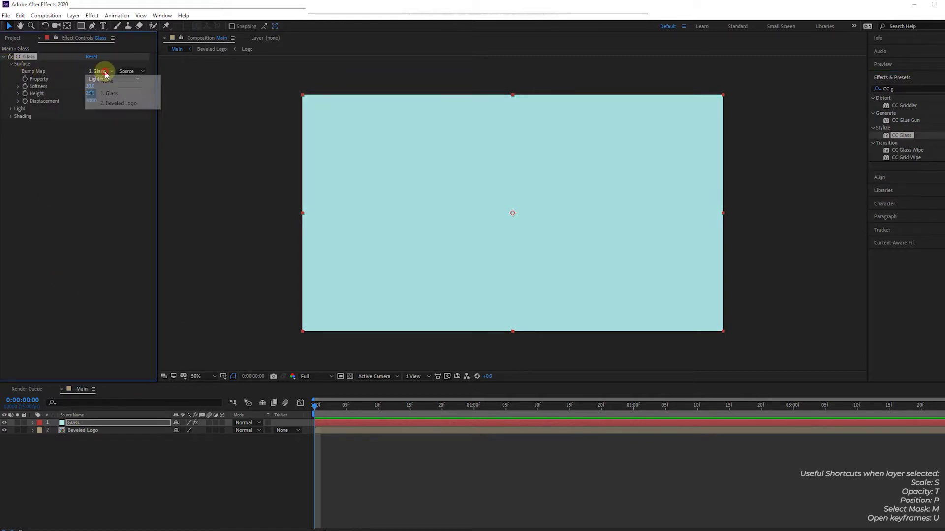
pyautogui.click(112, 103)
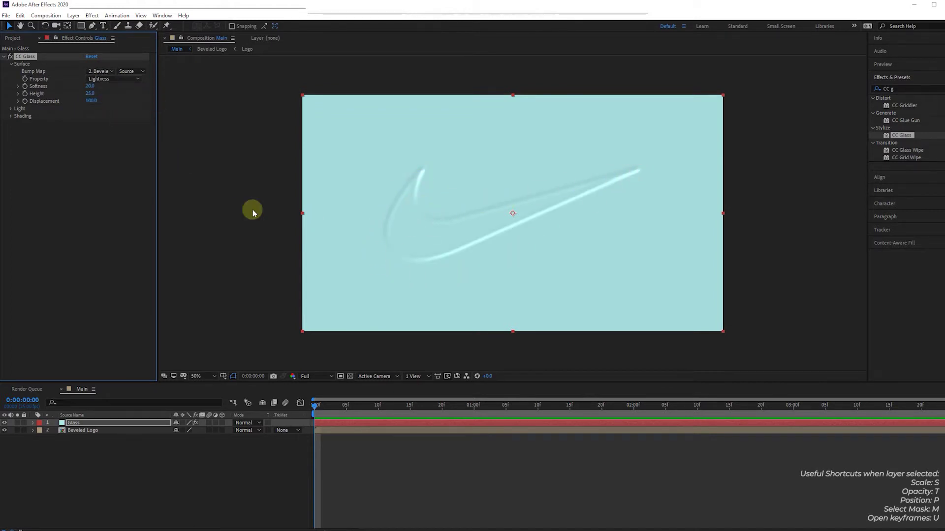
# Set both Softness and Displacement of the CC Glass surface to 0
pyautogui.moveTo(91, 88); pyautogui.dragTo(51, 143)
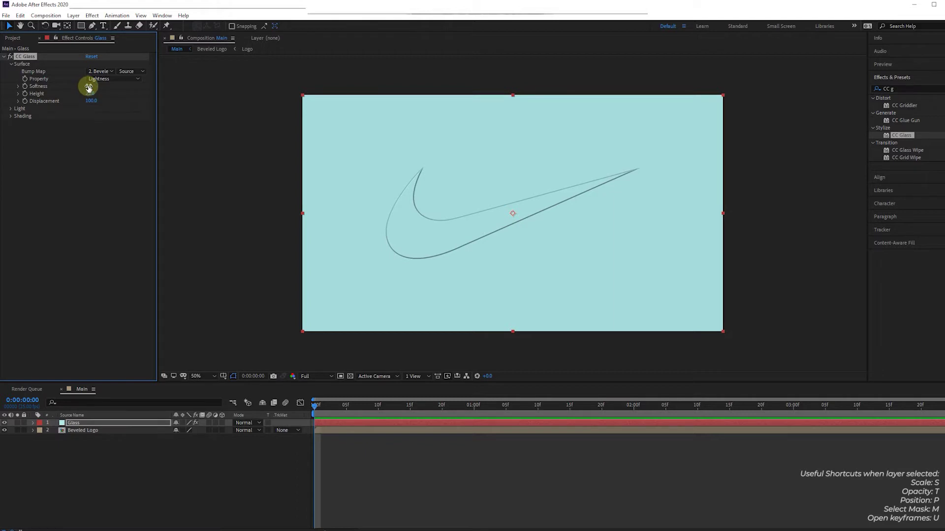
pyautogui.click(4, 423)
pyautogui.click(4, 423)
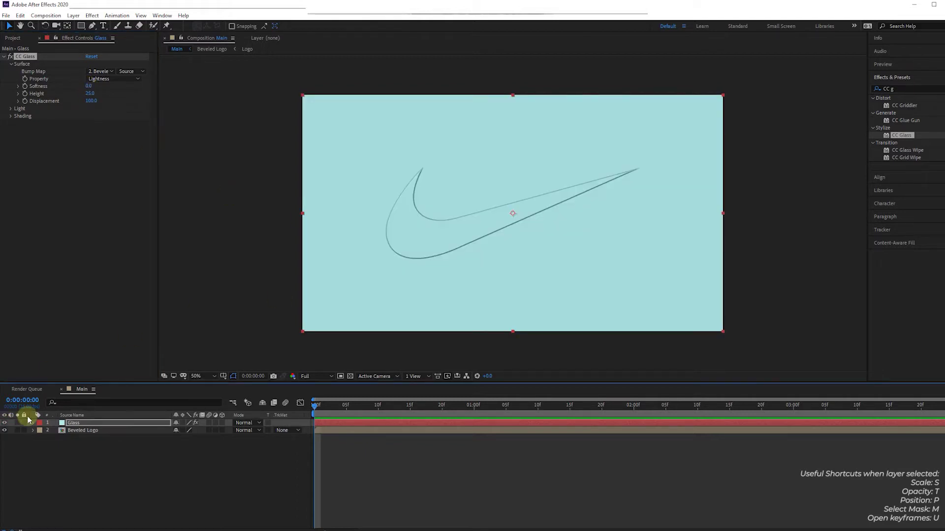
pyautogui.click(91, 101)
pyautogui.write('0')
pyautogui.press('Return')
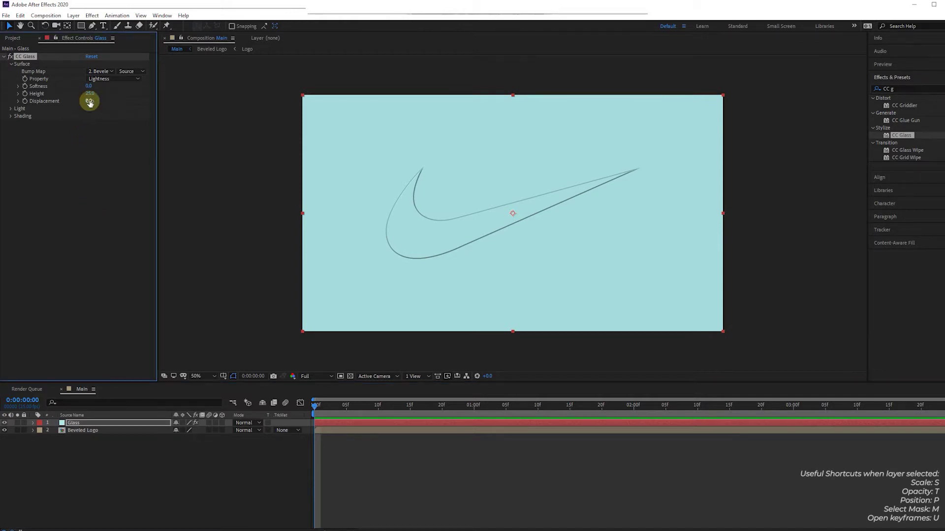
pyautogui.click(10, 116)
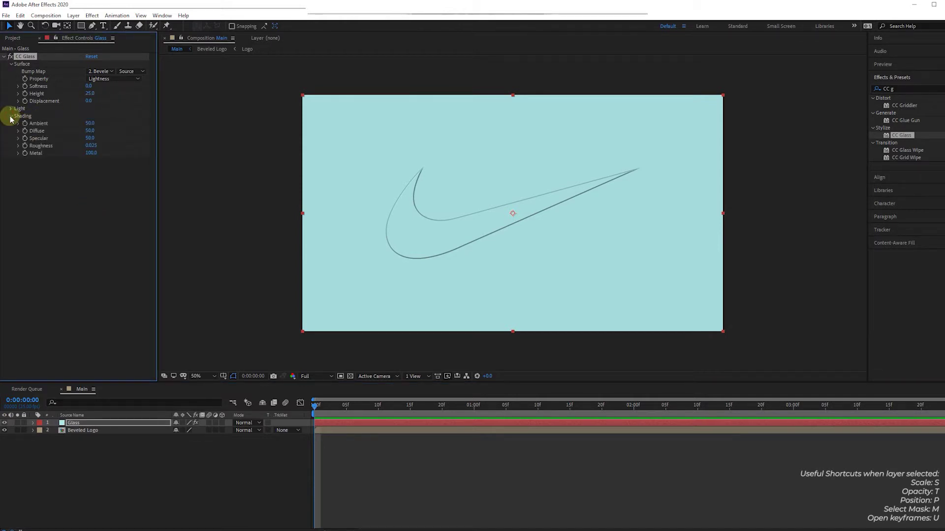
pyautogui.click(10, 117)
pyautogui.click(10, 109)
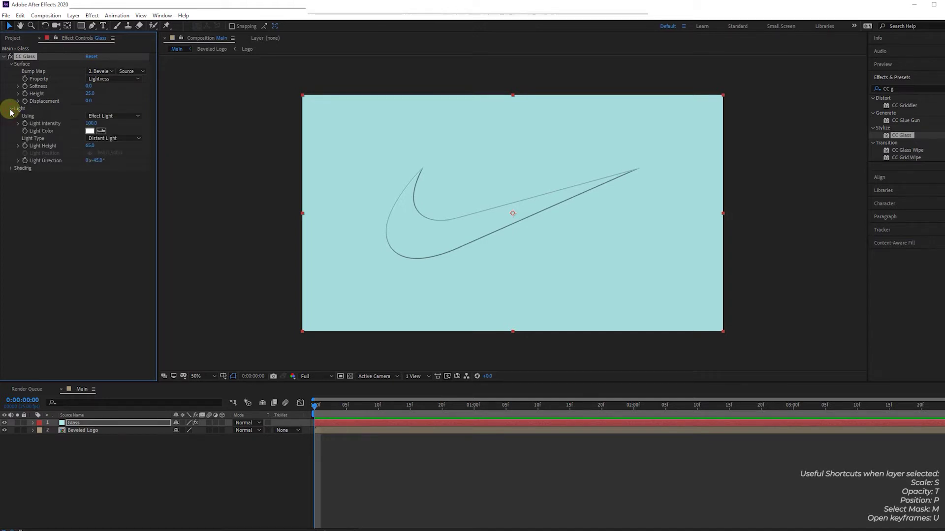
pyautogui.click(11, 110)
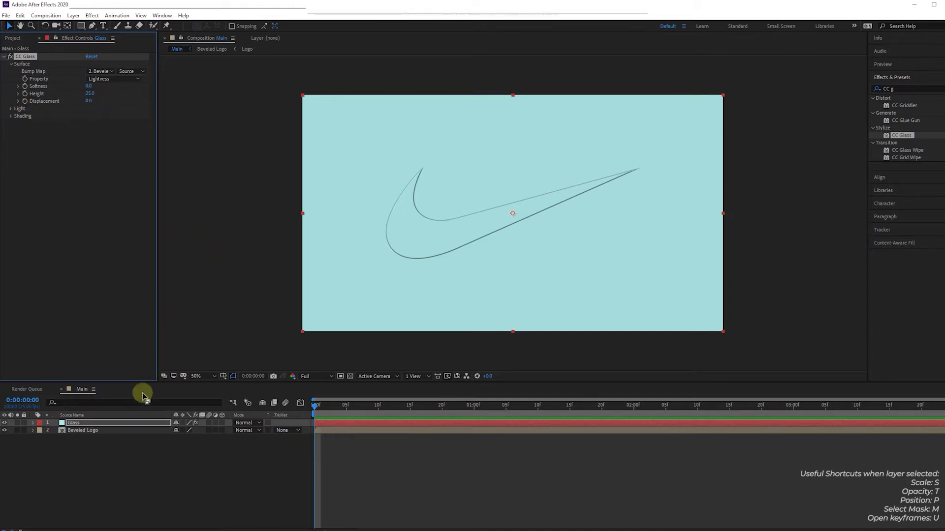
# Move the Glass layer below Beveled Logo and toggle its visibility to compare the logo with and without it
pyautogui.moveTo(68, 423)
pyautogui.mouseDown()
pyautogui.moveTo(72, 432)
pyautogui.moveTo(84, 428)
pyautogui.mouseUp()
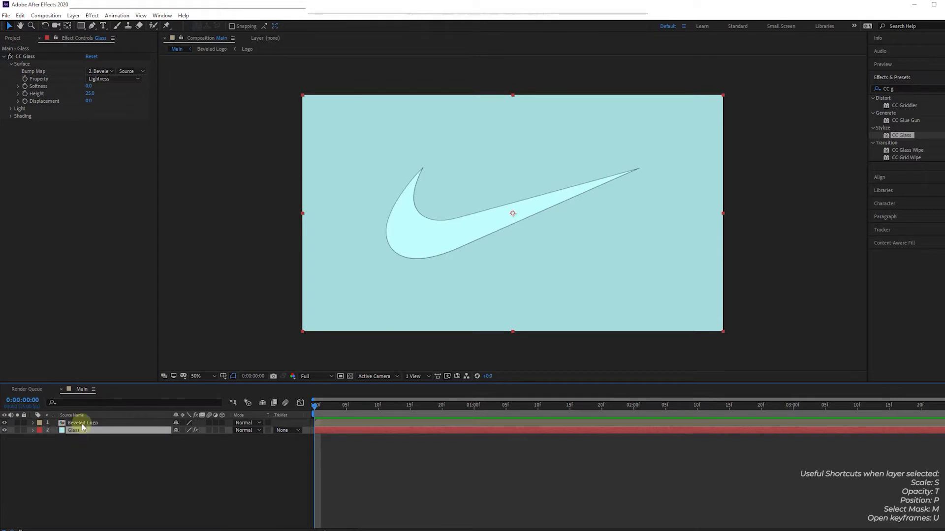
pyautogui.click(4, 431)
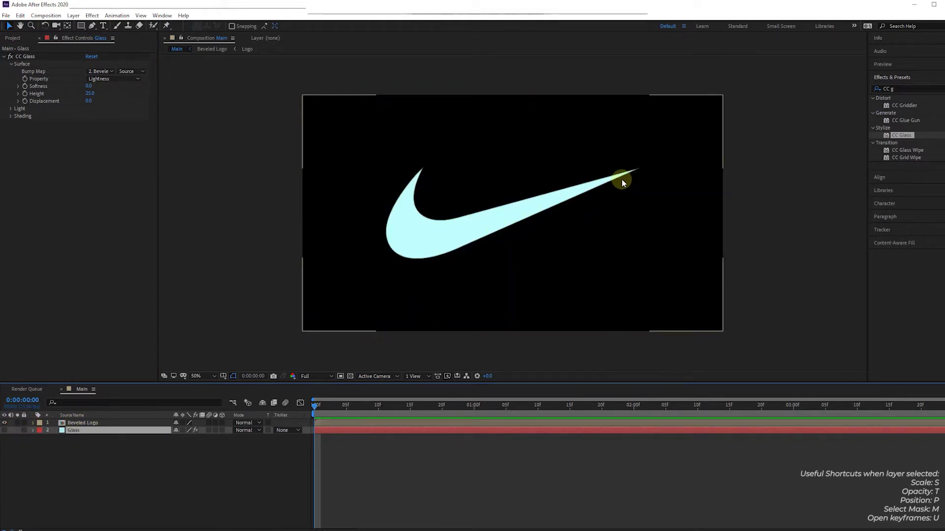
pyautogui.scroll(4, 512, 211)
pyautogui.scroll(-2, 513, 211)
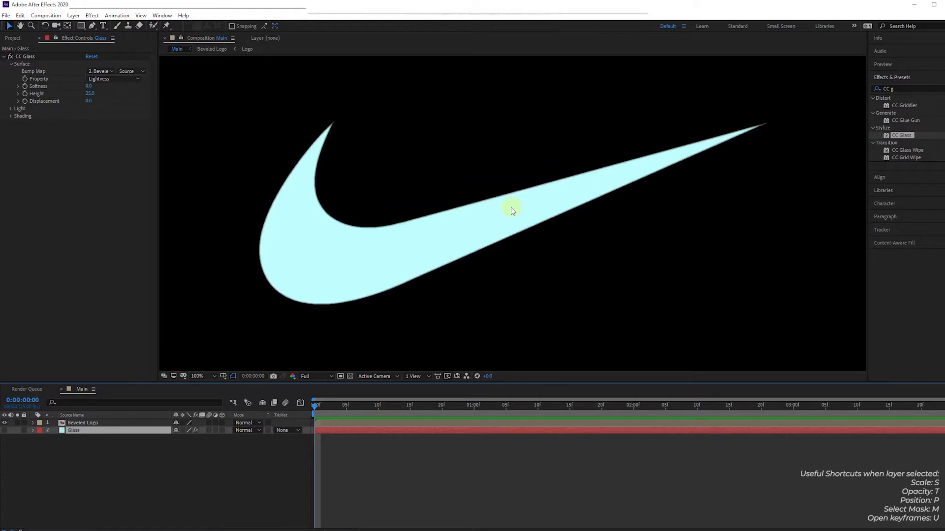
pyautogui.click(4, 430)
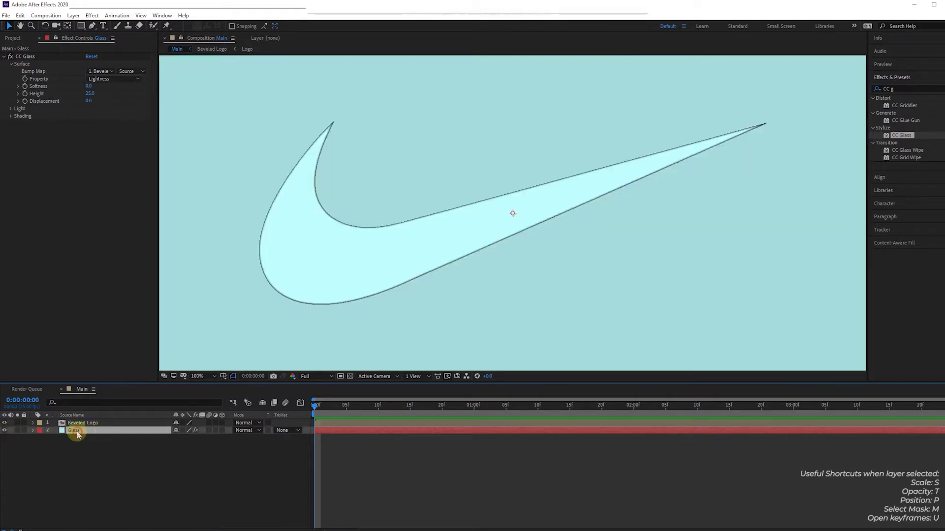
pyautogui.click(287, 430)
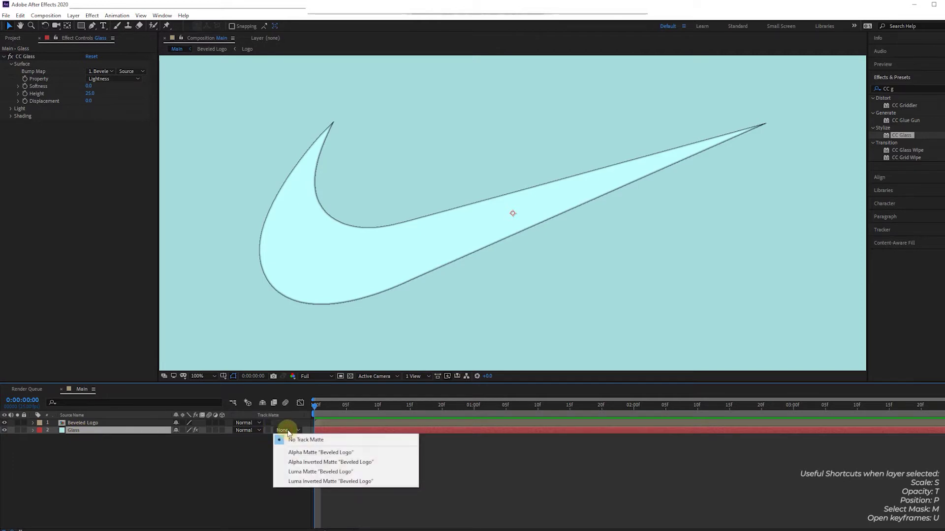
pyautogui.click(73, 430)
pyautogui.moveTo(74, 430); pyautogui.dragTo(77, 423)
pyautogui.click(345, 143)
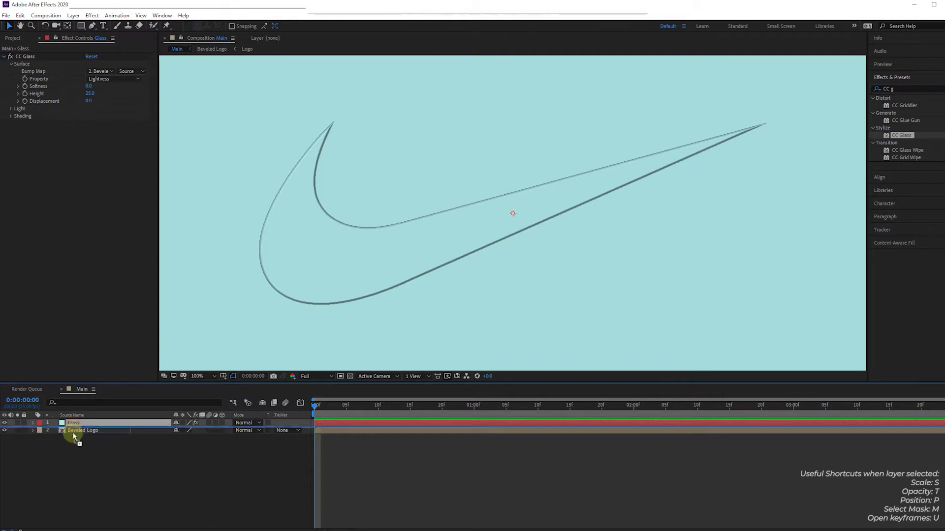
pyautogui.moveTo(74, 433); pyautogui.dragTo(95, 446)
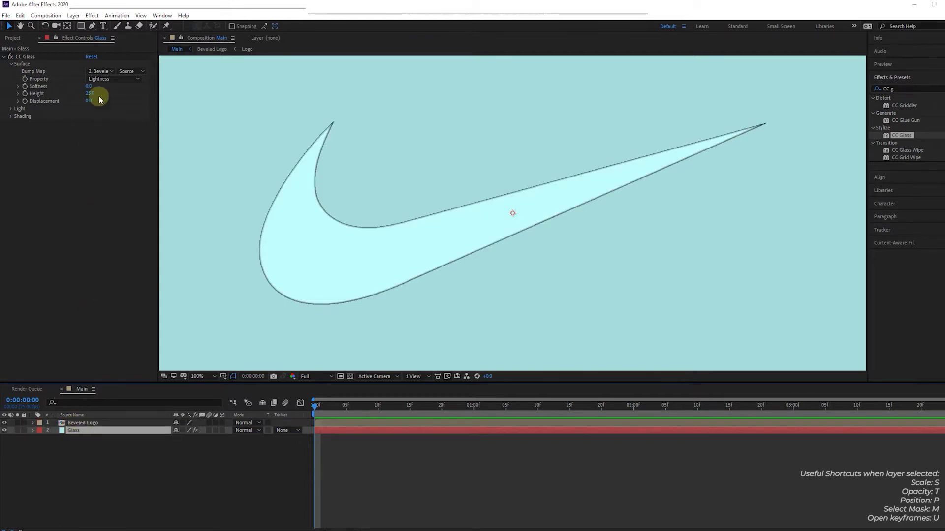
# Select Beveled Logo as the CC Glass bump map again and hide the Glass layer
pyautogui.click(109, 73)
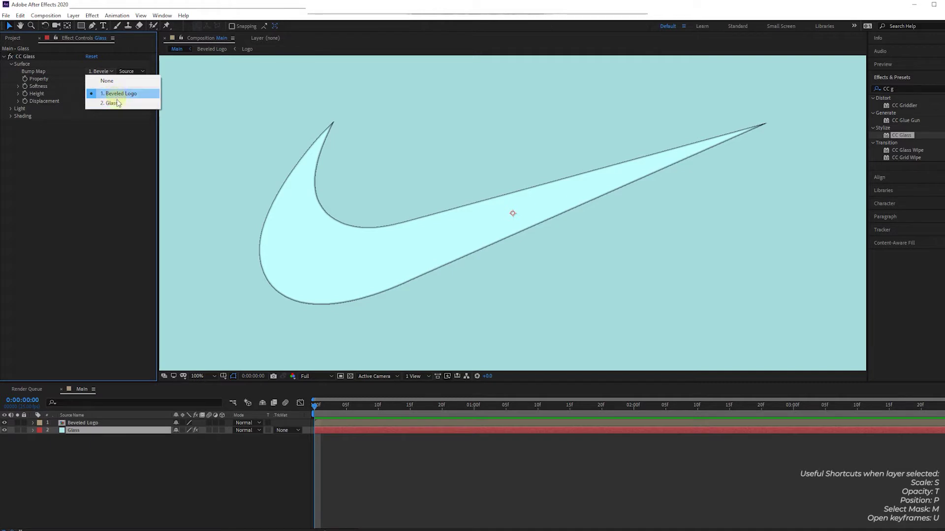
pyautogui.click(119, 97)
pyautogui.click(75, 423)
pyautogui.click(4, 430)
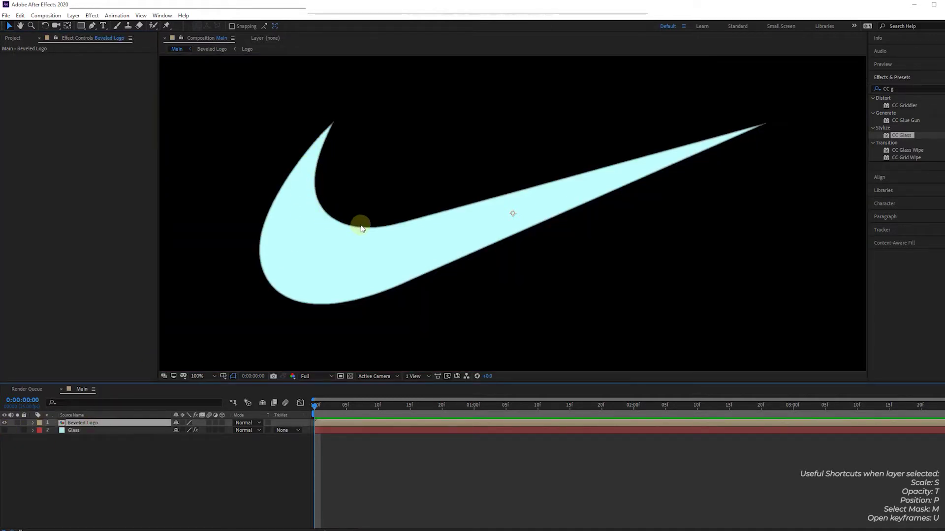
# Inspect the Beveled Logo's edges up close without the Glass layer, and make the Glass layer visible and selected again
pyautogui.press('.')
pyautogui.press('.')
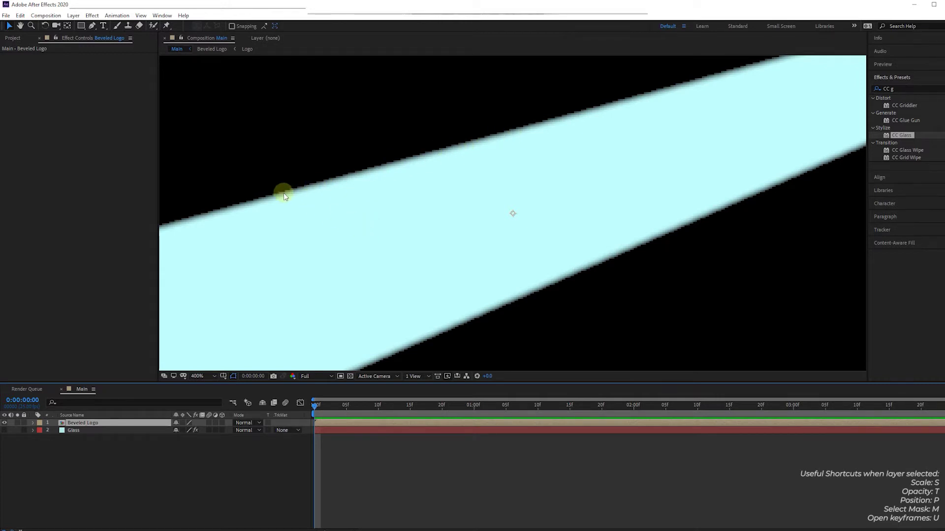
pyautogui.press(',')
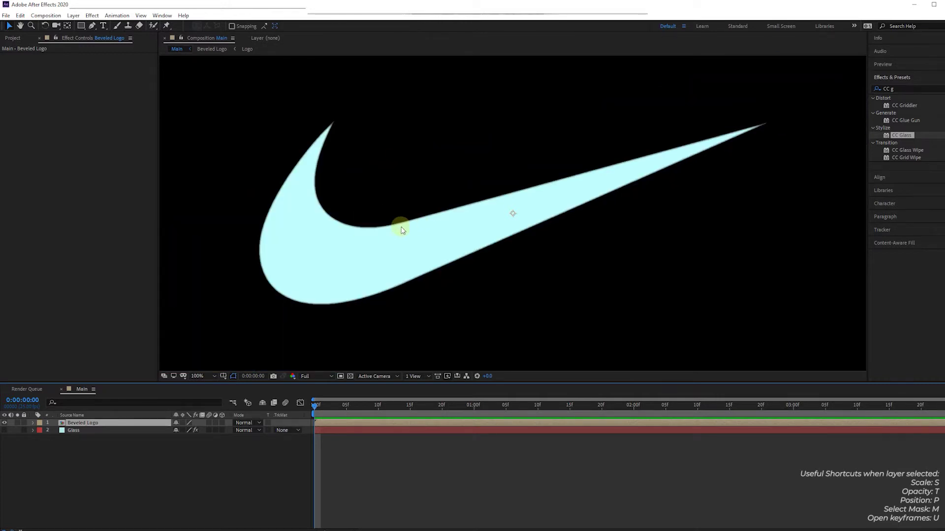
pyautogui.click(4, 431)
pyautogui.click(73, 431)
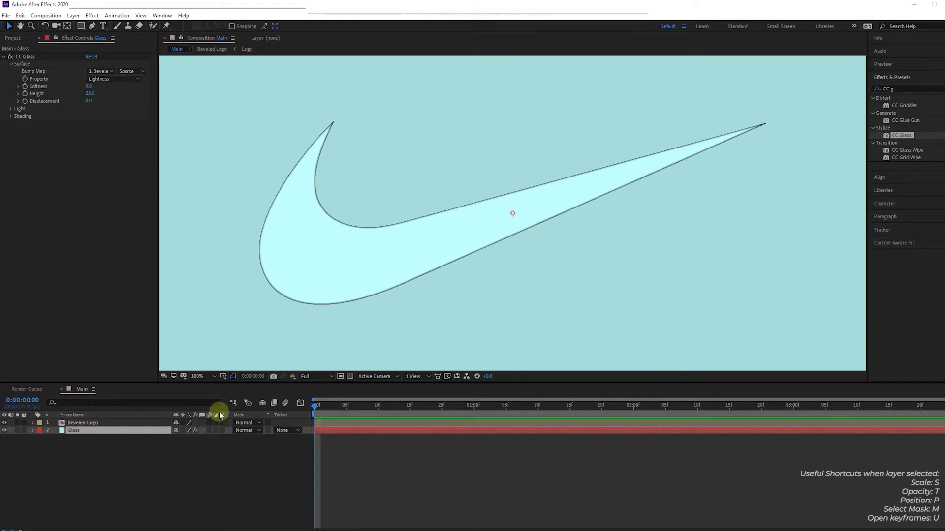
# Hide the timeline's Modes column and display it again so the track matte options are available
pyautogui.click(288, 431)
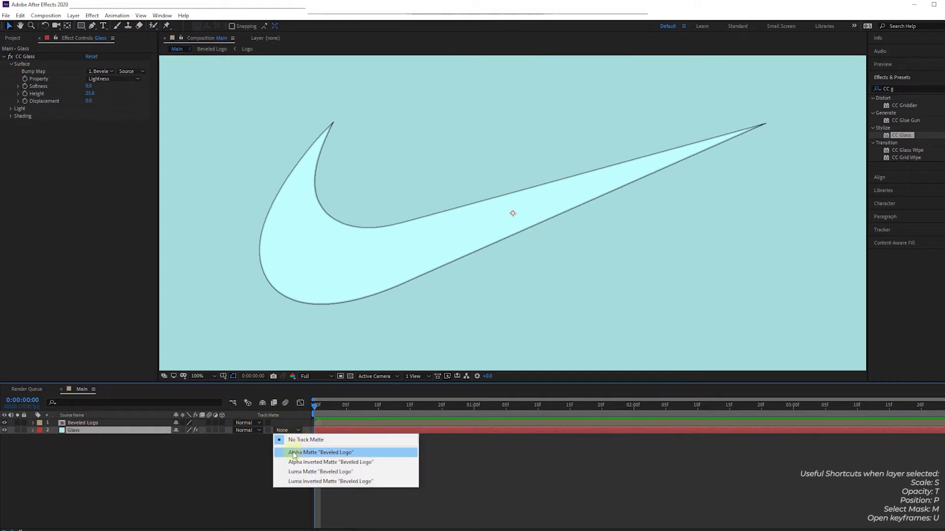
pyautogui.click(257, 457)
pyautogui.rightClick(278, 418)
pyautogui.moveTo(315, 444)
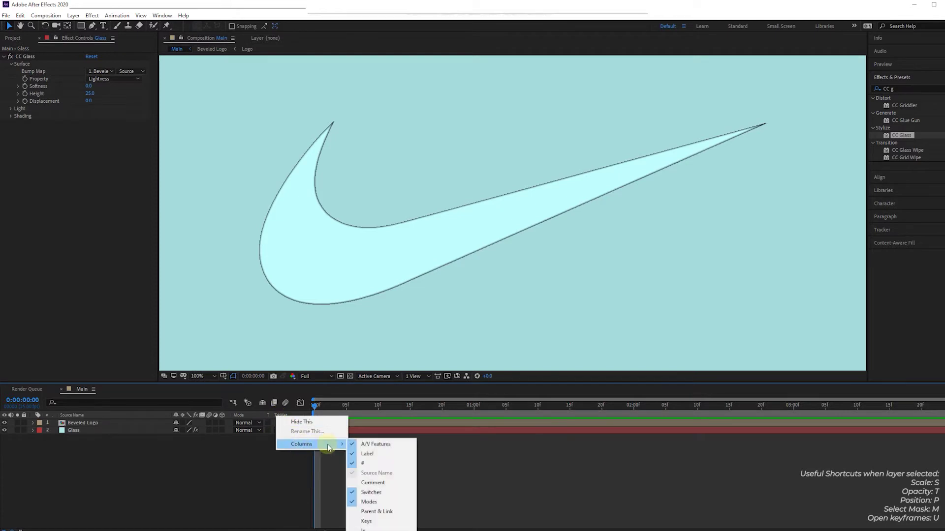
pyautogui.click(375, 501)
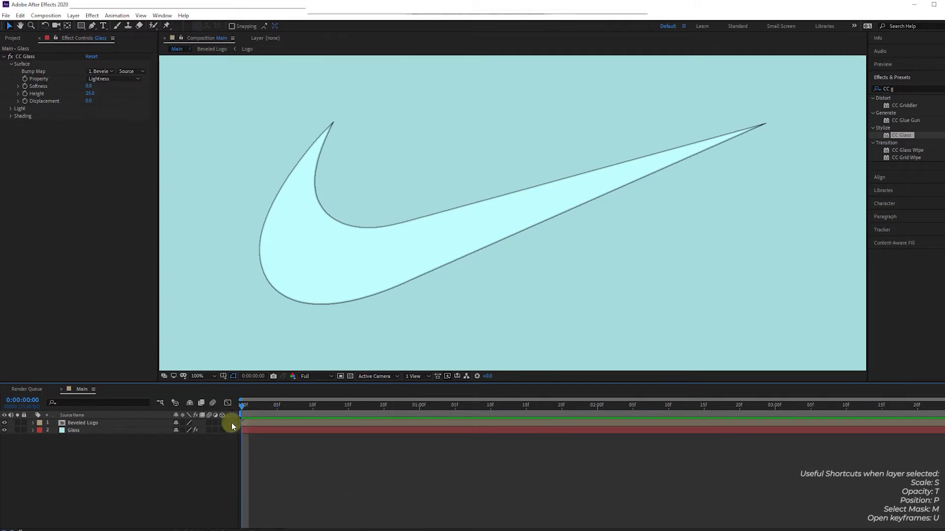
pyautogui.rightClick(226, 416)
pyautogui.moveTo(250, 444)
pyautogui.click(315, 499)
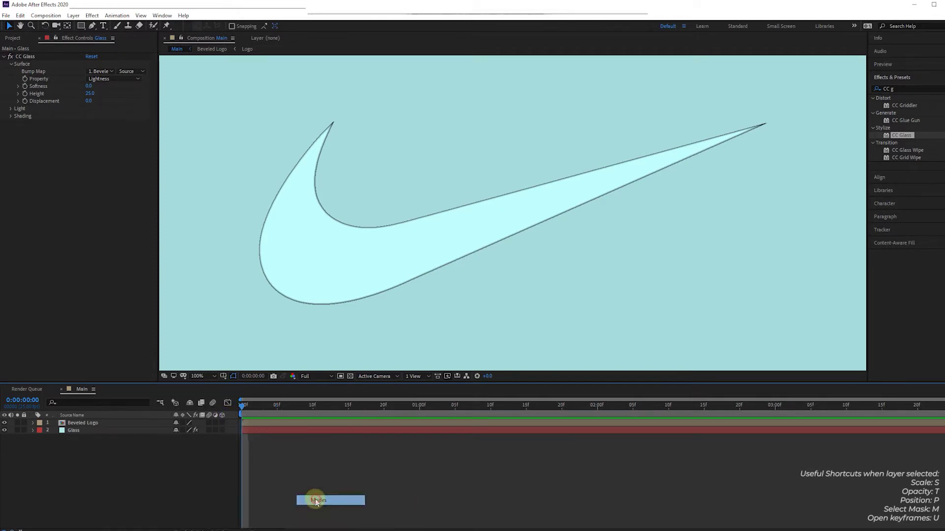
# Set the Glass layer's track matte to Alpha Matte "Beveled Logo" and toggle CC Glass off and on to compare the edges
pyautogui.click(285, 431)
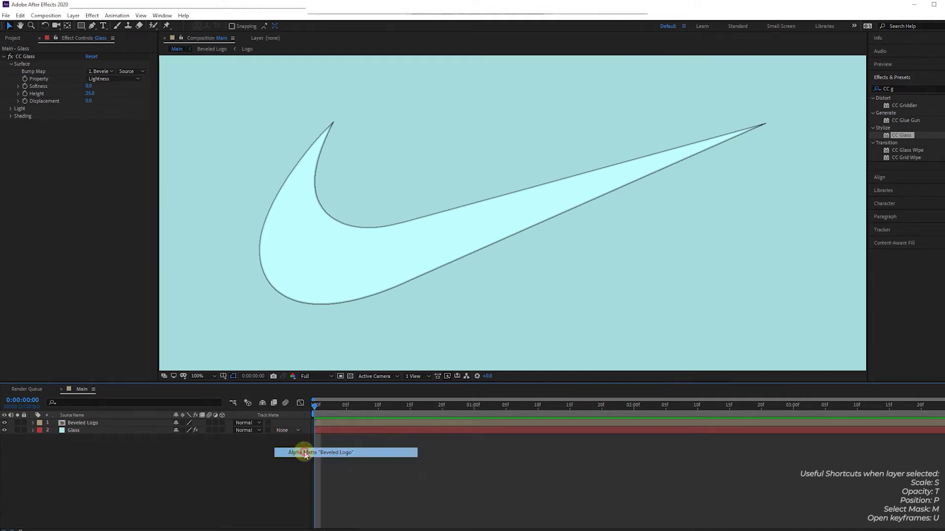
pyautogui.click(305, 453)
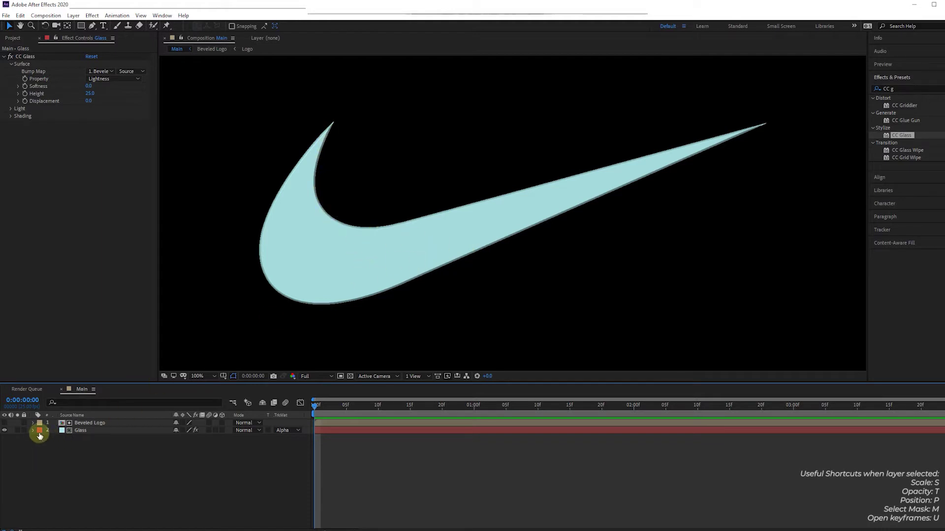
pyautogui.click(11, 57)
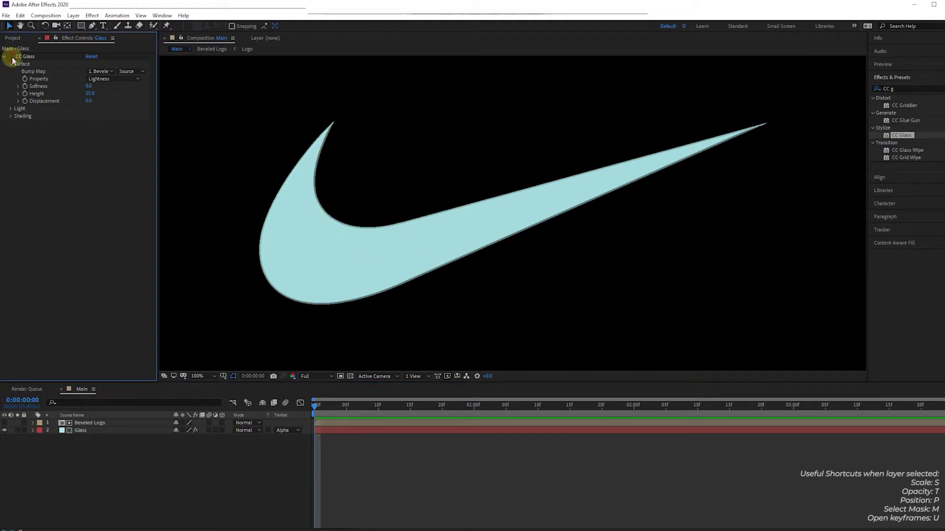
pyautogui.press('.')
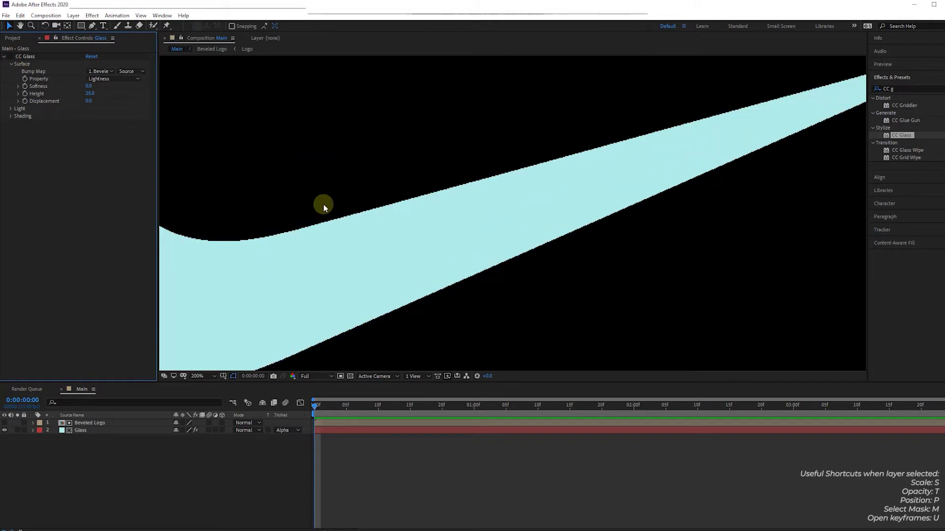
pyautogui.click(11, 57)
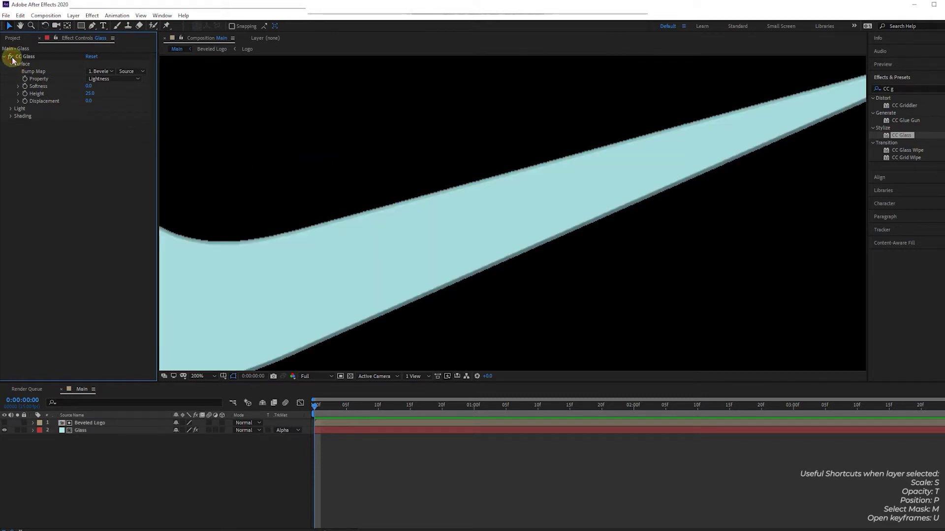
pyautogui.press(',')
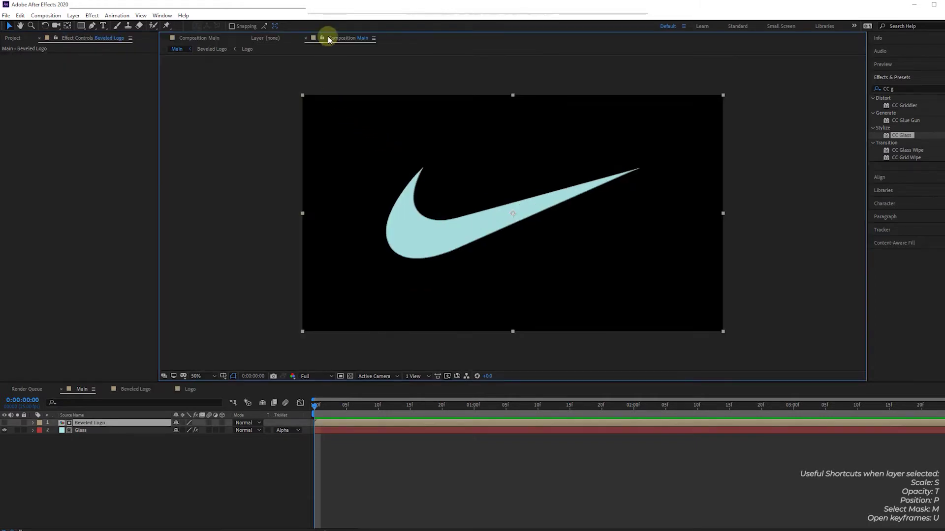
# Keep Main in a locked viewer and open the Beveled Logo composition in a second viewer beside it
pyautogui.rightClick(358, 43)
pyautogui.click(364, 55)
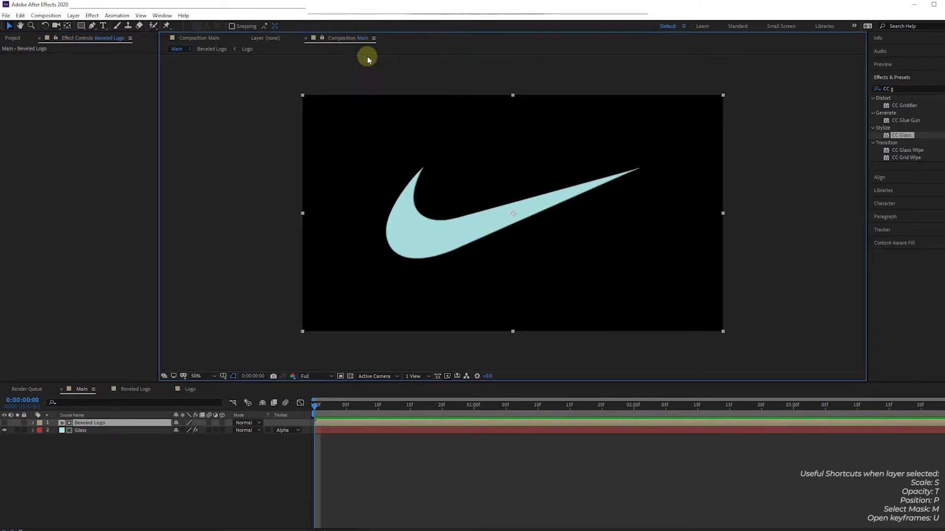
pyautogui.click(199, 38)
pyautogui.click(266, 40)
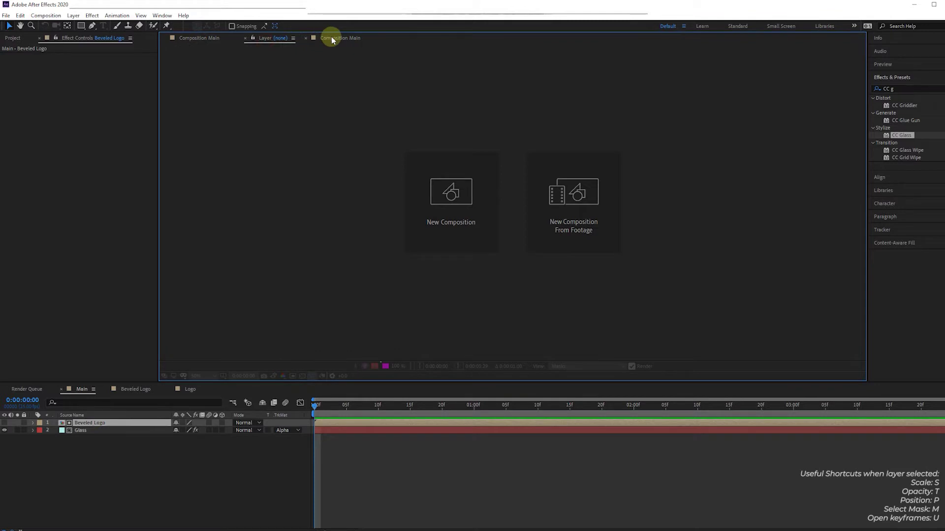
pyautogui.click(332, 37)
pyautogui.click(219, 49)
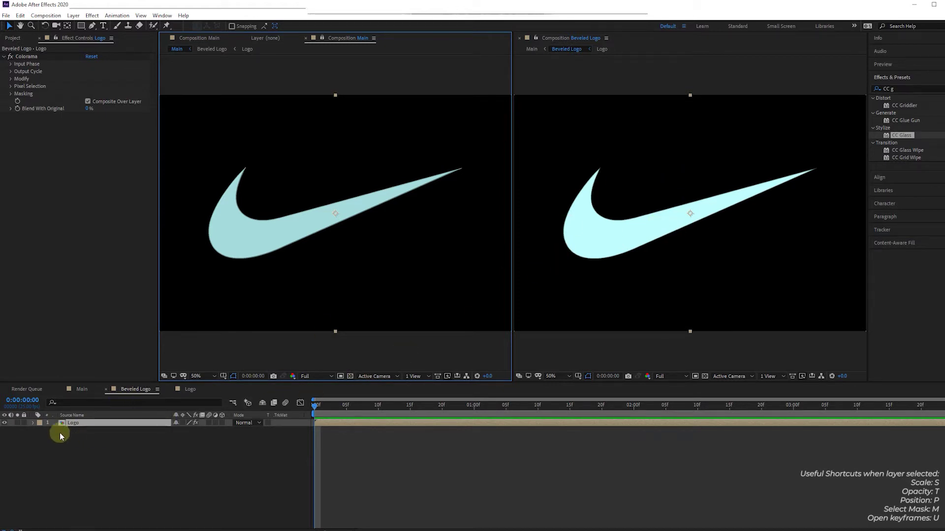
# Expand the Logo layer's Inner Glow settings in Beveled Logo and enlarge both viewers to compare the edges
pyautogui.click(33, 422)
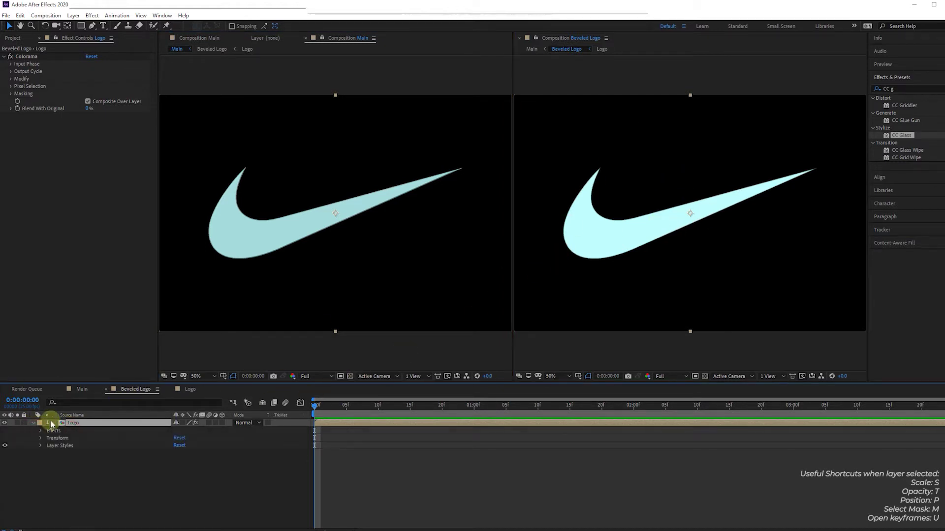
pyautogui.click(41, 446)
pyautogui.click(5, 461)
pyautogui.scroll(2, 683, 224)
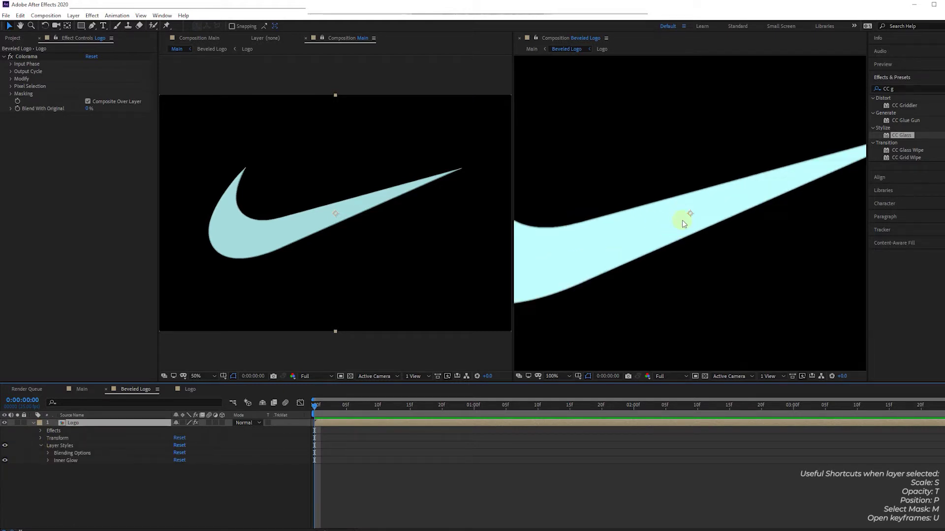
pyautogui.scroll(2, 683, 224)
pyautogui.scroll(2, 316, 220)
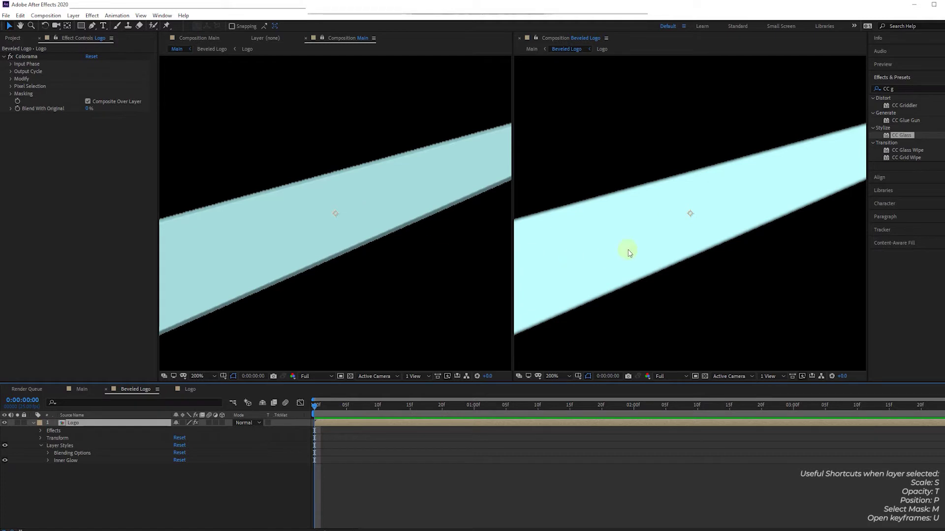
pyautogui.click(48, 461)
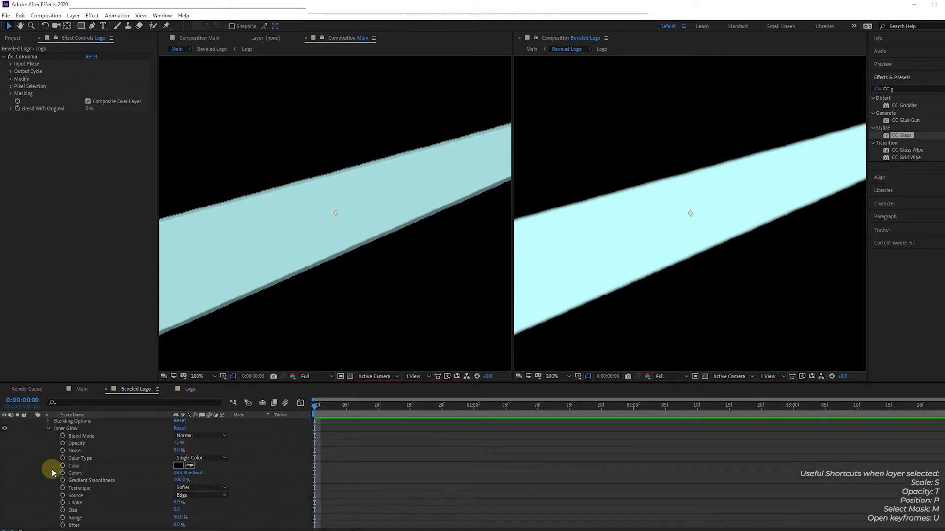
# Try Inner Glow sizes of about 30, 20 and 10 and compare the bevel thickness in Main
pyautogui.moveTo(177, 513); pyautogui.dragTo(187, 511)
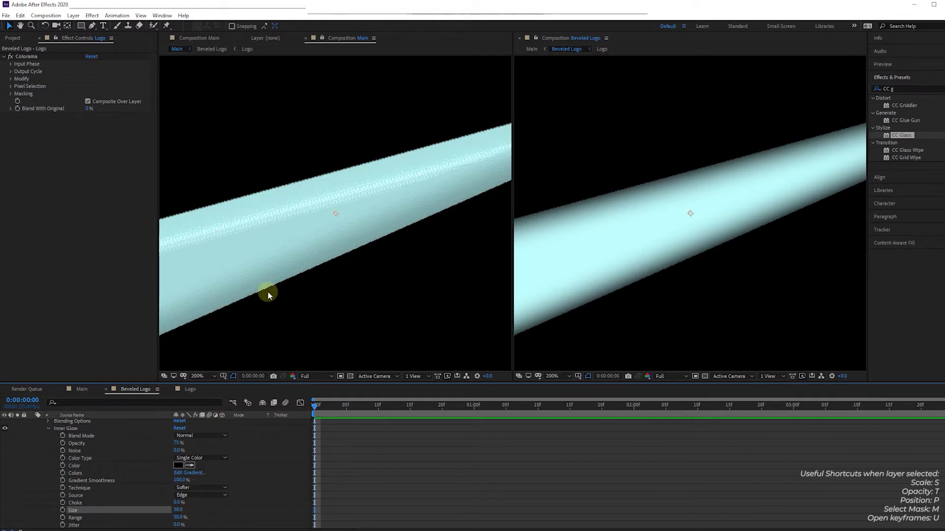
pyautogui.press(',')
pyautogui.press(',')
pyautogui.press(',')
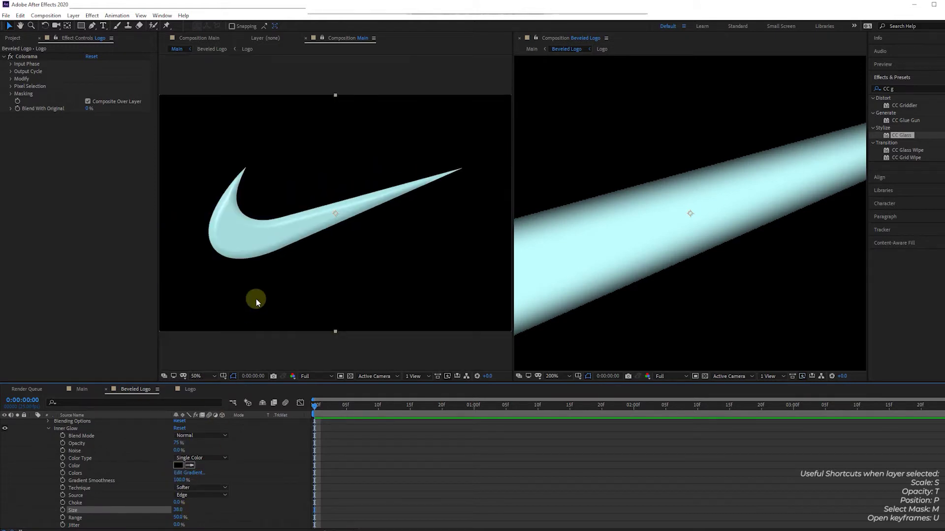
pyautogui.moveTo(176, 512); pyautogui.dragTo(171, 511)
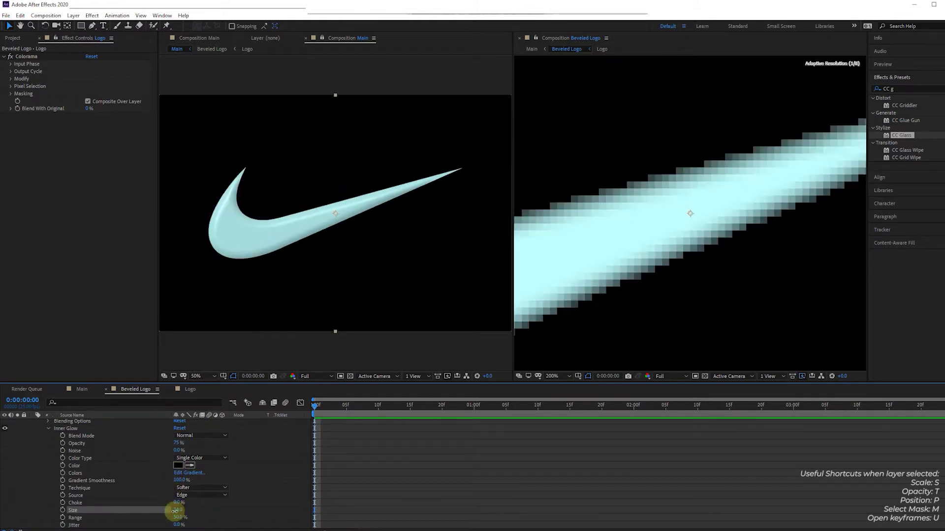
pyautogui.press('.')
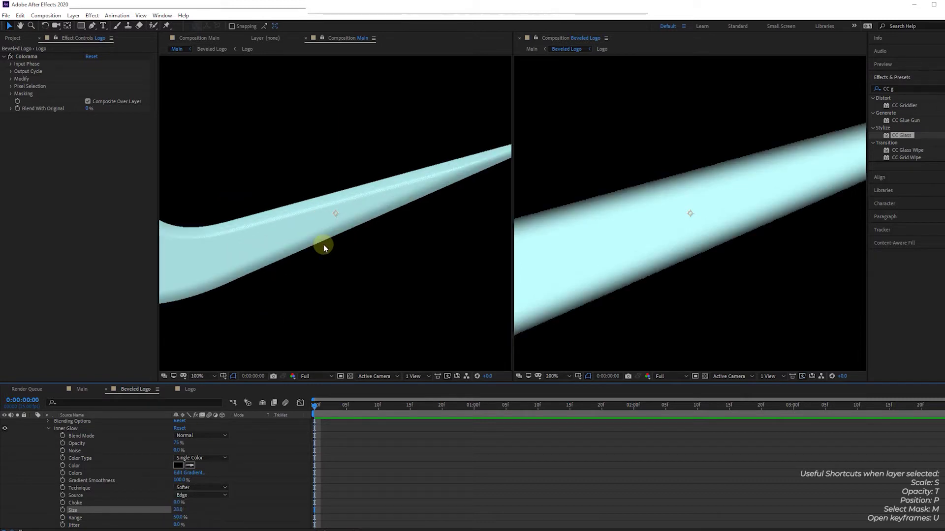
pyautogui.press(',')
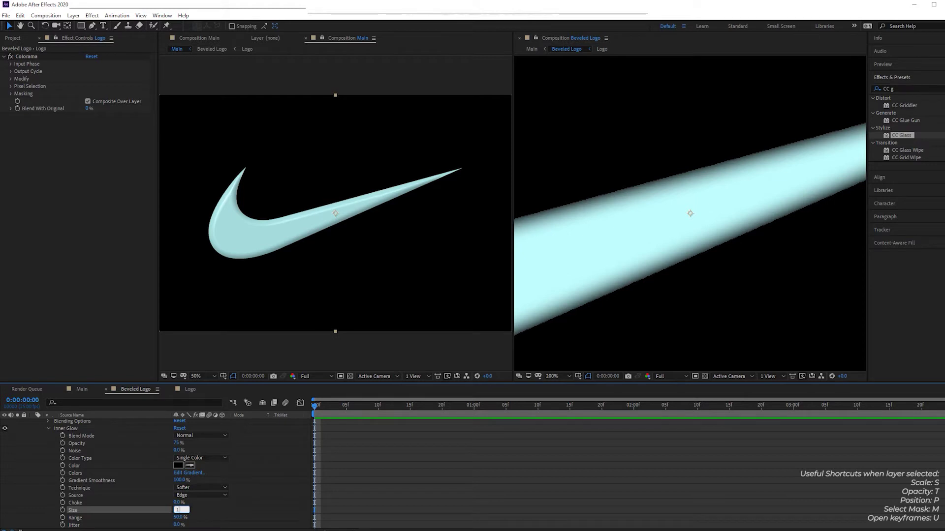
pyautogui.press('.')
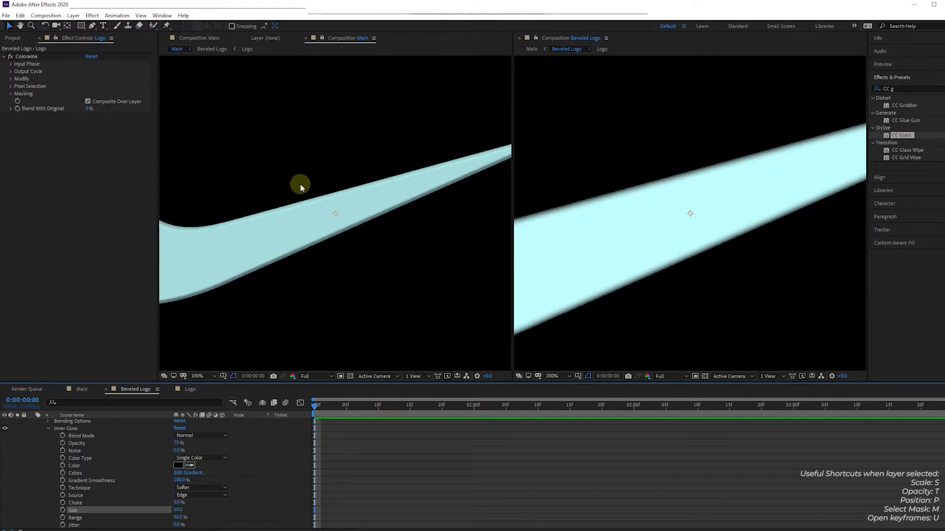
# Set the Inner Glow size to 7 and check the bevel in both viewers
pyautogui.click(178, 510)
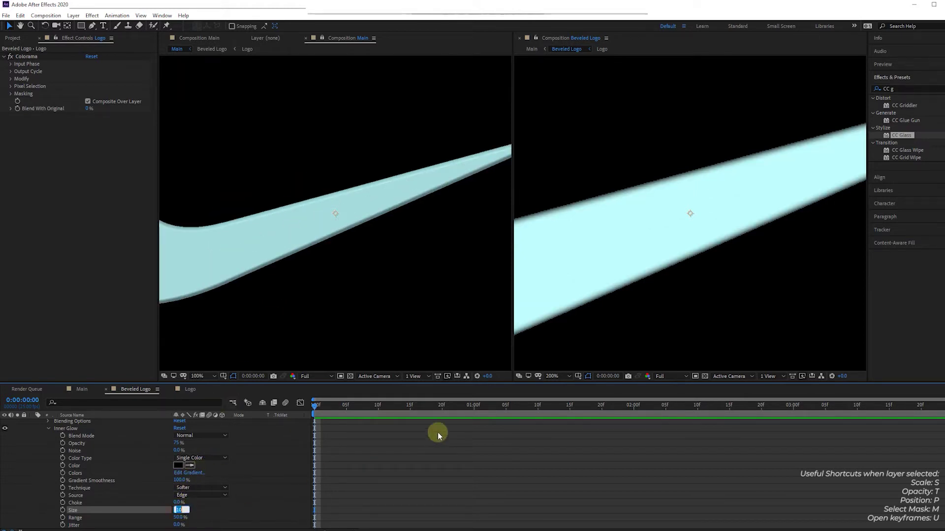
pyautogui.write('7')
pyautogui.press('Return')
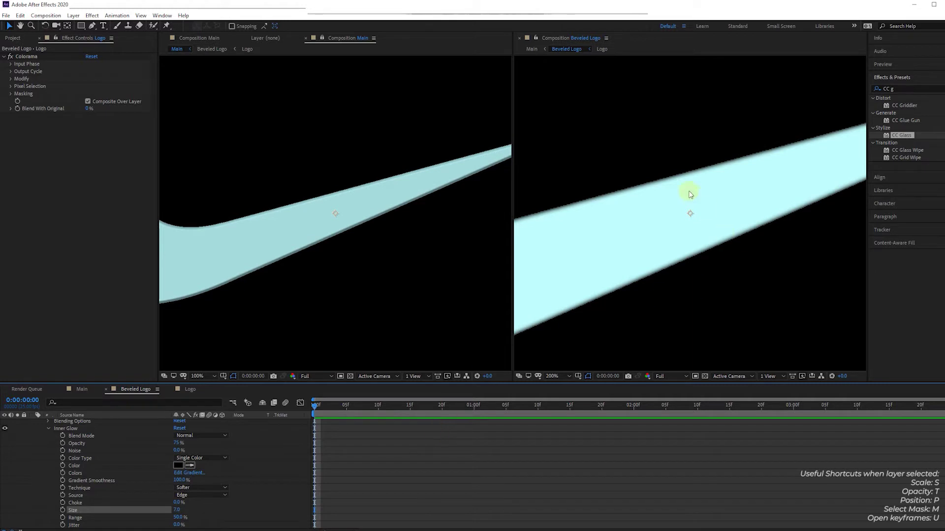
pyautogui.press(',')
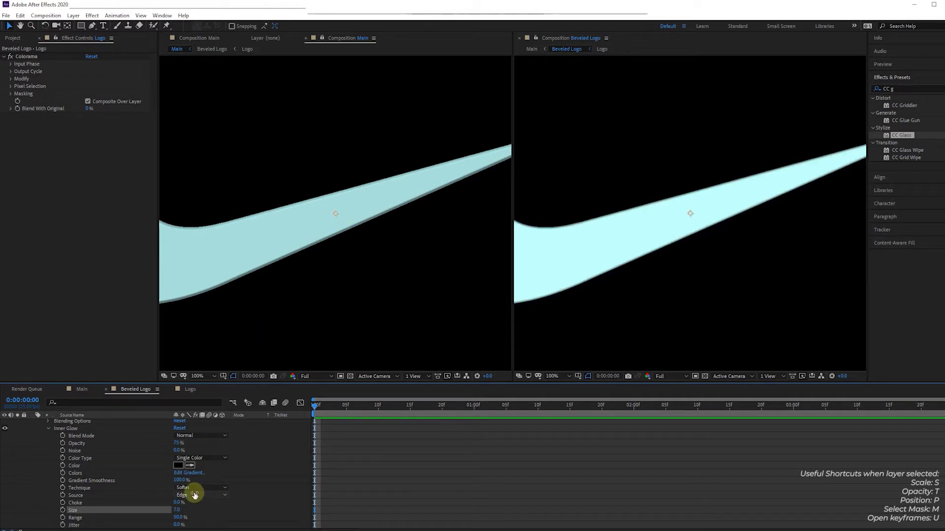
# Switch the Inner Glow technique between Precise and Softer to compare the logo's edges, ending on Softer
pyautogui.click(189, 488)
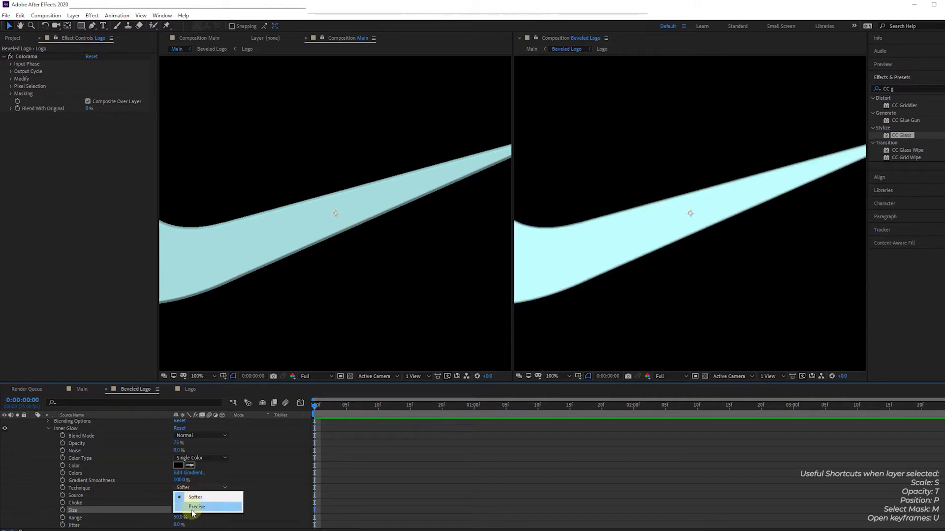
pyautogui.click(192, 508)
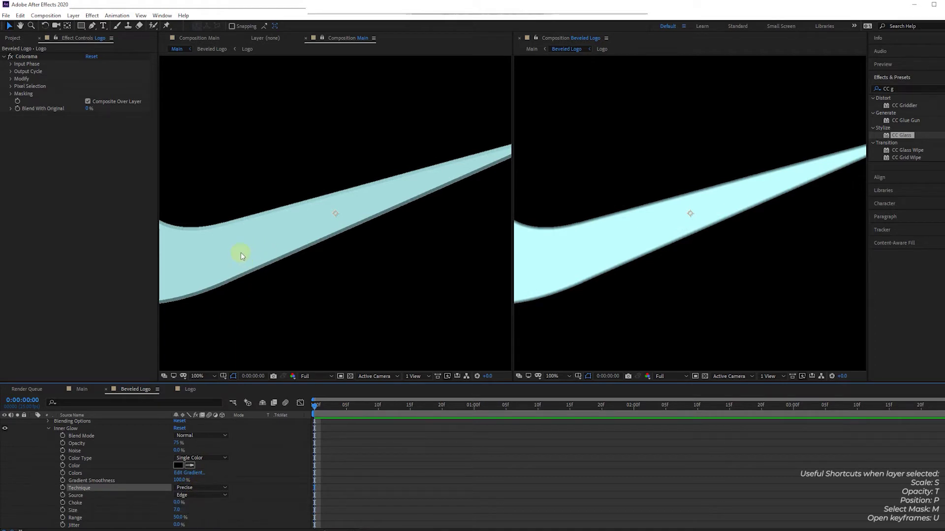
pyautogui.moveTo(236, 259); pyautogui.dragTo(363, 270)
pyautogui.moveTo(549, 279); pyautogui.dragTo(677, 303)
pyautogui.click(195, 489)
pyautogui.click(194, 498)
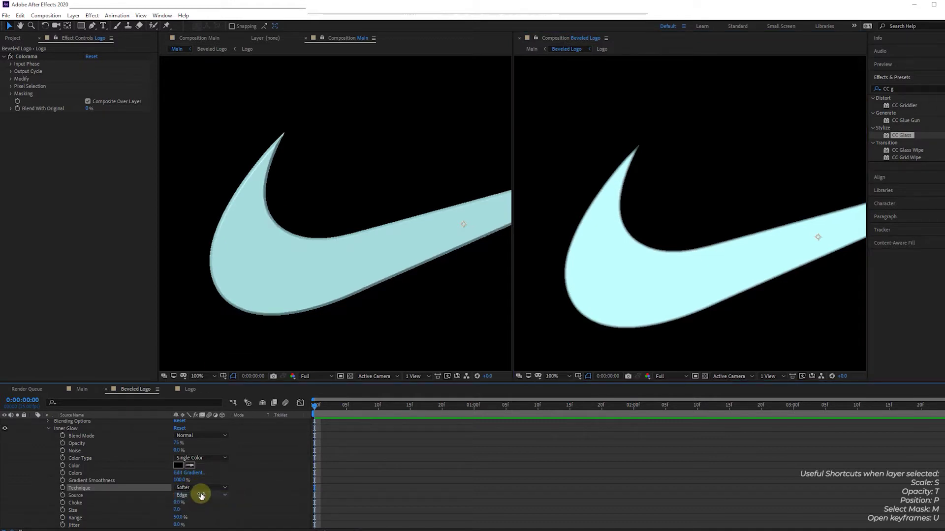
pyautogui.click(204, 488)
pyautogui.click(203, 507)
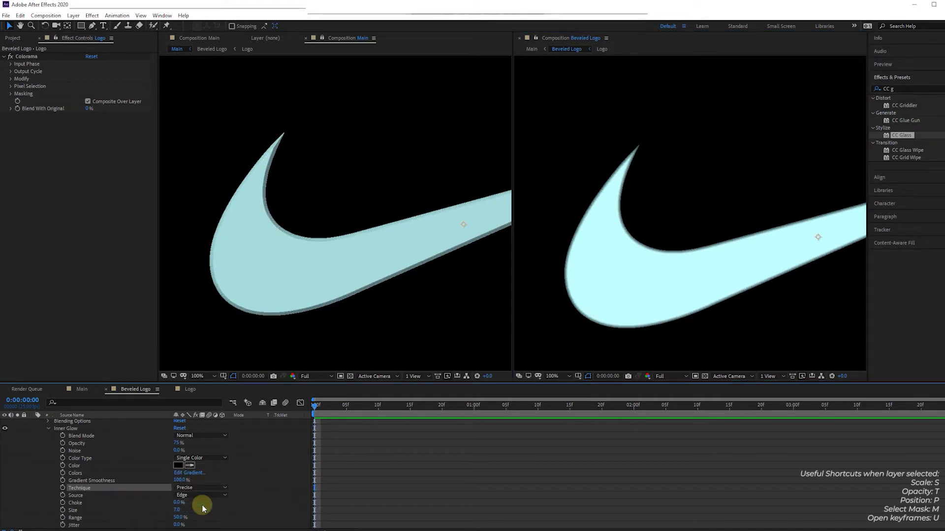
pyautogui.click(207, 488)
pyautogui.click(195, 498)
# Set the Logo layer's Inner Glow size to 6
pyautogui.click(177, 511)
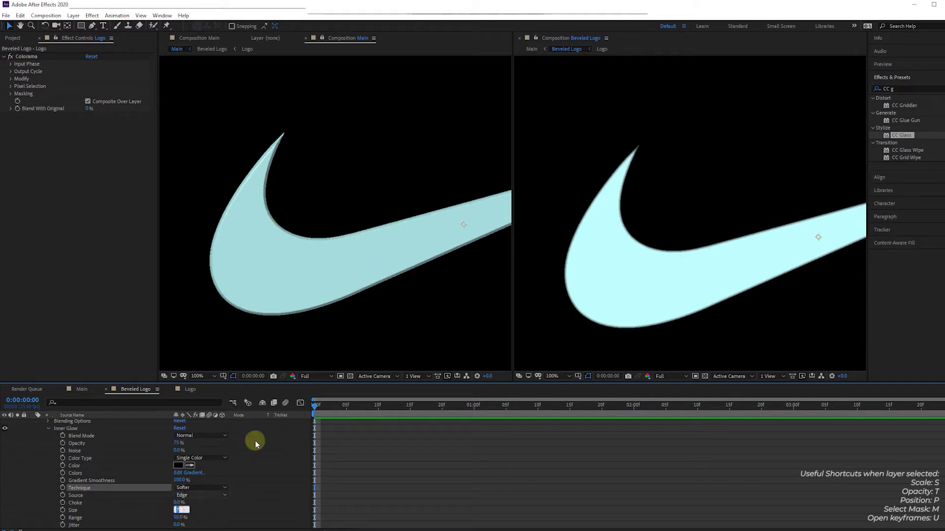
pyautogui.write('6')
pyautogui.press('Return')
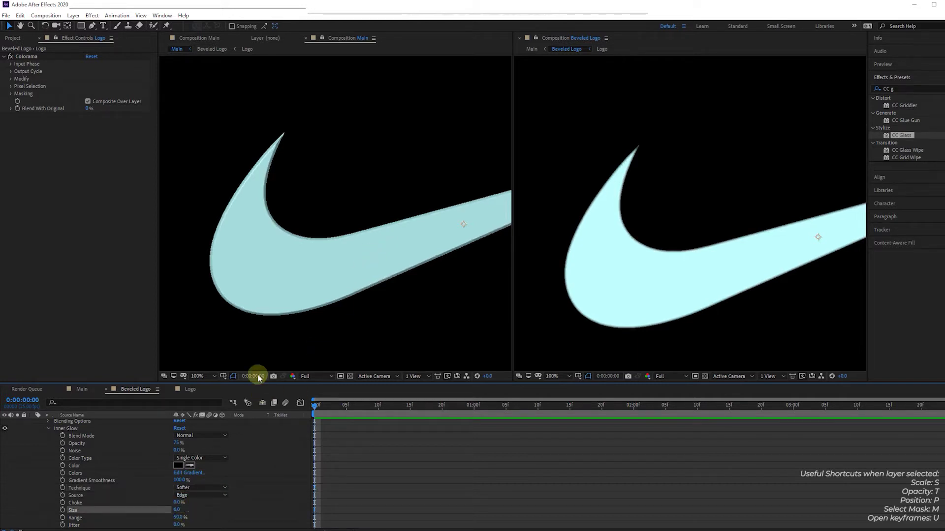
# Zoom both viewers out to 50% and examine the bevel on the whole Nike logo
pyautogui.scroll(-2, 644, 239)
pyautogui.scroll(-2, 419, 252)
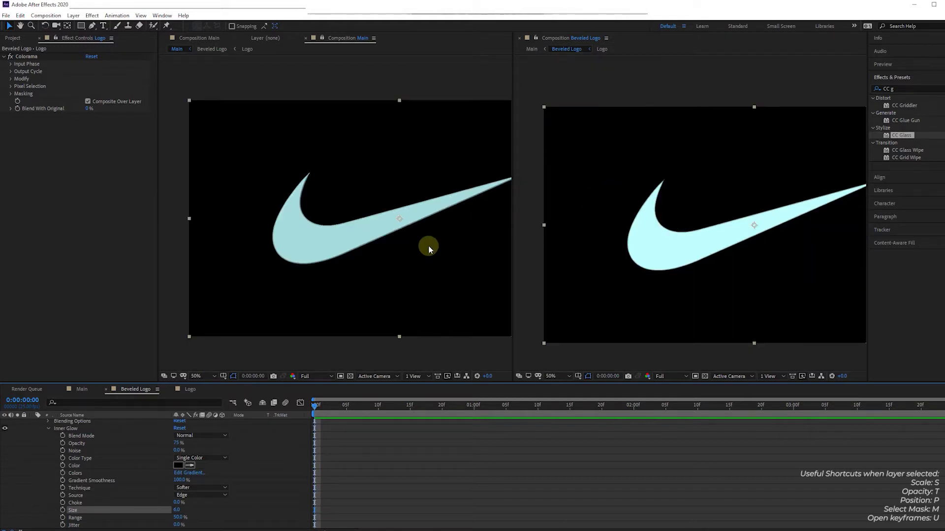
pyautogui.click(421, 249)
pyautogui.scroll(-2, 417, 246)
pyautogui.scroll(-2, 621, 227)
pyautogui.scroll(2, 621, 227)
pyautogui.scroll(2, 442, 248)
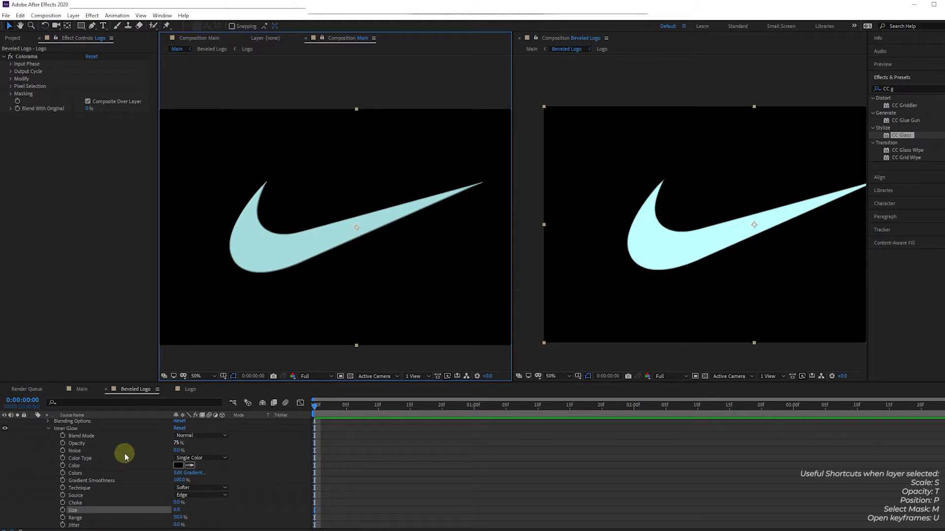
# Collapse the Logo layer's properties in the Beveled Logo composition and return to the Main composition
pyautogui.scroll(3, 101, 463)
pyautogui.click(38, 456)
pyautogui.click(41, 445)
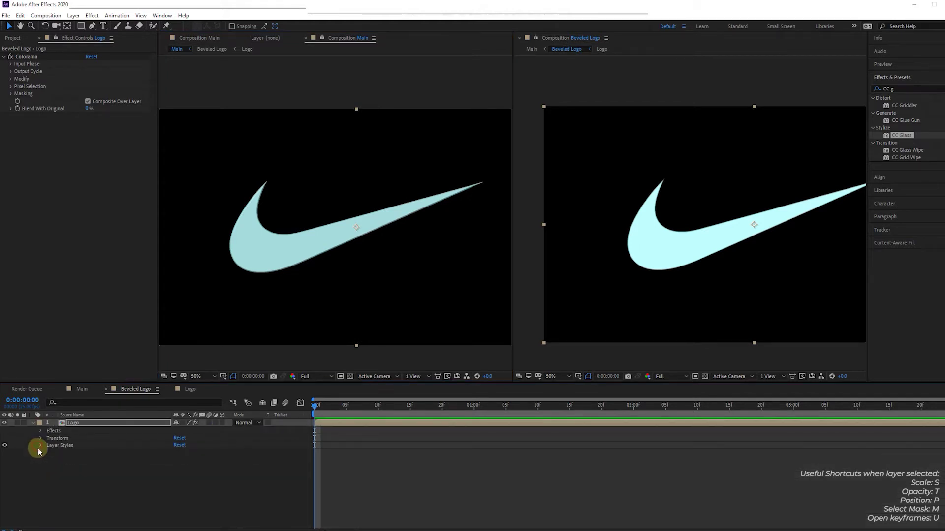
pyautogui.click(33, 422)
pyautogui.click(182, 388)
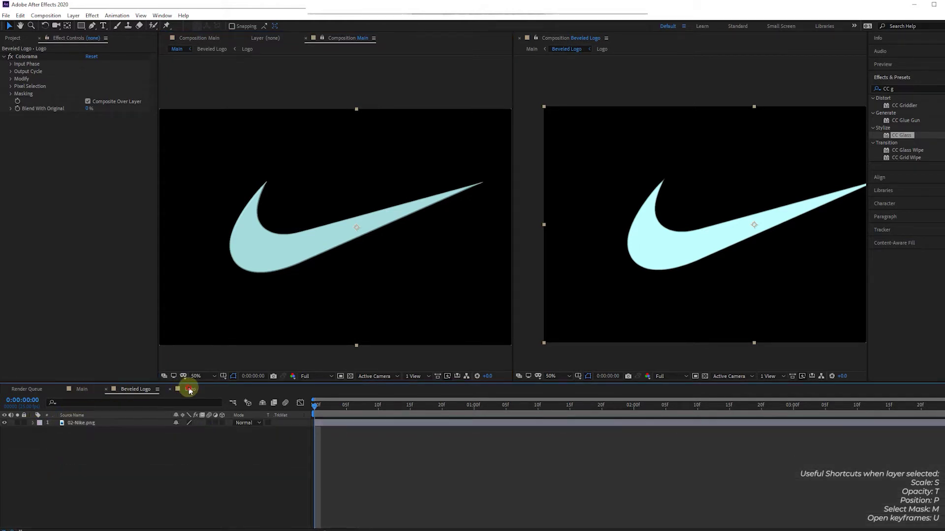
pyautogui.click(78, 387)
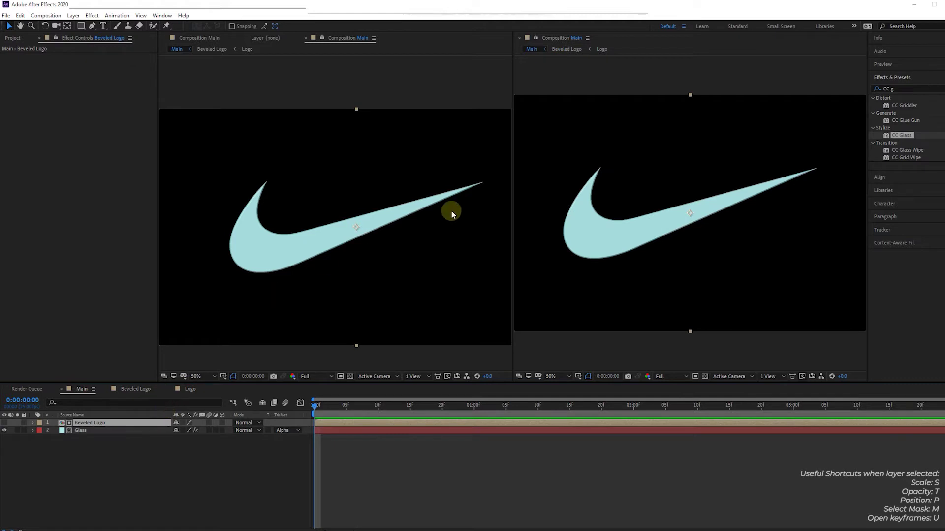
# Close the locked Main composition viewer beside the Layer viewer
pyautogui.rightClick(353, 41)
pyautogui.click(364, 58)
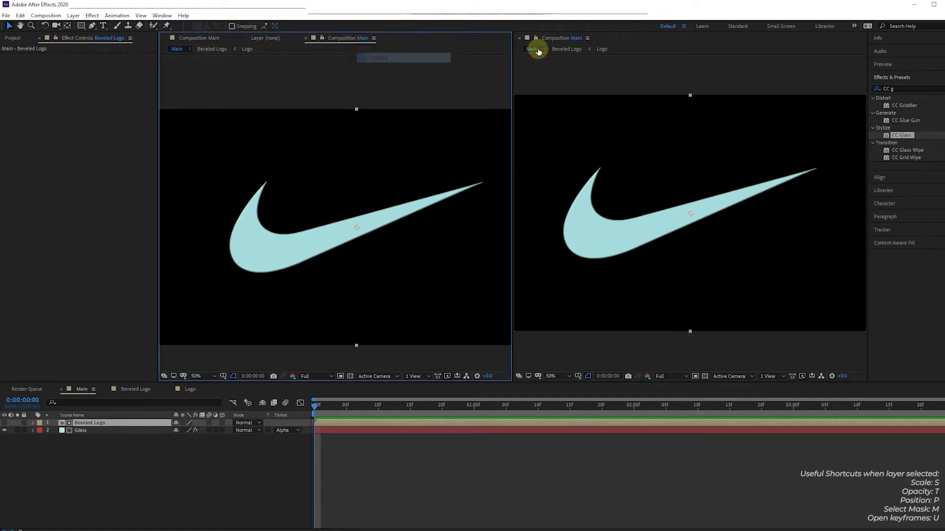
pyautogui.rightClick(319, 39)
pyautogui.click(340, 42)
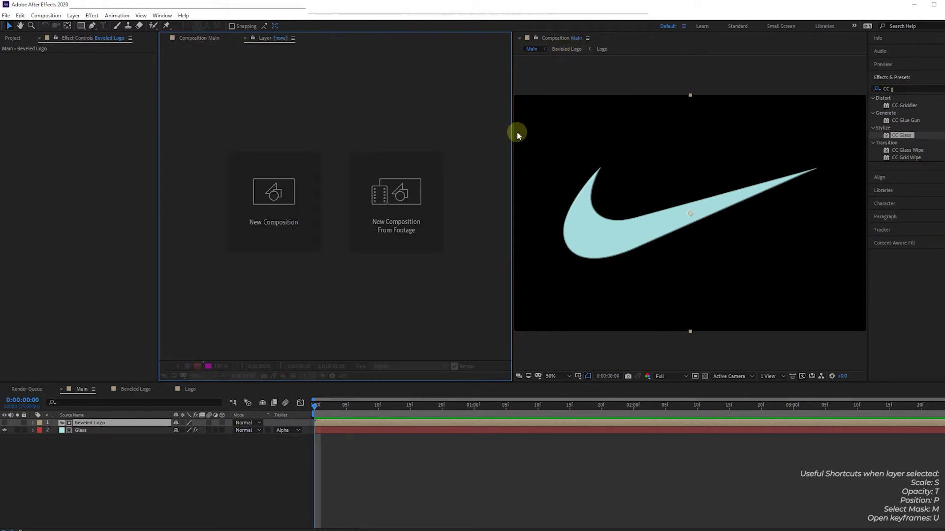
# Close the empty Layer viewer and the duplicate Main viewer, keeping one composition viewer with Beveled Logo open
pyautogui.click(188, 390)
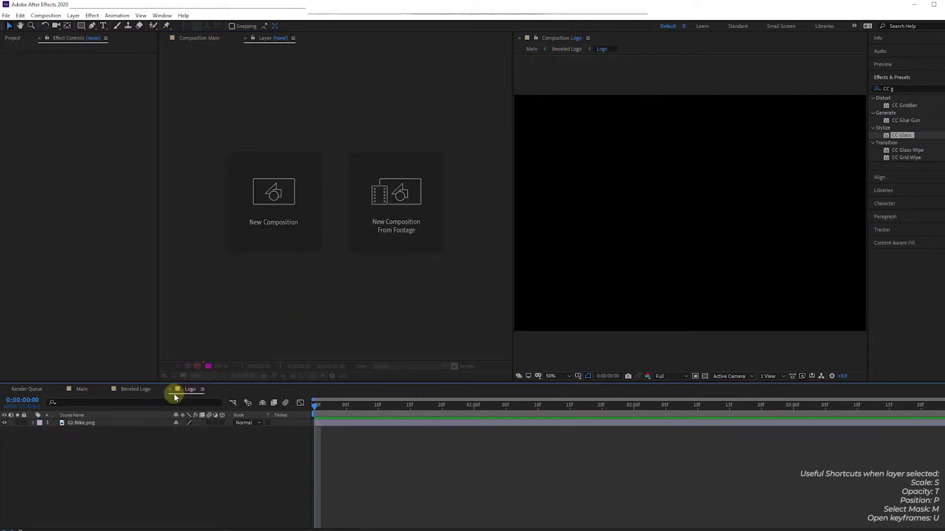
pyautogui.click(127, 393)
pyautogui.rightClick(273, 42)
pyautogui.click(285, 45)
pyautogui.rightClick(205, 43)
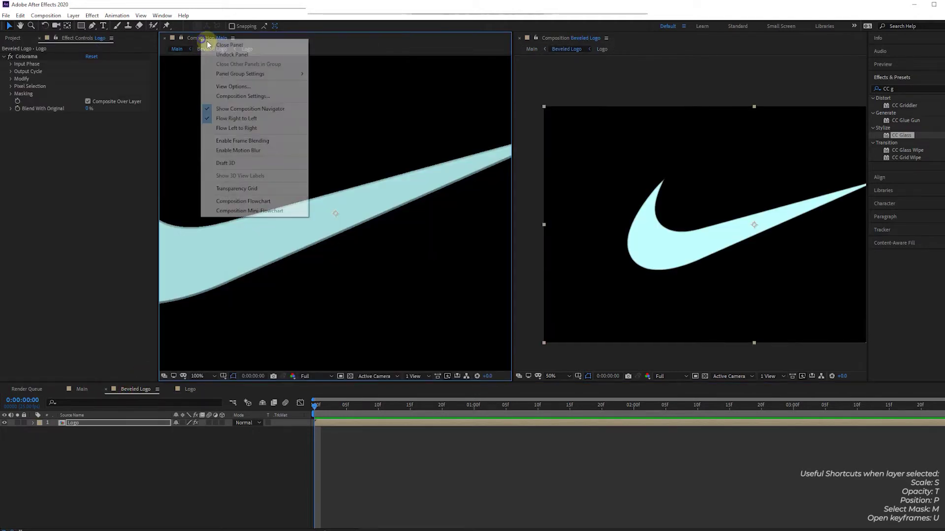
pyautogui.click(210, 46)
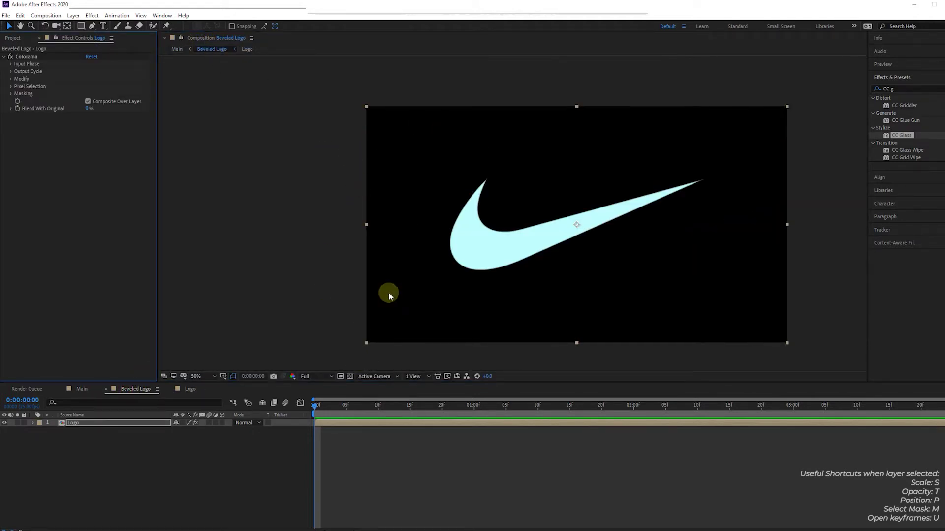
pyautogui.click(750, 295)
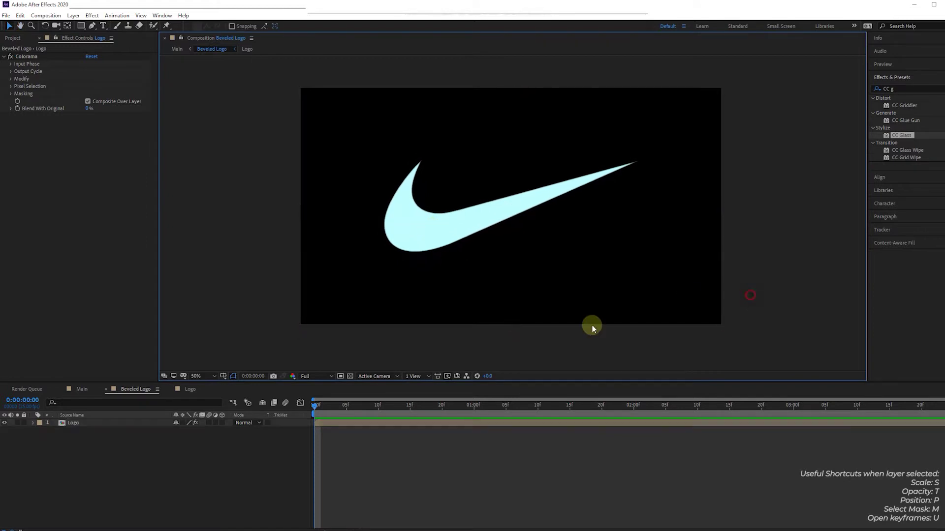
# In the Main composition, set the Glass layer's CC Glass lighting to use AE Lights
pyautogui.click(81, 390)
pyautogui.moveTo(476, 253); pyautogui.dragTo(465, 244)
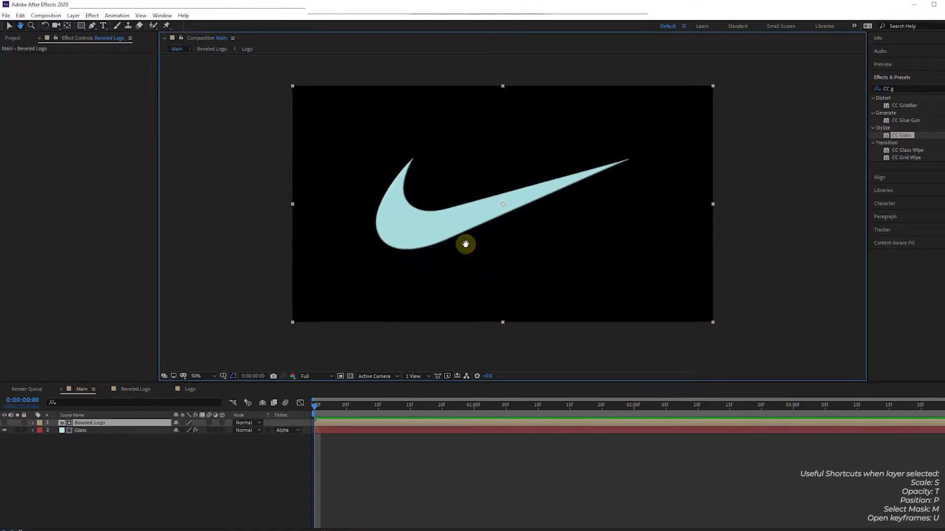
pyautogui.moveTo(316, 405); pyautogui.dragTo(367, 424)
pyautogui.click(81, 430)
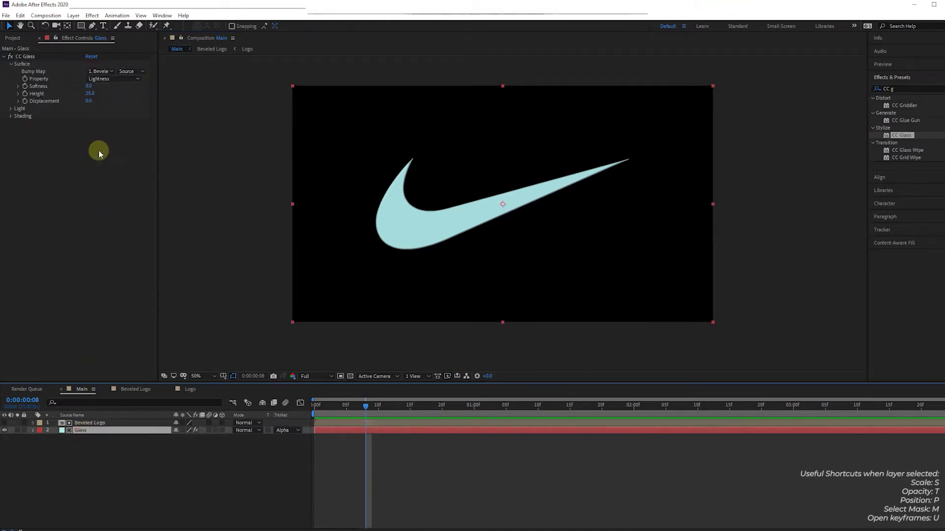
pyautogui.click(11, 117)
pyautogui.click(11, 116)
pyautogui.click(11, 108)
pyautogui.click(105, 116)
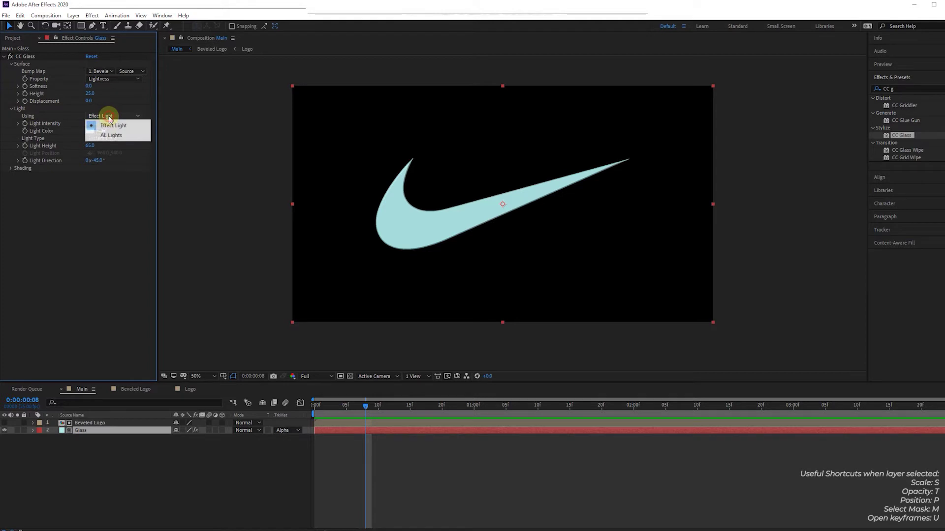
pyautogui.click(113, 137)
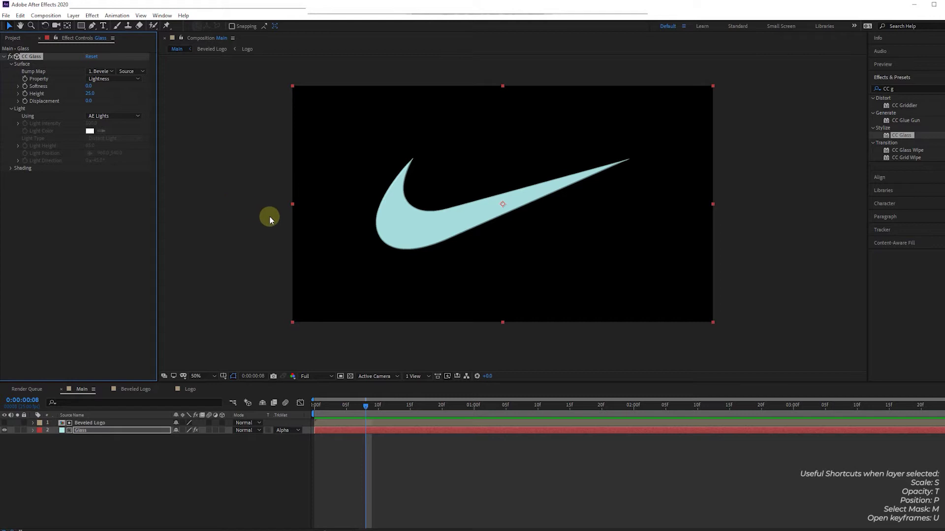
# Add a white Point light at 100% intensity with no falloff and place it above and left of the swoosh
pyautogui.click(72, 16)
pyautogui.moveTo(86, 26)
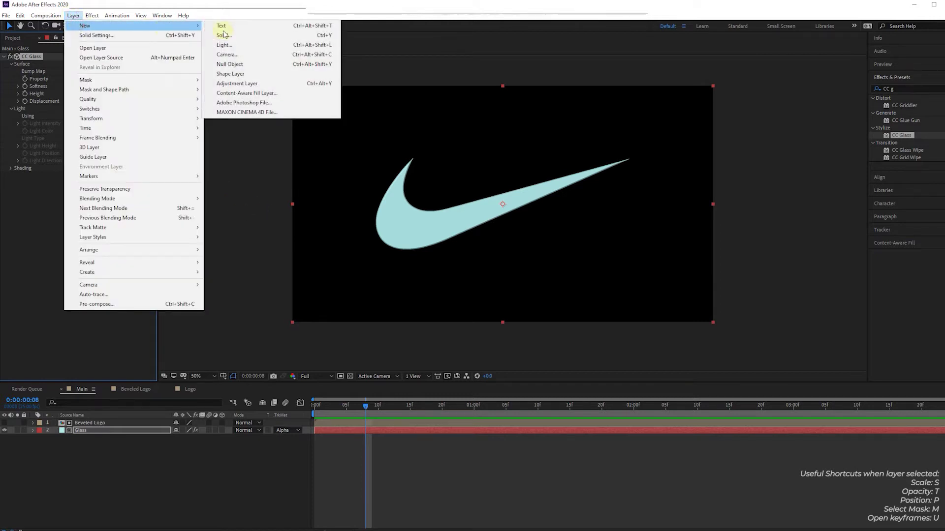
pyautogui.click(225, 45)
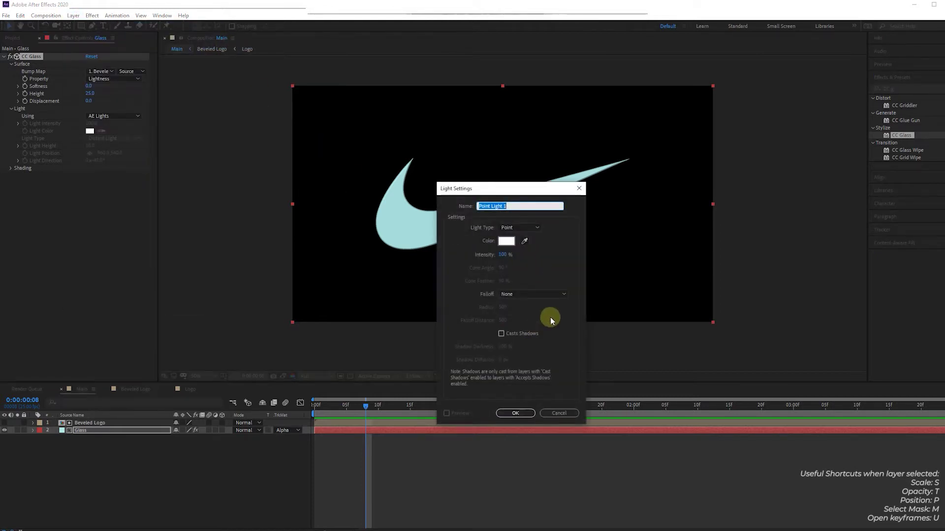
pyautogui.click(517, 414)
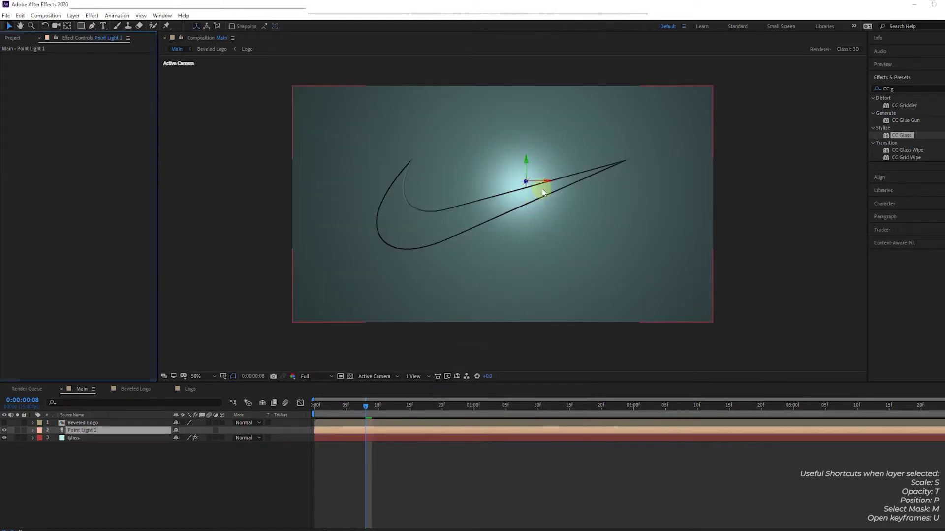
pyautogui.moveTo(547, 183); pyautogui.dragTo(378, 120)
pyautogui.click(375, 356)
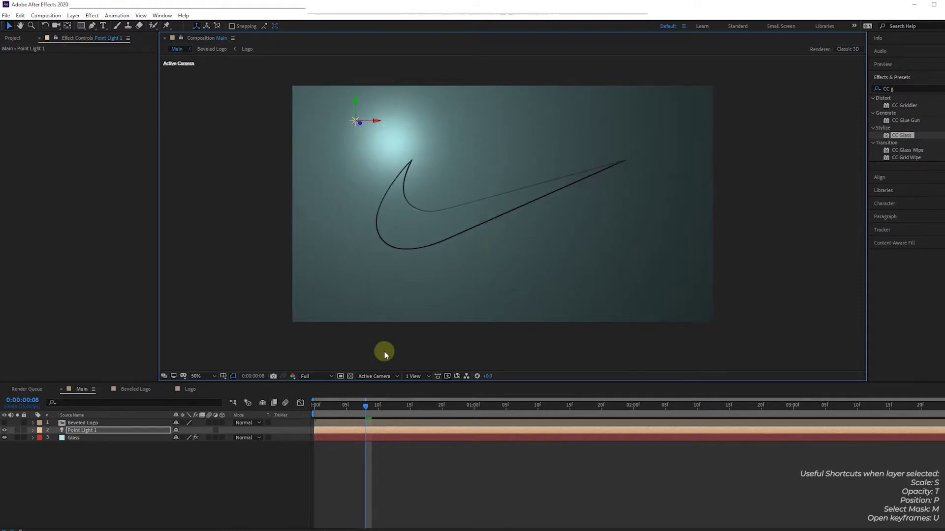
# Place Point Light 1 above Beveled Logo in the layer stack and raise its intensity to about 155%
pyautogui.moveTo(79, 433); pyautogui.dragTo(77, 424)
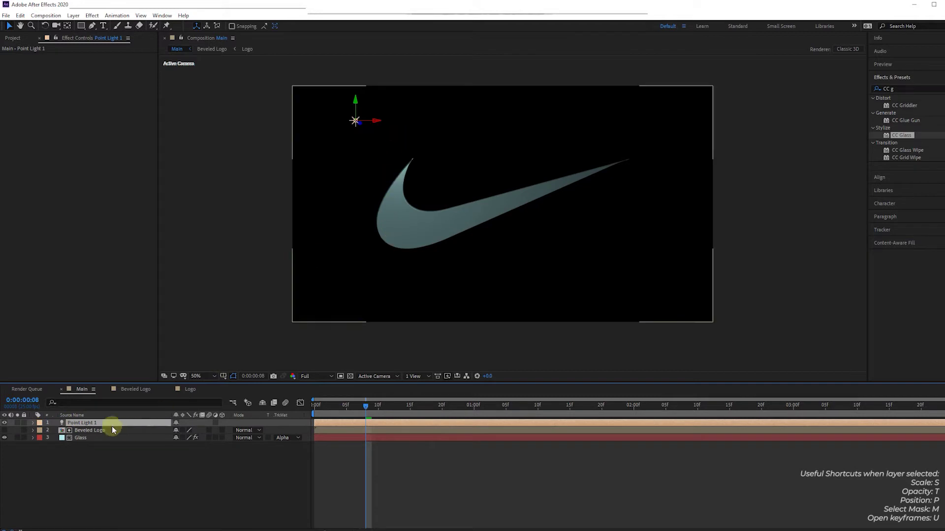
pyautogui.press('t')
pyautogui.moveTo(180, 437); pyautogui.dragTo(201, 439)
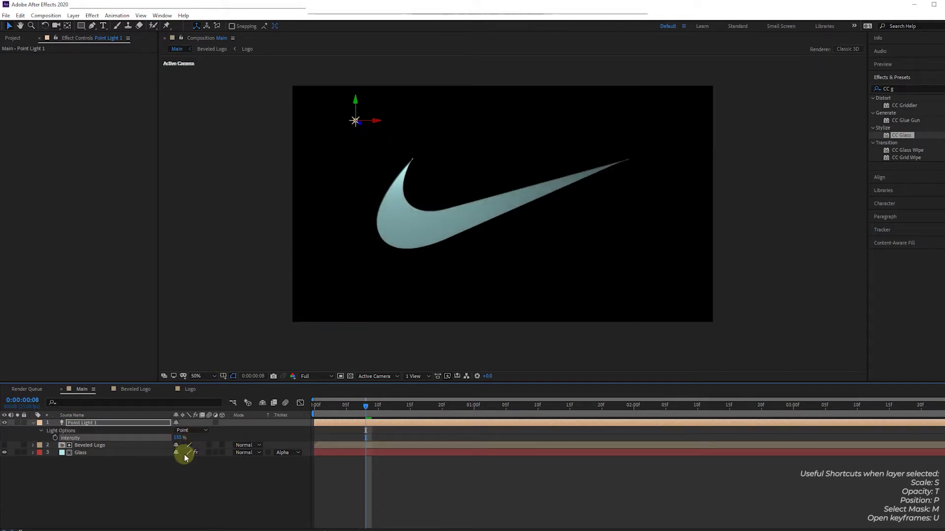
# Duplicate Point Light 1, place the copy near the frame's lower-right corner, and toggle both lights' visibility to compare their effect
pyautogui.click(82, 424)
pyautogui.hotkey('ctrl', 'd')
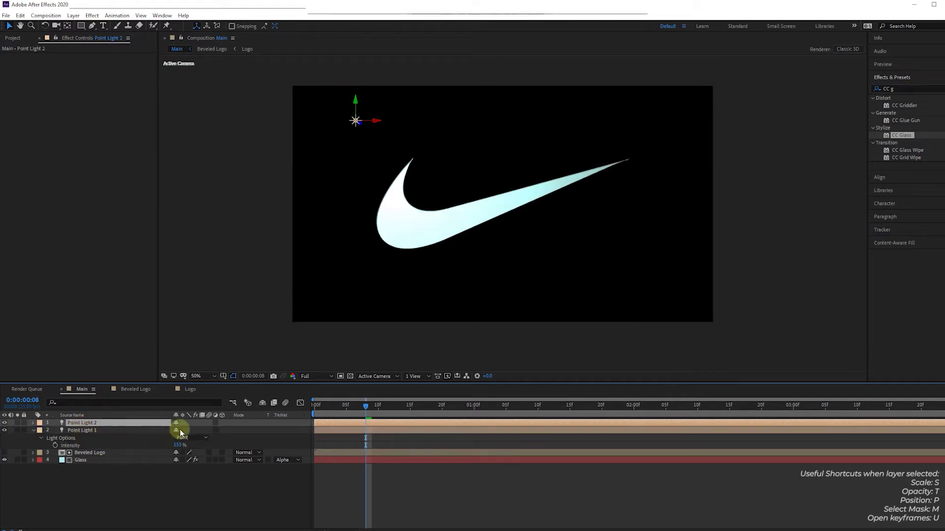
pyautogui.moveTo(354, 158); pyautogui.dragTo(600, 295)
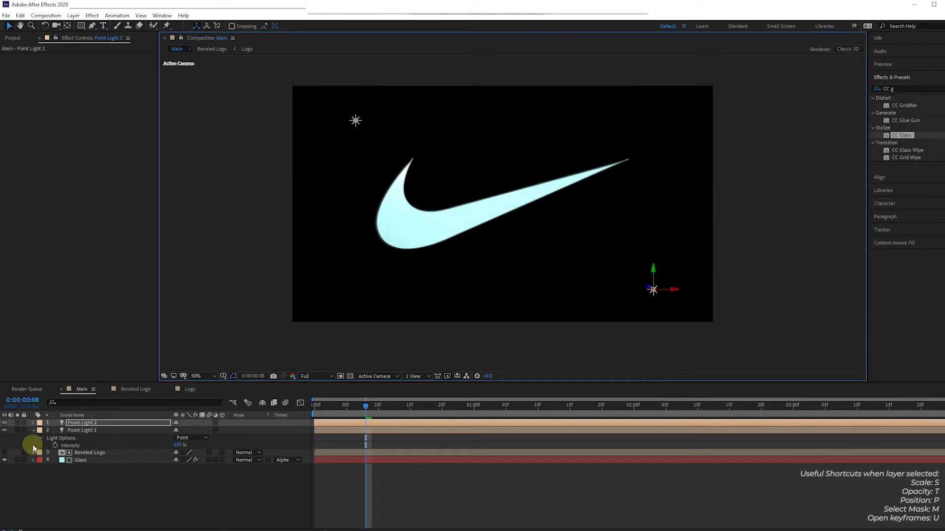
pyautogui.click(4, 423)
pyautogui.click(4, 424)
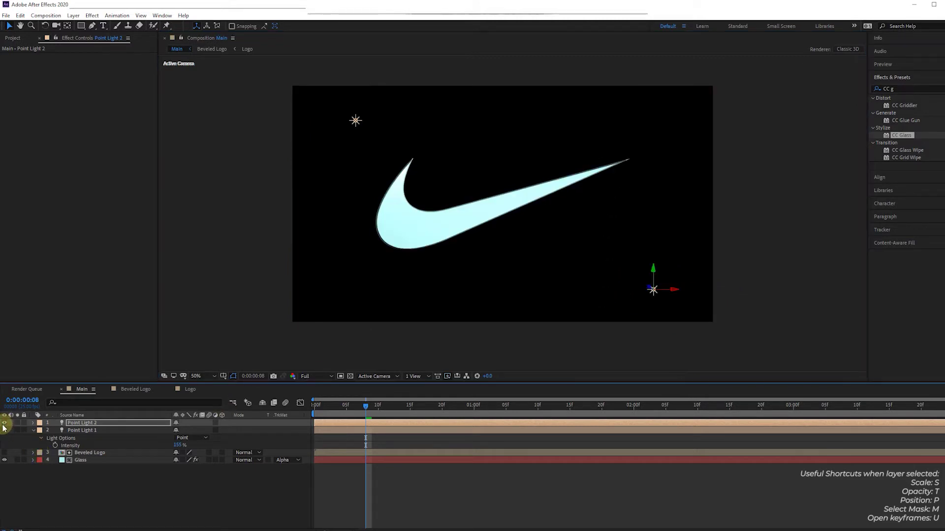
pyautogui.click(3, 431)
pyautogui.click(5, 431)
# Create a four-second HDTV 1080 25 composition named WaterFill and add Beveled Logo to it
pyautogui.click(104, 268)
pyautogui.click(27, 378)
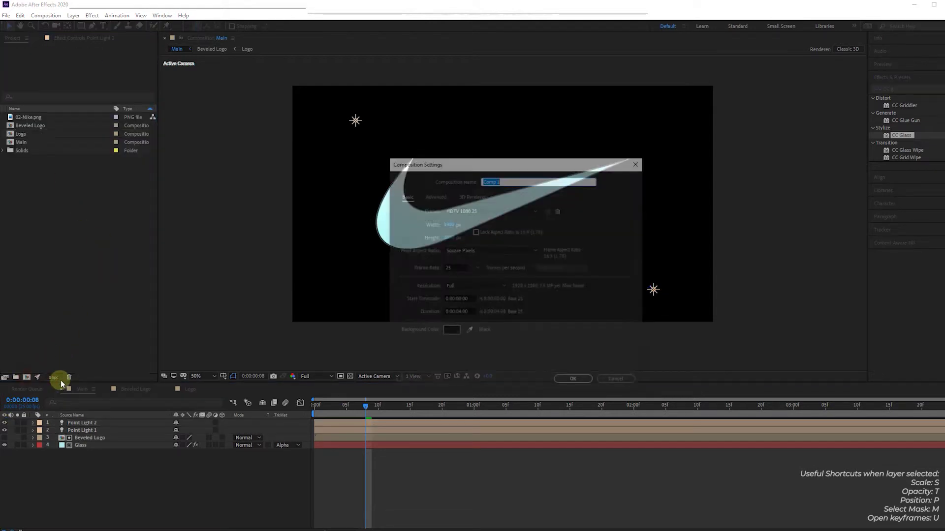
pyautogui.write('WaterFill')
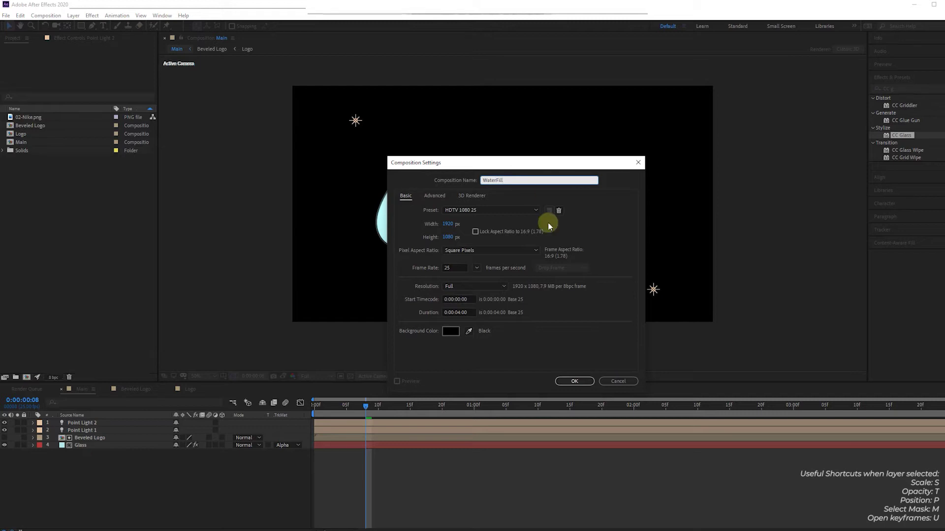
pyautogui.click(572, 380)
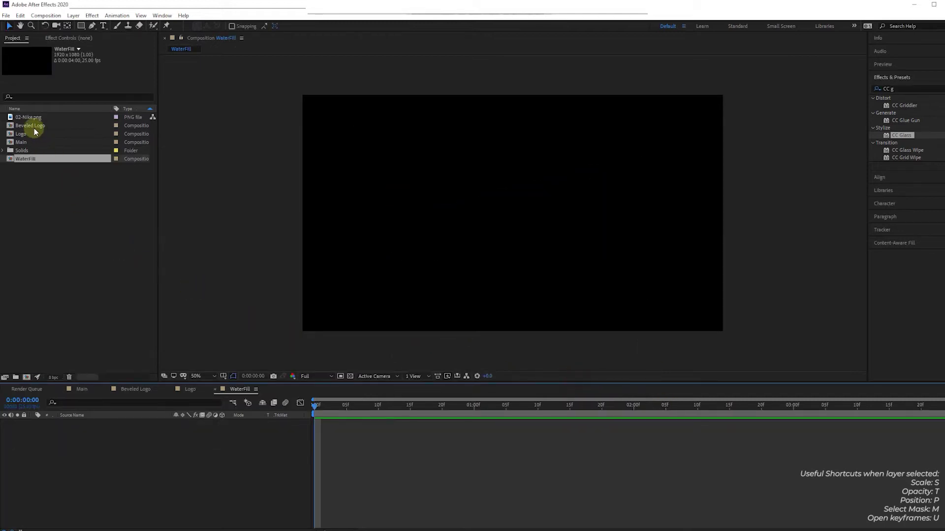
pyautogui.moveTo(34, 126); pyautogui.dragTo(511, 212)
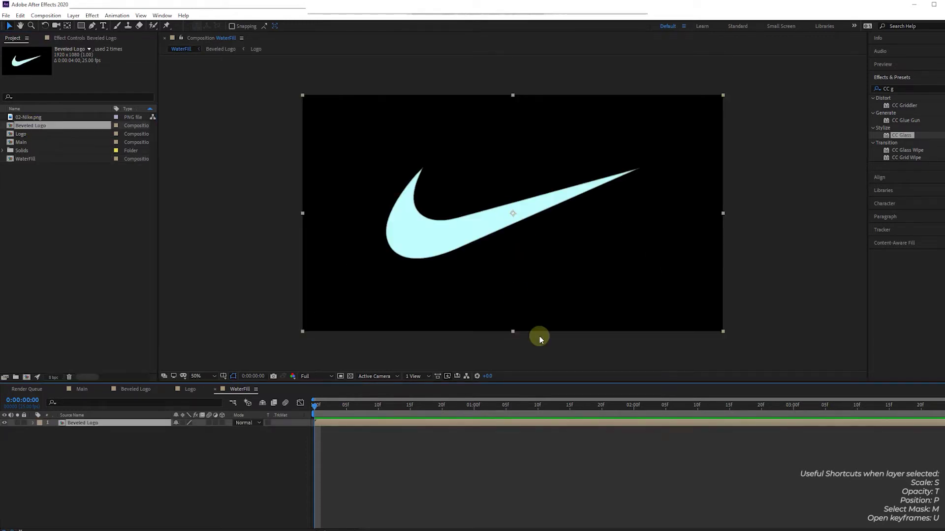
# Add a 1920 x 1080 px light cyan solid named "water fill" to the WaterFill composition
pyautogui.click(236, 462)
pyautogui.click(73, 15)
pyautogui.moveTo(98, 27)
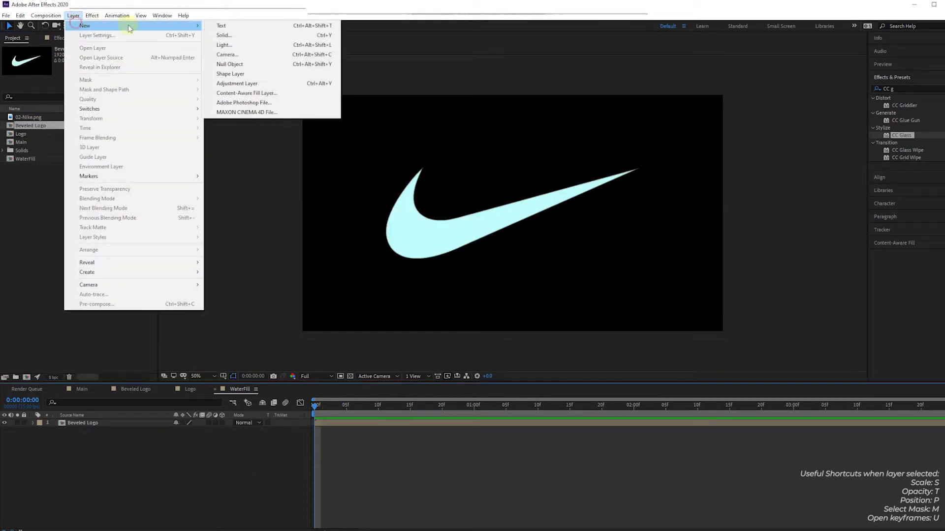
pyautogui.click(211, 35)
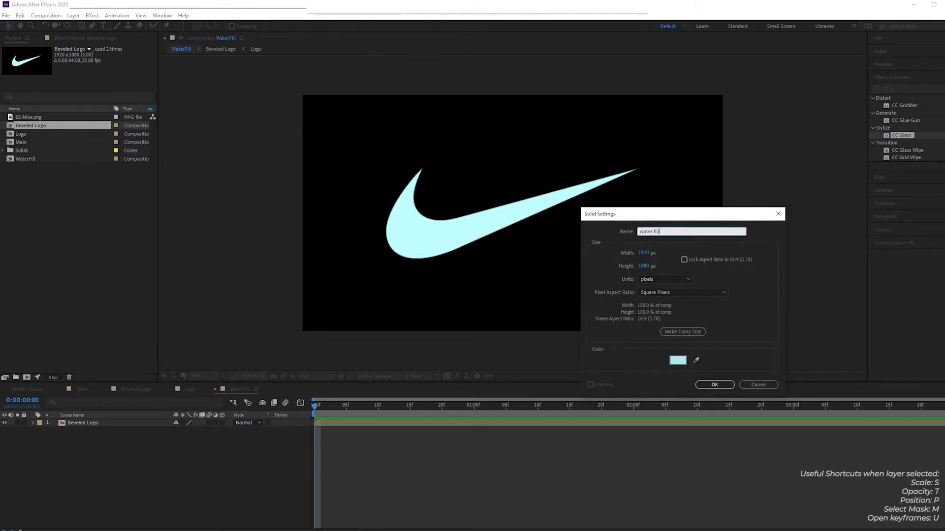
pyautogui.write('water fill')
pyautogui.press('Return')
# Apply Turbulent Displace to the water fill solid and lower the layer's opacity to 72%
pyautogui.click(898, 88)
pyautogui.write('turbulen')
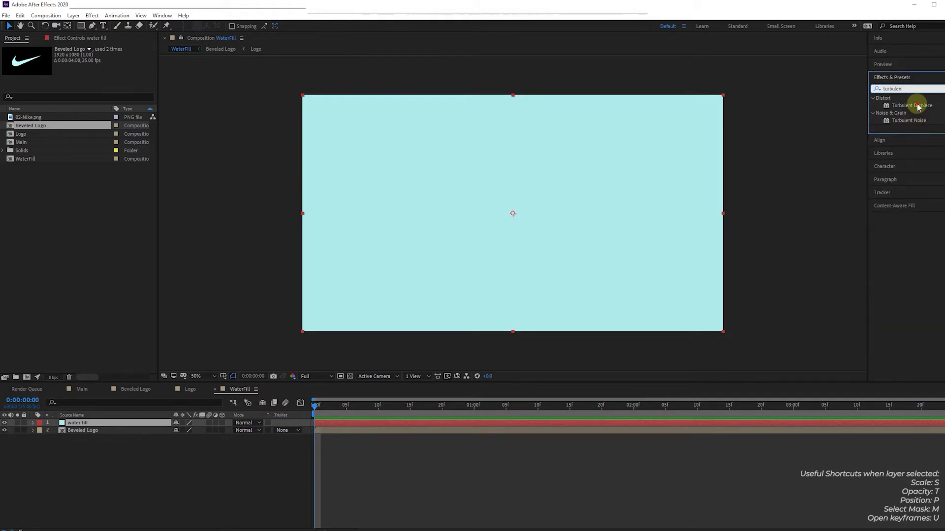
pyautogui.doubleClick(911, 105)
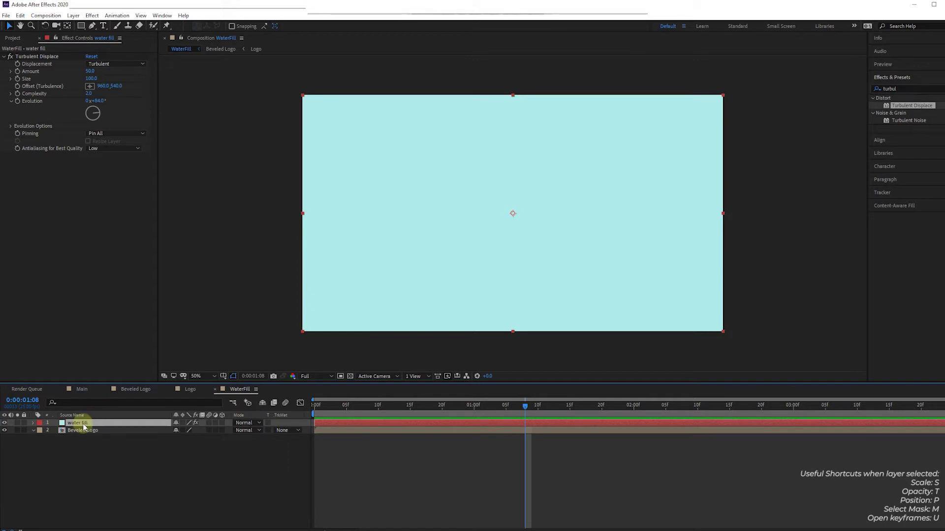
pyautogui.press('t')
pyautogui.moveTo(178, 430); pyautogui.dragTo(164, 429)
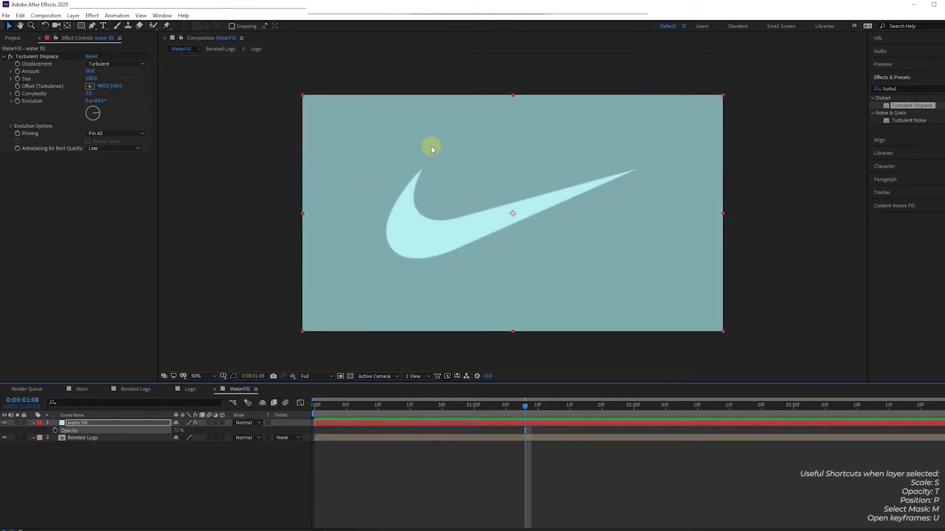
# Draw a closed six-point mask around the Nike logo on the water fill layer with the Pen tool
pyautogui.click(93, 25)
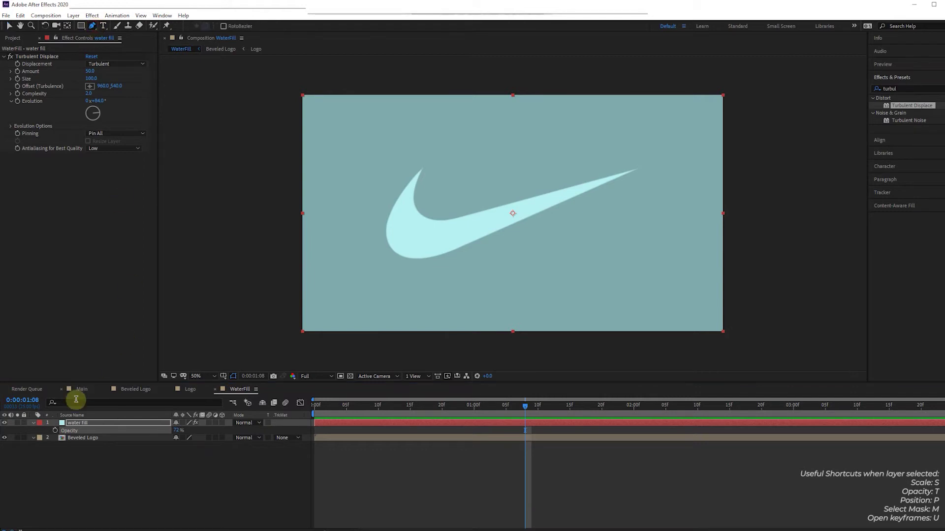
pyautogui.click(352, 228)
pyautogui.click(433, 148)
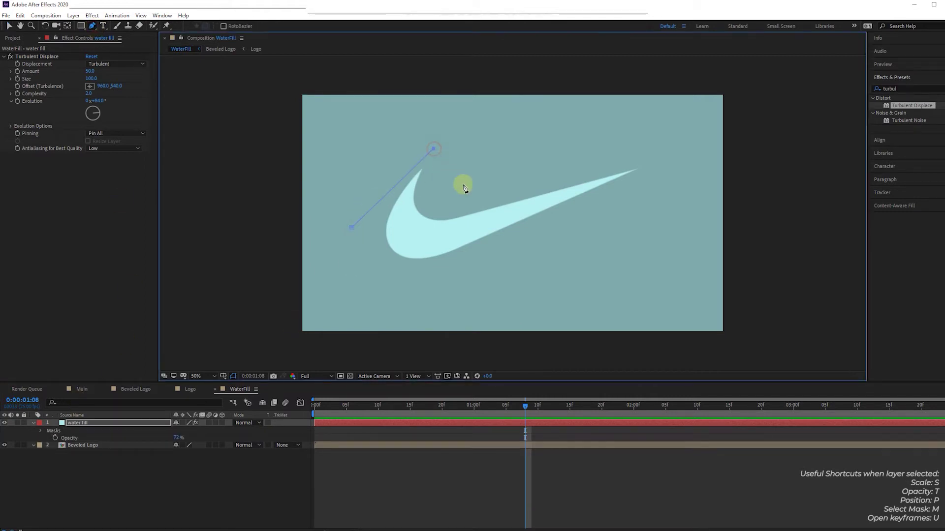
pyautogui.click(467, 198)
pyautogui.click(647, 152)
pyautogui.click(673, 182)
pyautogui.click(386, 289)
pyautogui.click(352, 228)
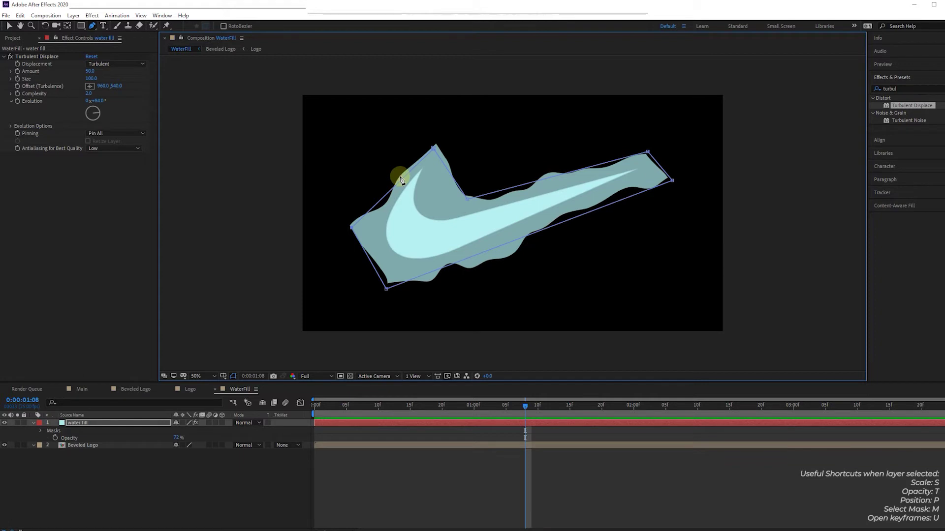
pyautogui.press('v')
# Add a Mask Path keyframe for Mask 1 at 0:00:03:15
pyautogui.press('Home')
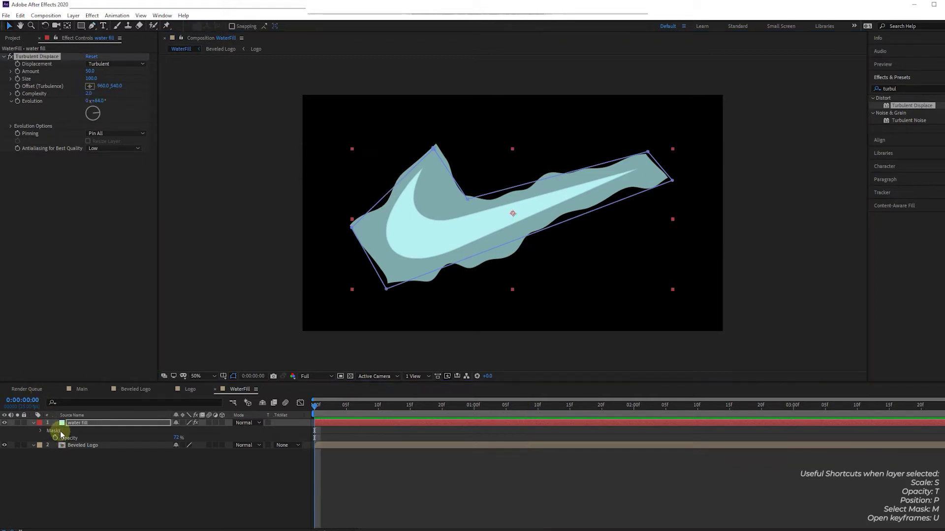
pyautogui.click(41, 430)
pyautogui.click(69, 440)
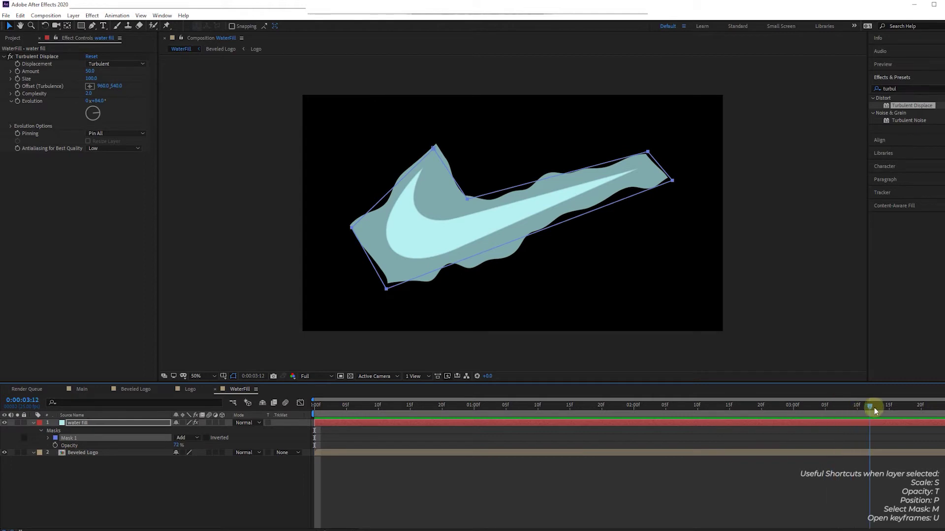
pyautogui.click(889, 406)
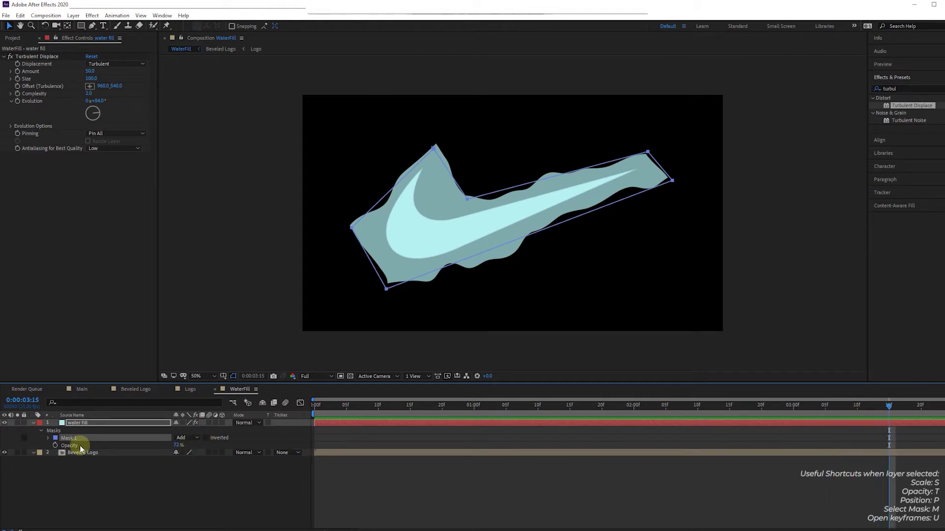
pyautogui.click(48, 438)
pyautogui.click(62, 446)
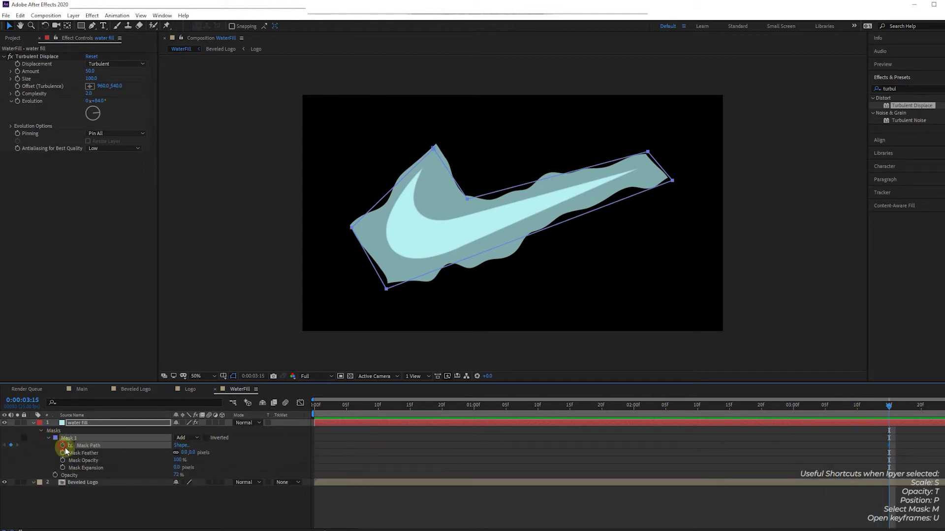
# At 0:00:00:00, move Mask 1 up and right until it clears the logo's long tip, and preview the fill
pyautogui.moveTo(401, 405); pyautogui.dragTo(284, 406)
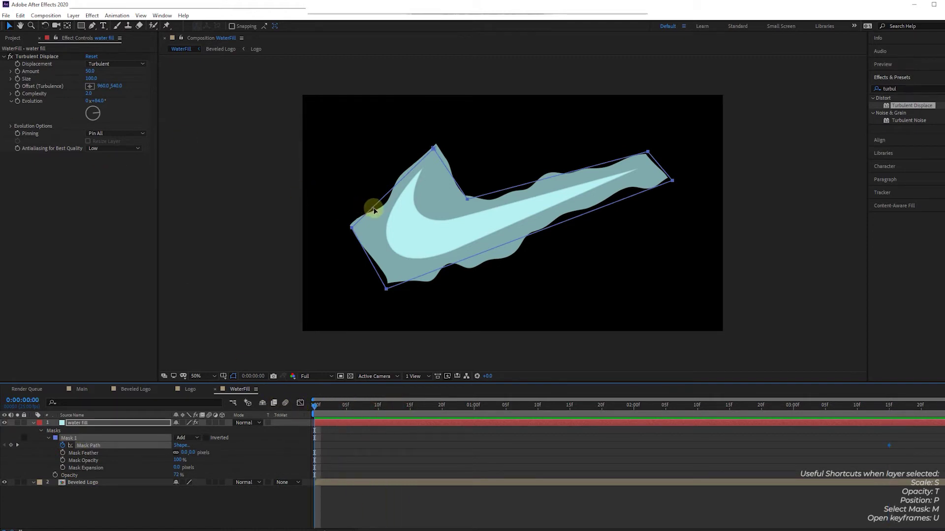
pyautogui.moveTo(373, 211); pyautogui.dragTo(674, 115)
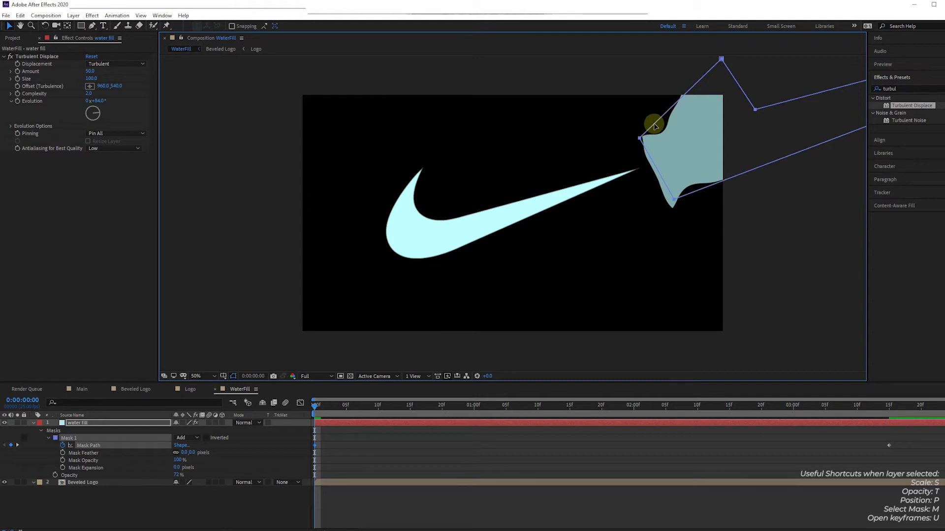
pyautogui.moveTo(654, 125); pyautogui.dragTo(627, 149)
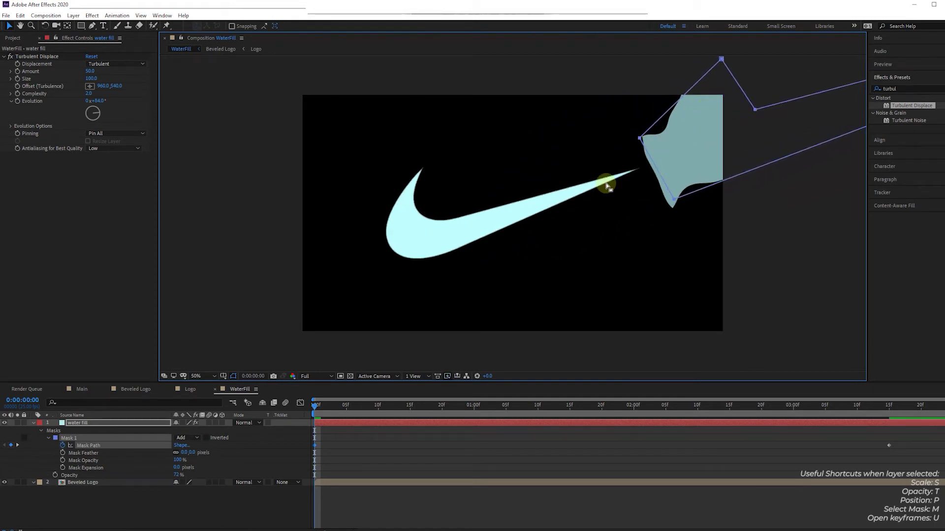
pyautogui.press('space')
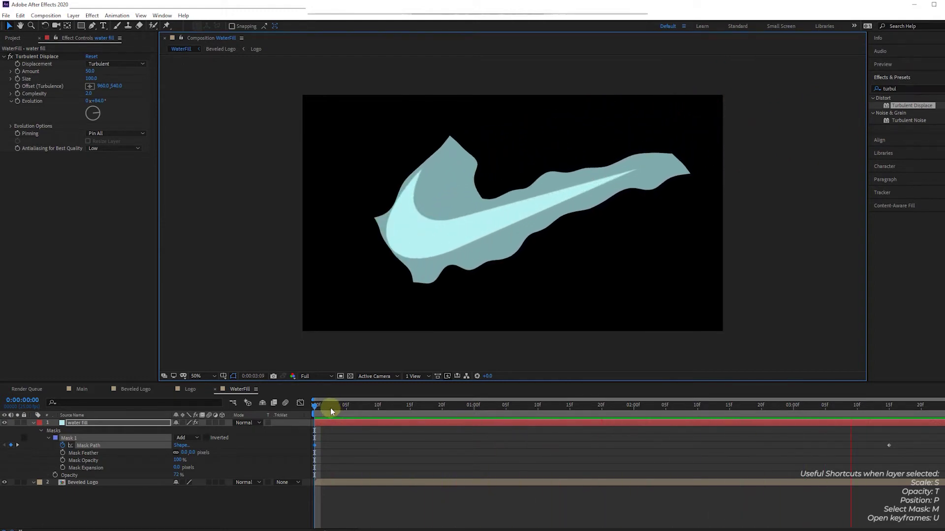
pyautogui.press('space')
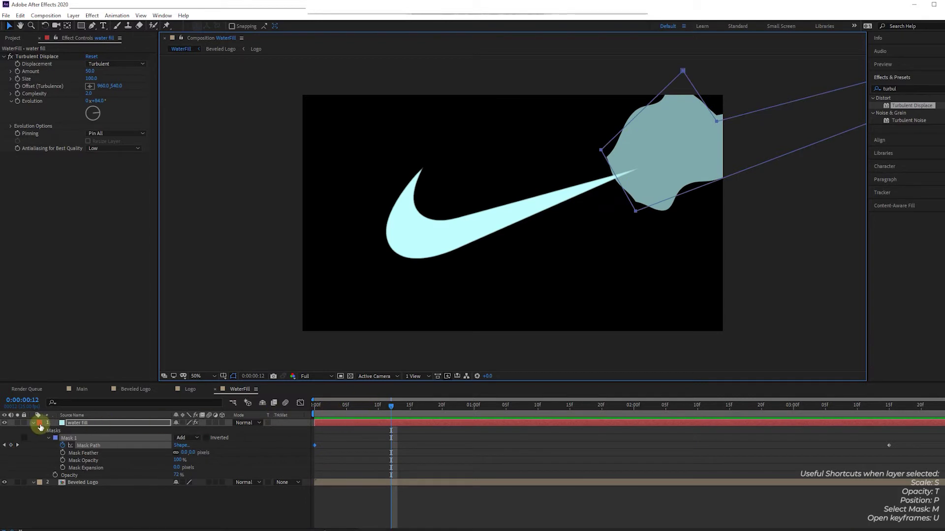
# Shift the ending Mask Path keyframe to 0:00:02:08 and lower the mask's hook-tip vertex to the logo's inner curve
pyautogui.moveTo(446, 406); pyautogui.dragTo(857, 417)
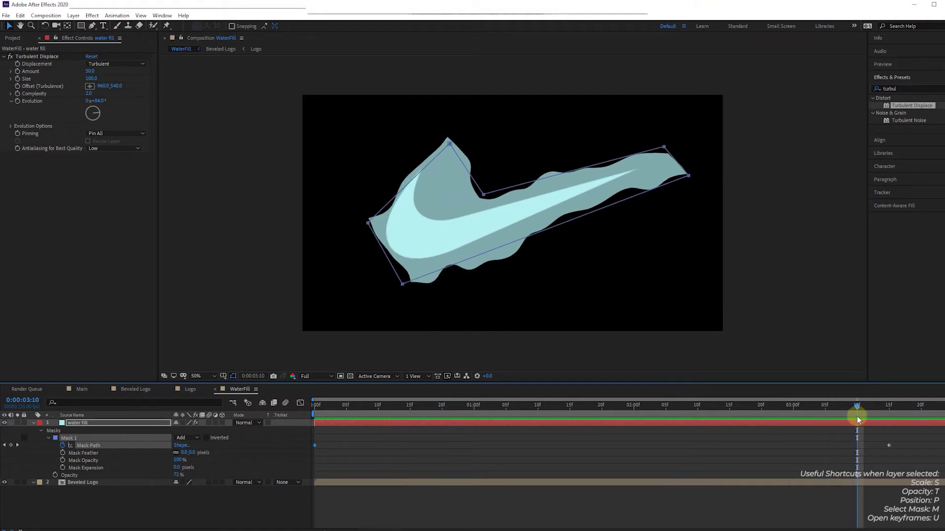
pyautogui.moveTo(857, 407); pyautogui.dragTo(686, 411)
pyautogui.moveTo(887, 444); pyautogui.dragTo(685, 453)
pyautogui.moveTo(686, 406)
pyautogui.mouseDown()
pyautogui.moveTo(610, 407)
pyautogui.moveTo(704, 410)
pyautogui.moveTo(683, 413)
pyautogui.mouseUp()
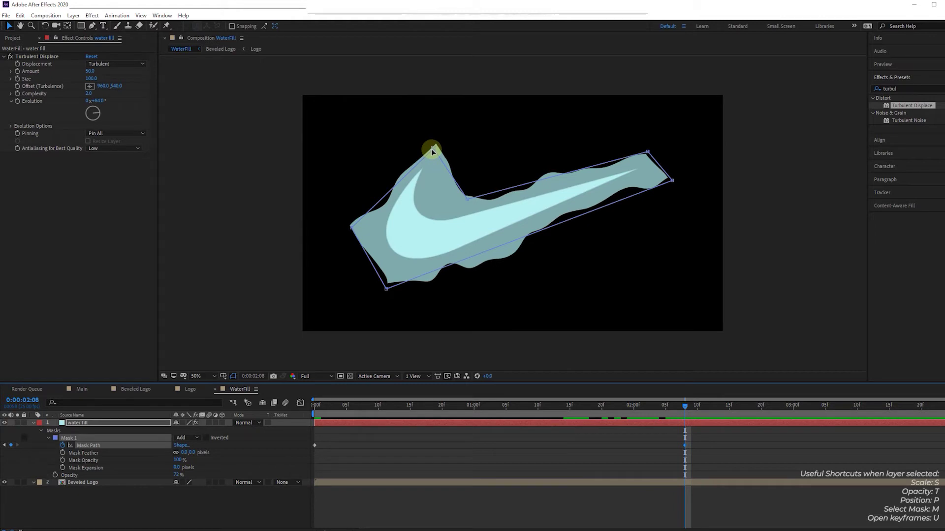
pyautogui.moveTo(431, 149); pyautogui.dragTo(412, 220)
# At 0:00:03:04, raise the mask's hook-tip and leftmost vertices to enclose the whole hook, and preview the animation
pyautogui.moveTo(704, 409); pyautogui.dragTo(726, 408)
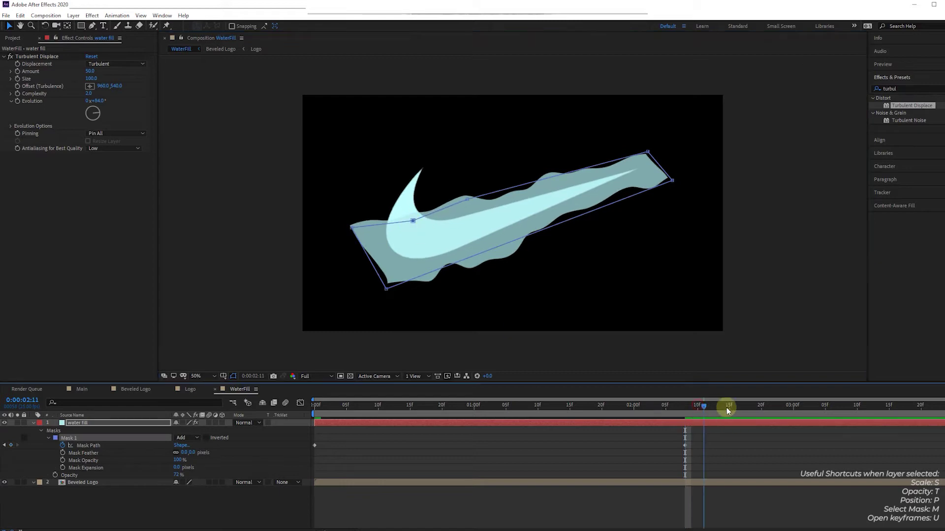
pyautogui.moveTo(818, 418); pyautogui.dragTo(818, 418)
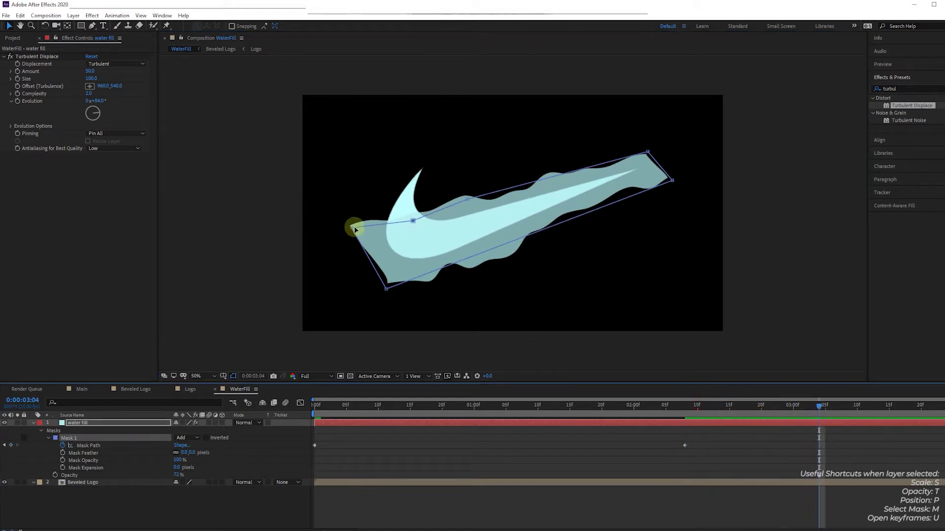
pyautogui.moveTo(410, 224); pyautogui.dragTo(430, 166)
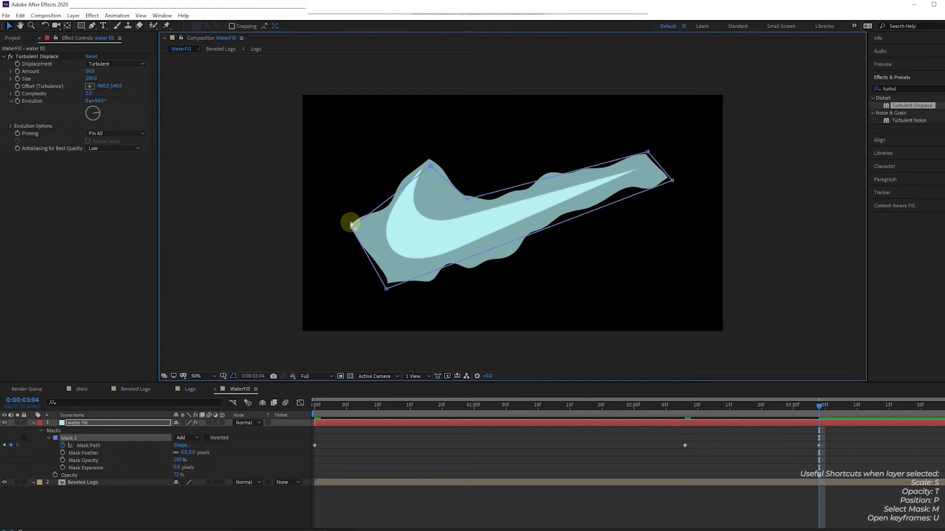
pyautogui.moveTo(350, 229); pyautogui.dragTo(339, 168)
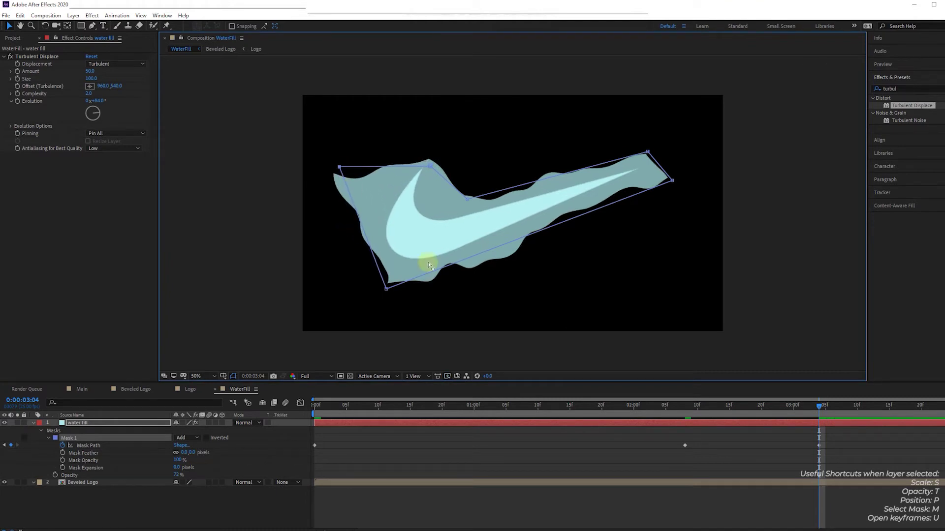
pyautogui.moveTo(851, 414); pyautogui.dragTo(269, 424)
pyautogui.press('space')
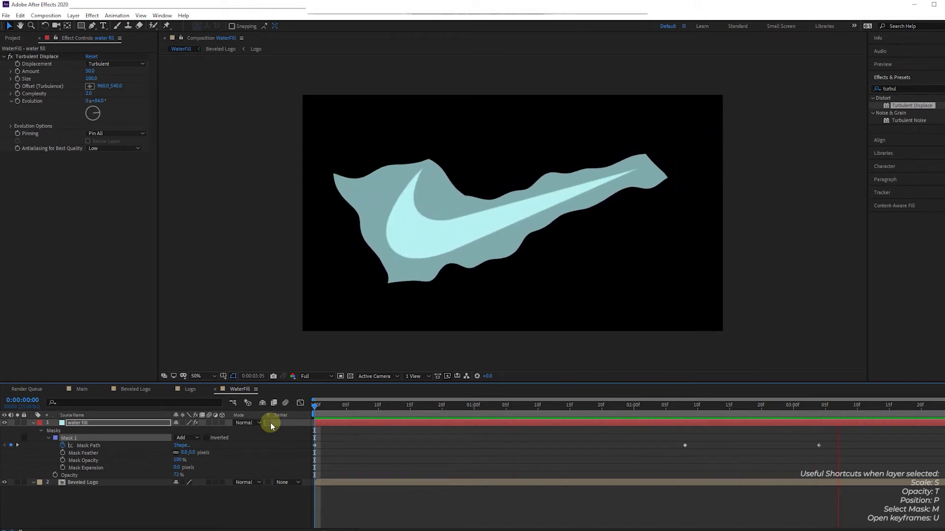
pyautogui.press('space')
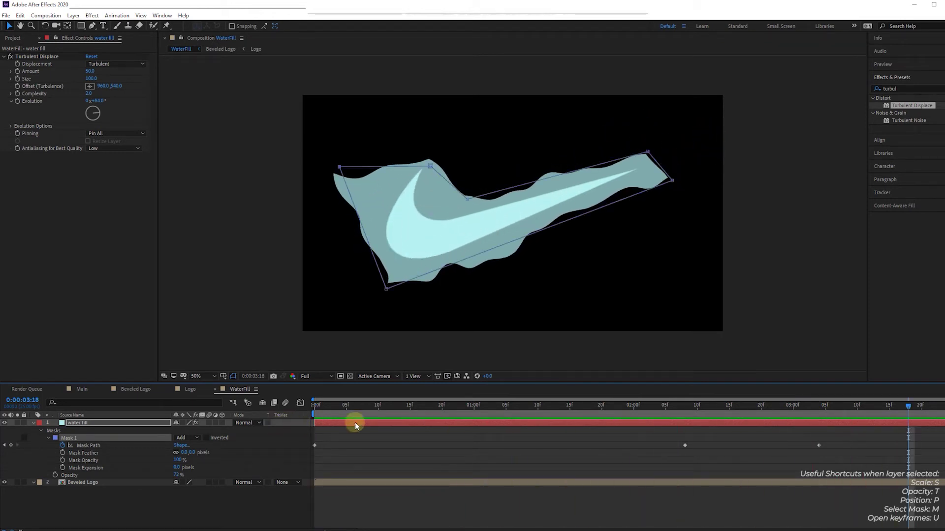
# Set the water fill layer's opacity to 100%
pyautogui.click(58, 437)
pyautogui.click(80, 423)
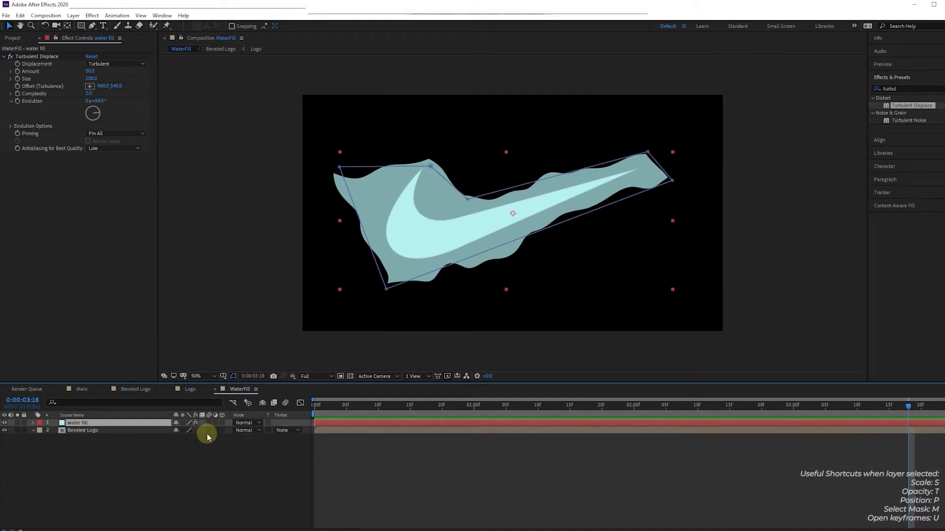
pyautogui.press('t')
pyautogui.moveTo(178, 430); pyautogui.dragTo(305, 428)
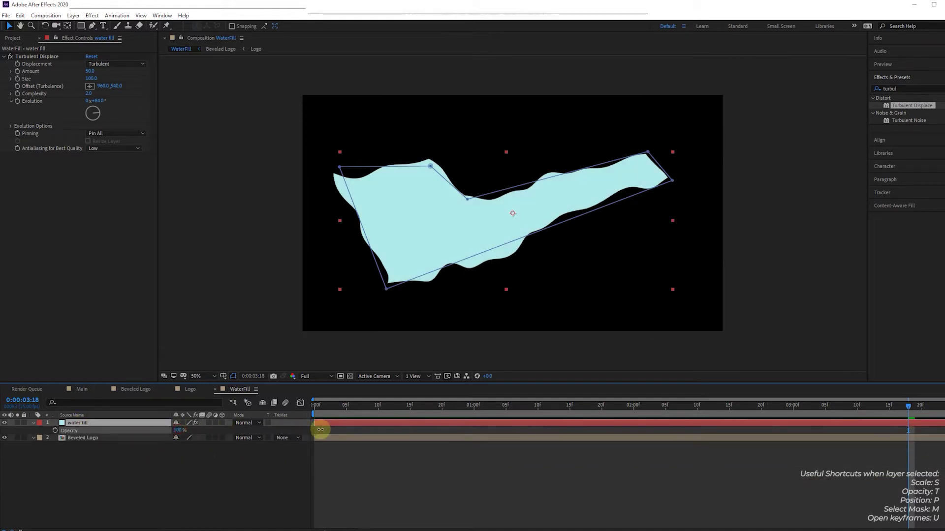
# Place the water fill layer below Beveled Logo, set its track matte to Alpha Matte "Beveled Logo", and preview the result
pyautogui.click(33, 423)
pyautogui.moveTo(91, 426); pyautogui.dragTo(90, 443)
pyautogui.click(298, 433)
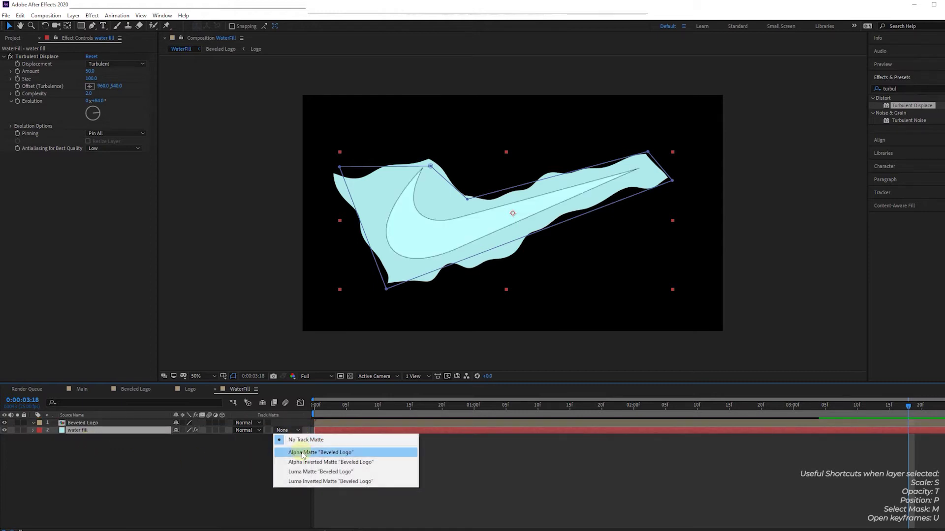
pyautogui.click(301, 449)
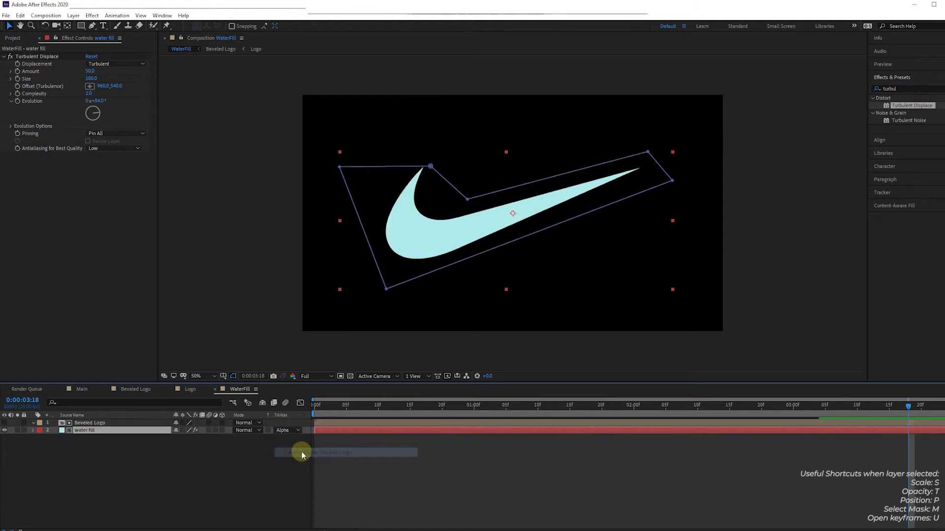
pyautogui.click(320, 405)
pyautogui.press('space')
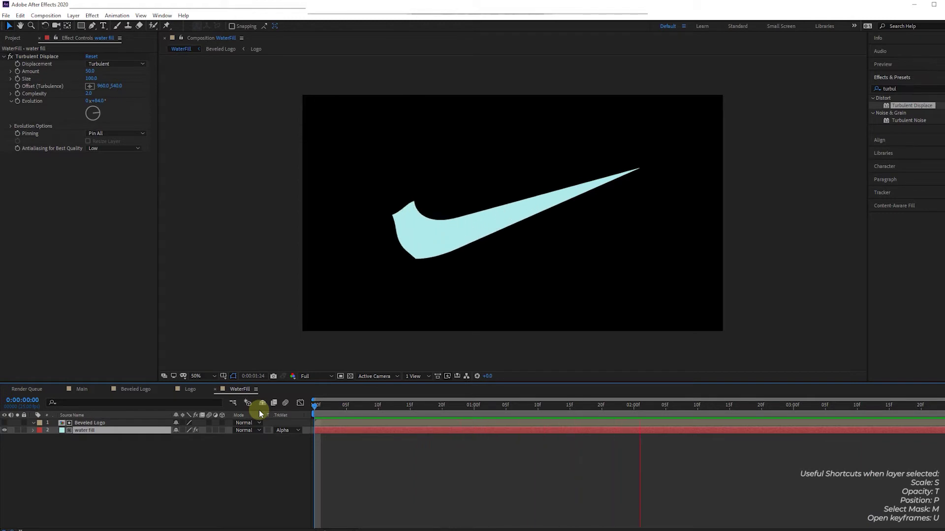
pyautogui.moveTo(391, 409); pyautogui.dragTo(652, 422)
# Move the water fill's middle Mask Path keyframe to 0:00:02:03 and review the animation from the start
pyautogui.click(89, 431)
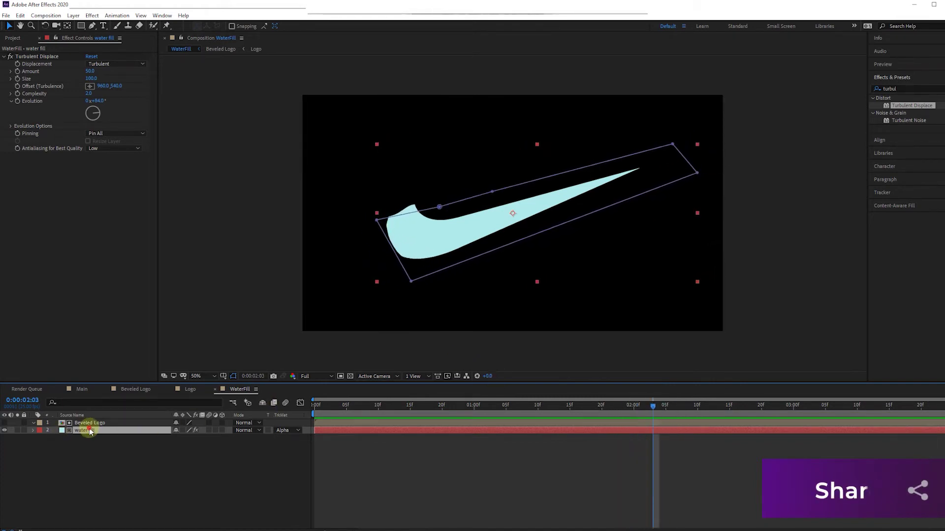
pyautogui.press('u')
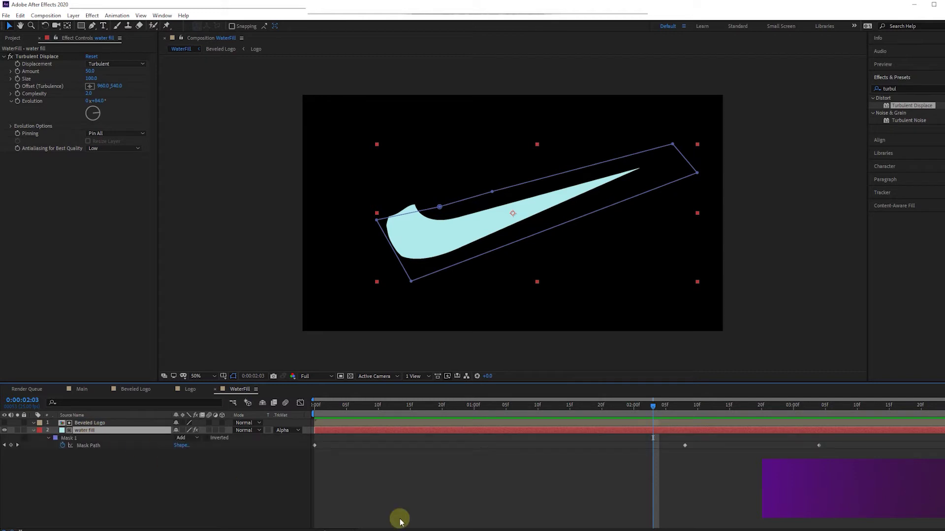
pyautogui.moveTo(685, 445); pyautogui.dragTo(652, 446)
pyautogui.moveTo(655, 407); pyautogui.dragTo(268, 417)
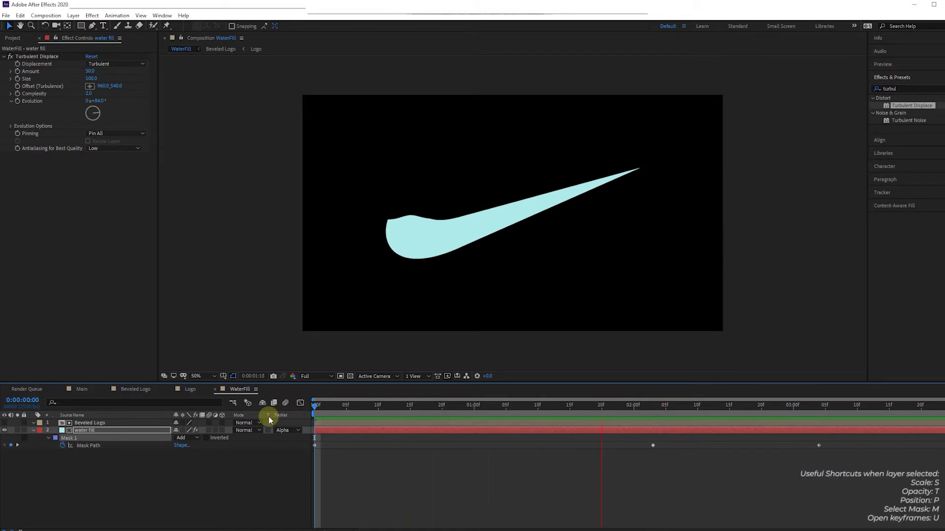
pyautogui.click(316, 445)
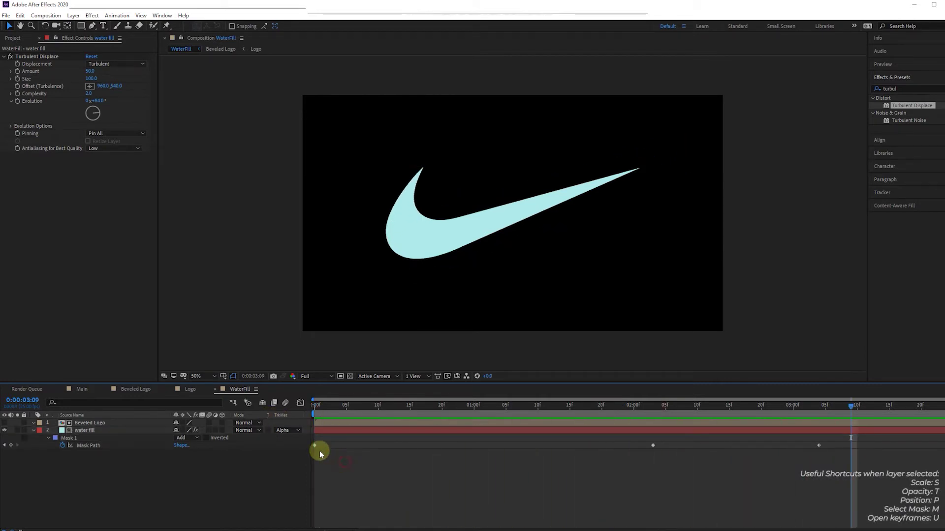
pyautogui.moveTo(334, 447); pyautogui.dragTo(512, 453)
pyautogui.moveTo(527, 409); pyautogui.dragTo(291, 414)
pyautogui.moveTo(443, 275); pyautogui.dragTo(614, 238)
pyautogui.press('space')
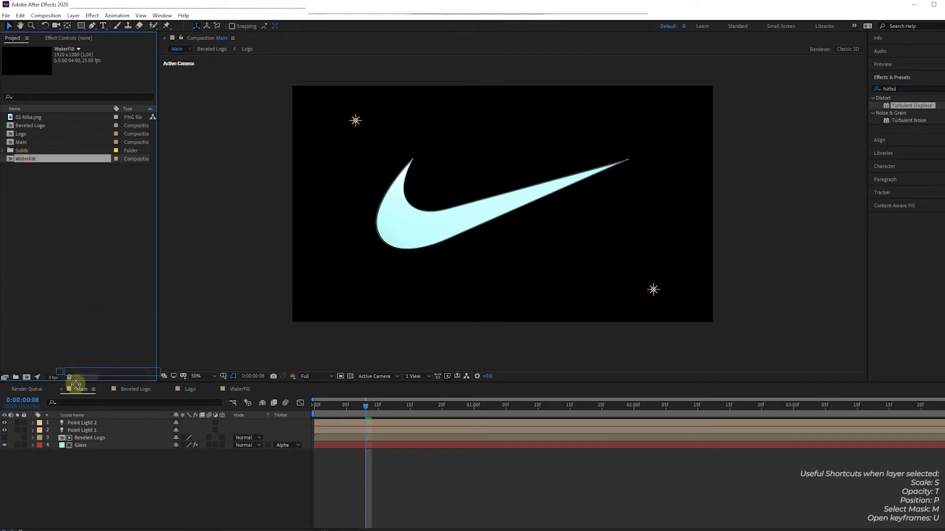
# Add the WaterFill composition as the top layer of the Main composition and preview it from the start
pyautogui.moveTo(79, 416); pyautogui.dragTo(75, 422)
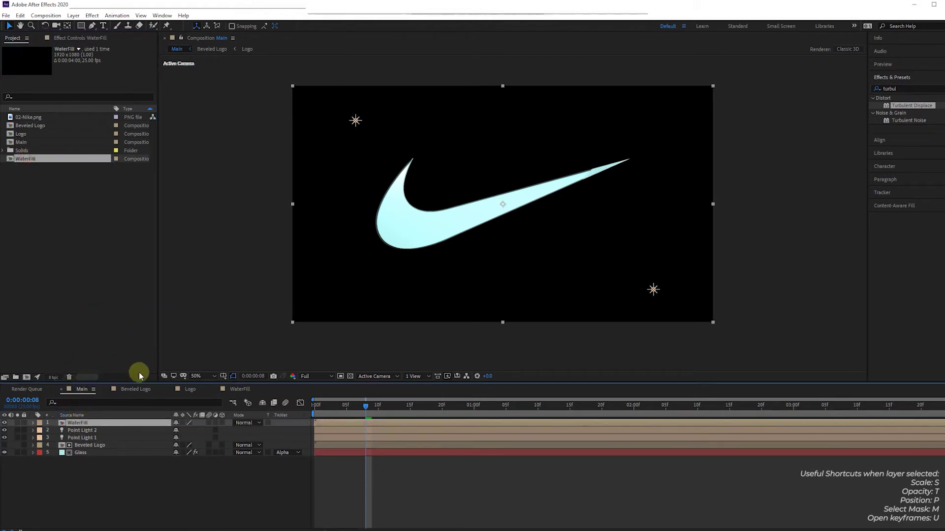
pyautogui.click(89, 424)
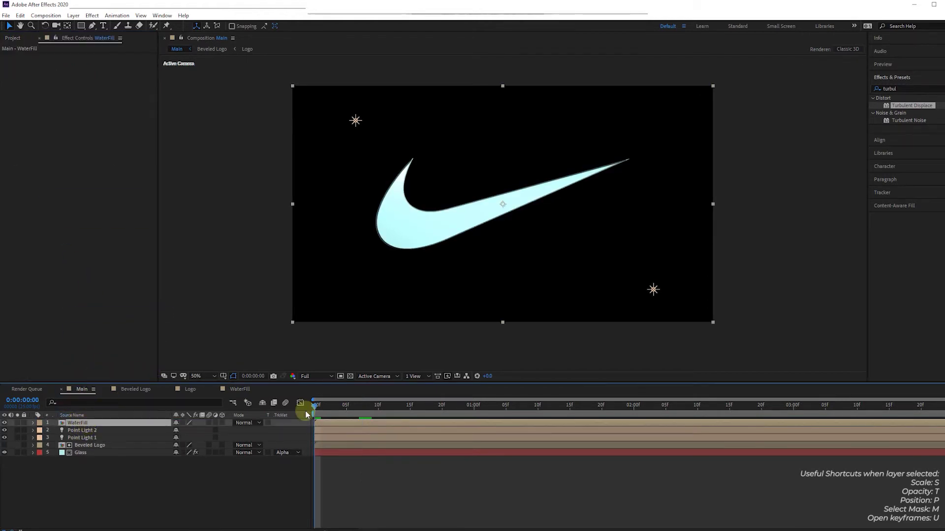
pyautogui.click(314, 405)
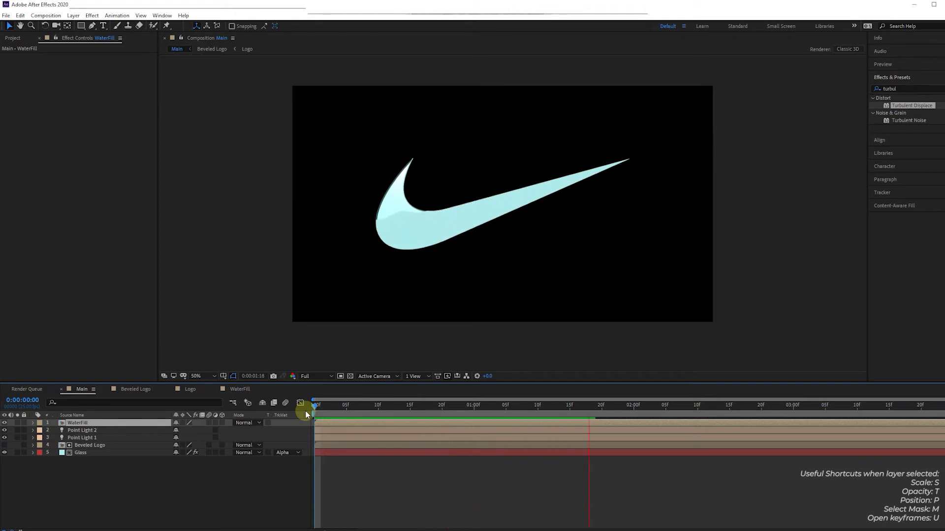
pyautogui.press('space')
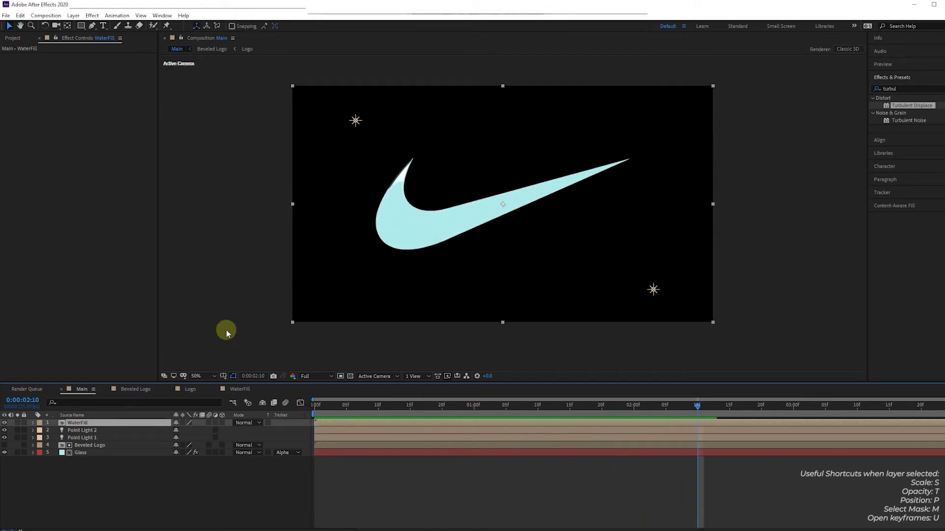
# Apply CC Glass to the WaterFill layer, set its bump map to Beveled Logo, and check several frames of the animation
pyautogui.click(905, 89)
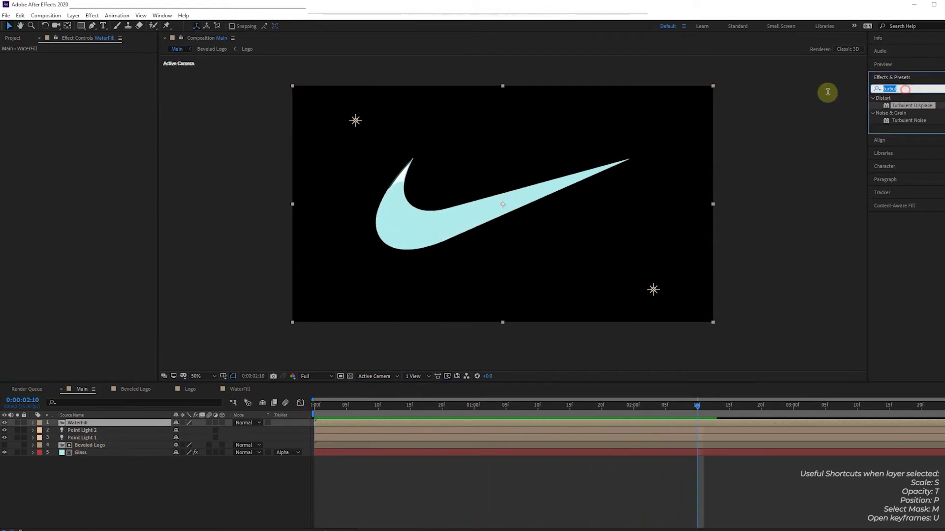
pyautogui.write('glass')
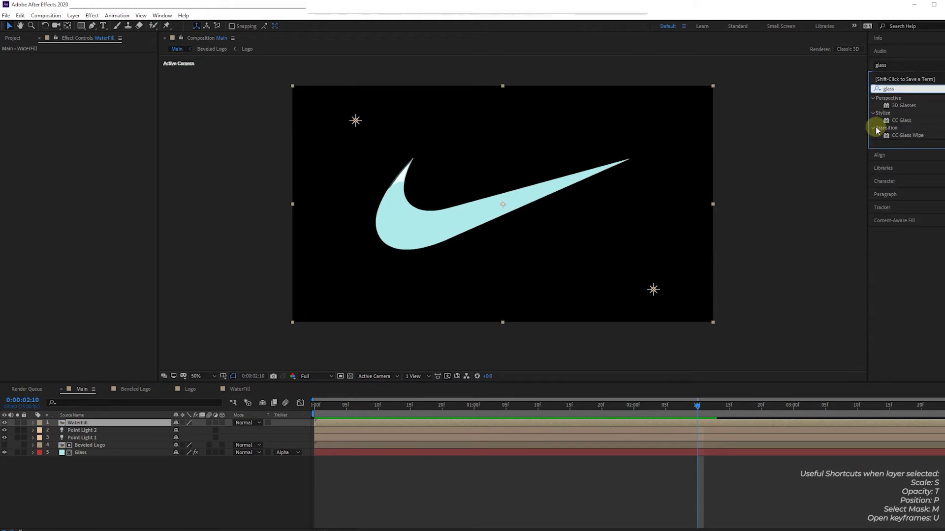
pyautogui.moveTo(899, 126); pyautogui.dragTo(100, 429)
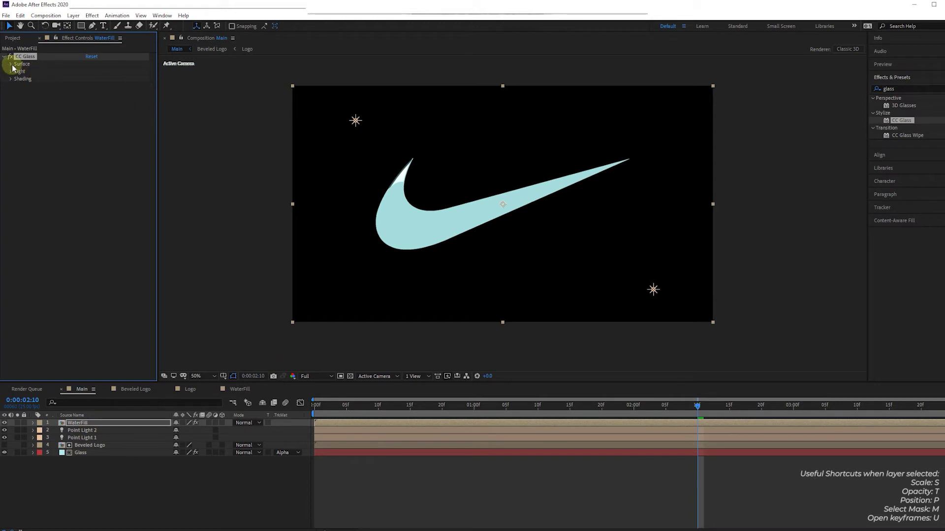
pyautogui.click(11, 64)
pyautogui.click(101, 72)
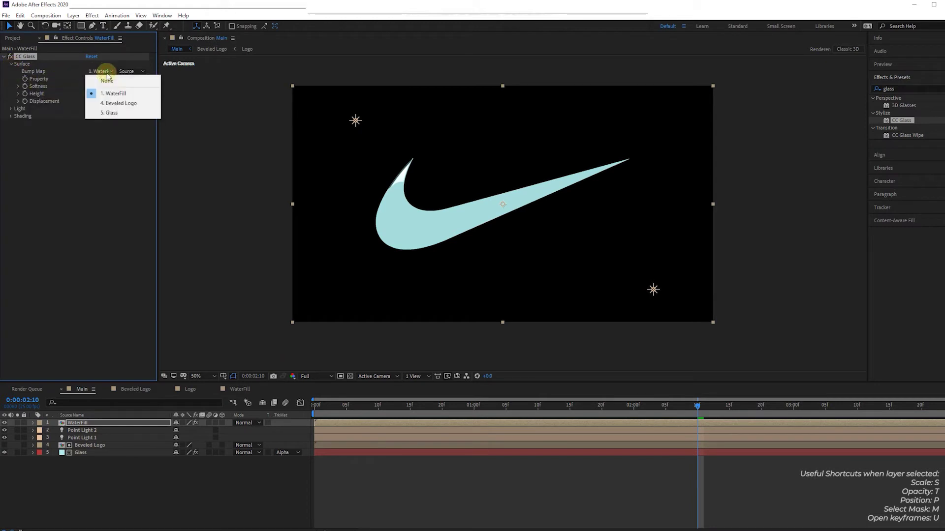
pyautogui.click(106, 103)
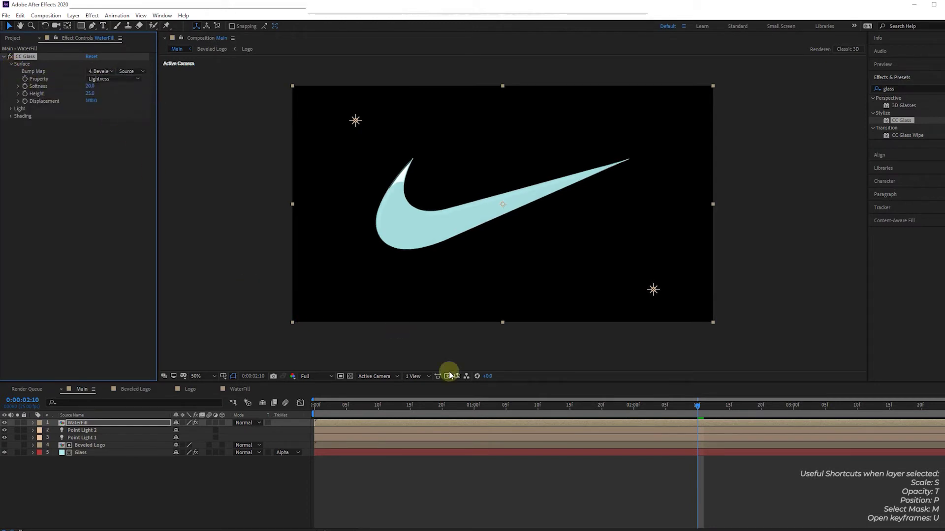
pyautogui.moveTo(320, 408); pyautogui.dragTo(461, 416)
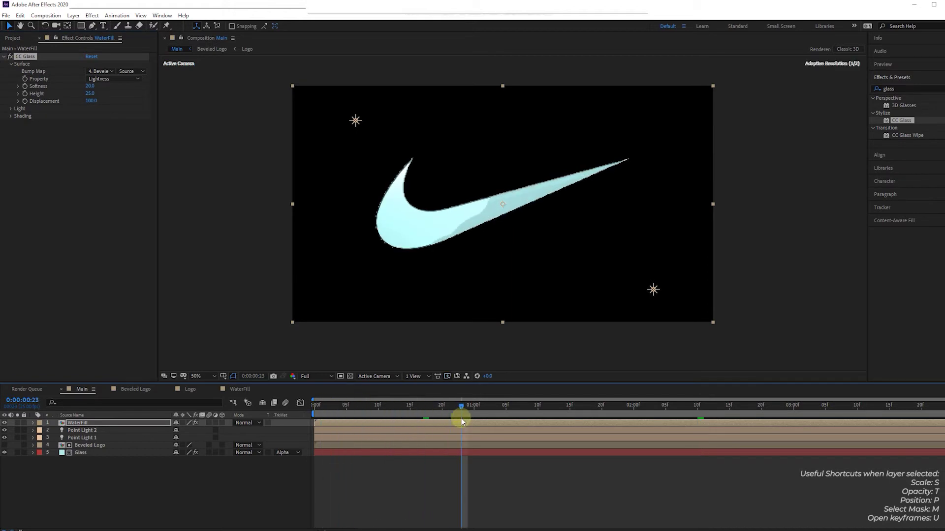
pyautogui.press('.')
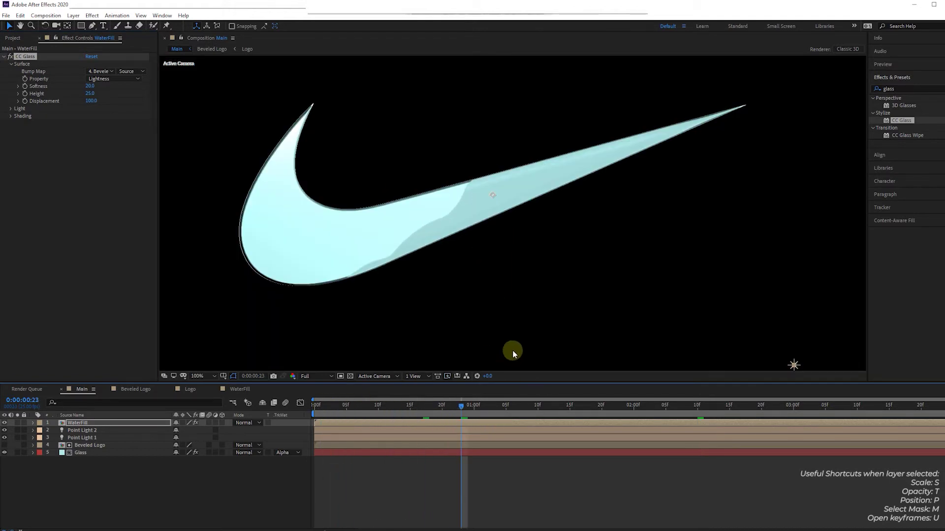
pyautogui.moveTo(482, 407); pyautogui.dragTo(545, 413)
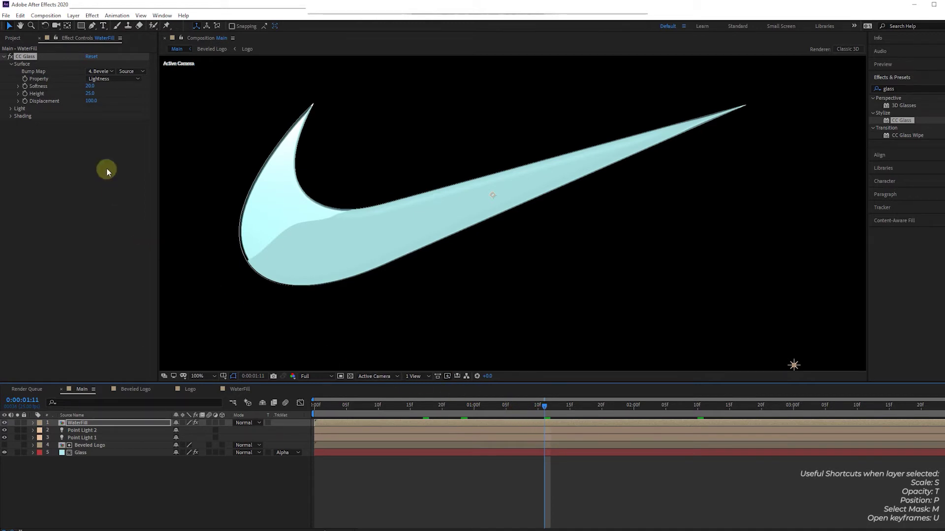
# Set the CC Glass Softness and Displacement to 0 on the WaterFill layer and scrub through the animation
pyautogui.moveTo(90, 86); pyautogui.dragTo(8, 89)
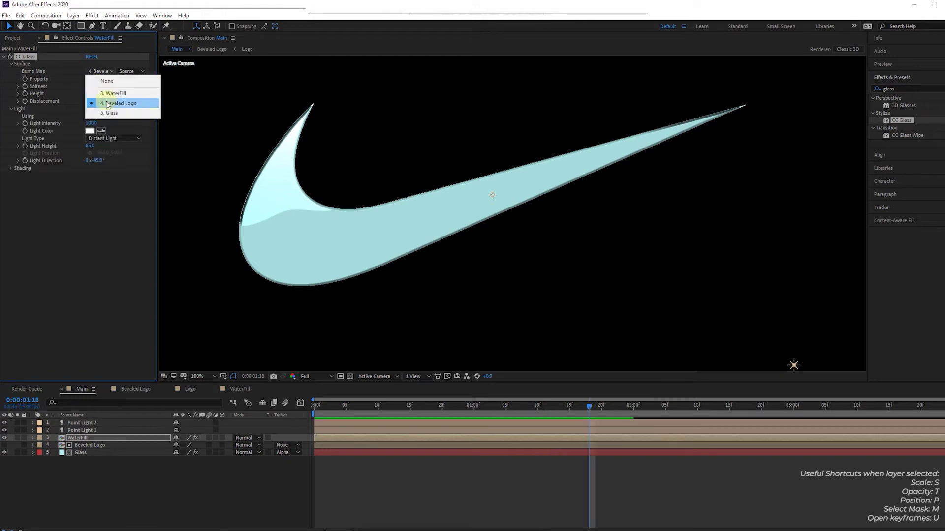
pyautogui.click(111, 213)
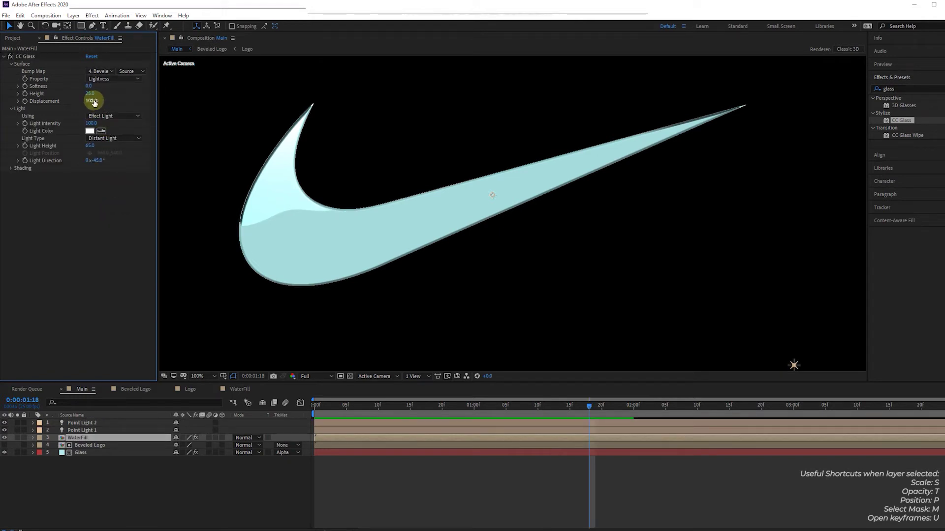
pyautogui.write('0')
pyautogui.press('Return')
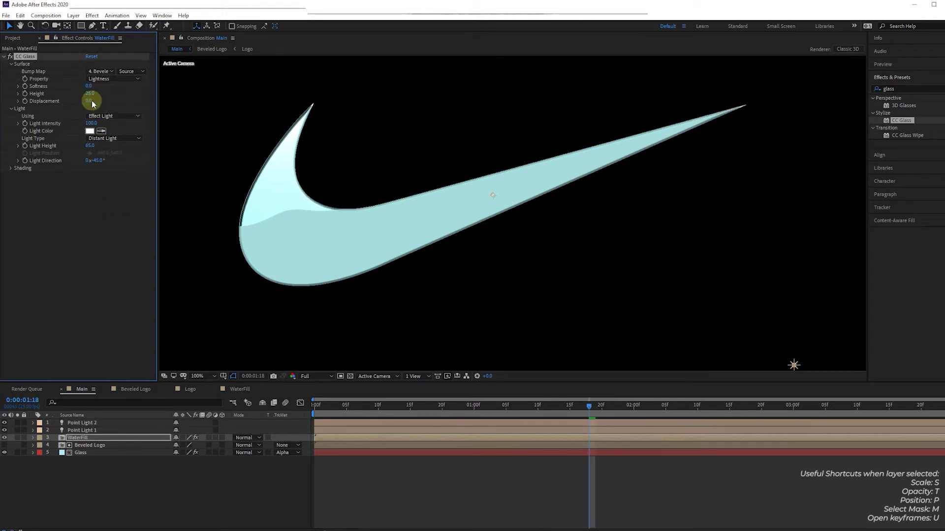
pyautogui.moveTo(580, 406); pyautogui.dragTo(471, 427)
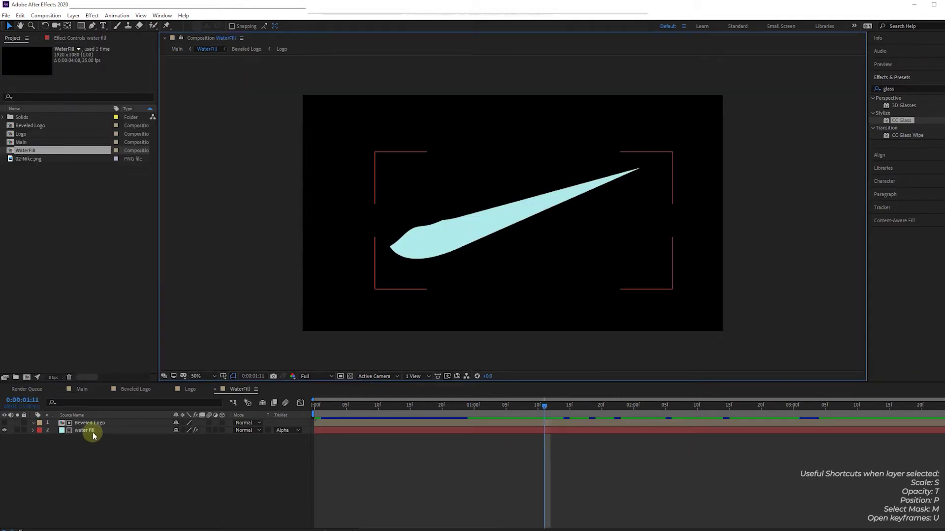
# Add an Inner Glow layer style to the water fill layer in the WaterFill composition and make its color black
pyautogui.rightClick(93, 433)
pyautogui.moveTo(141, 308)
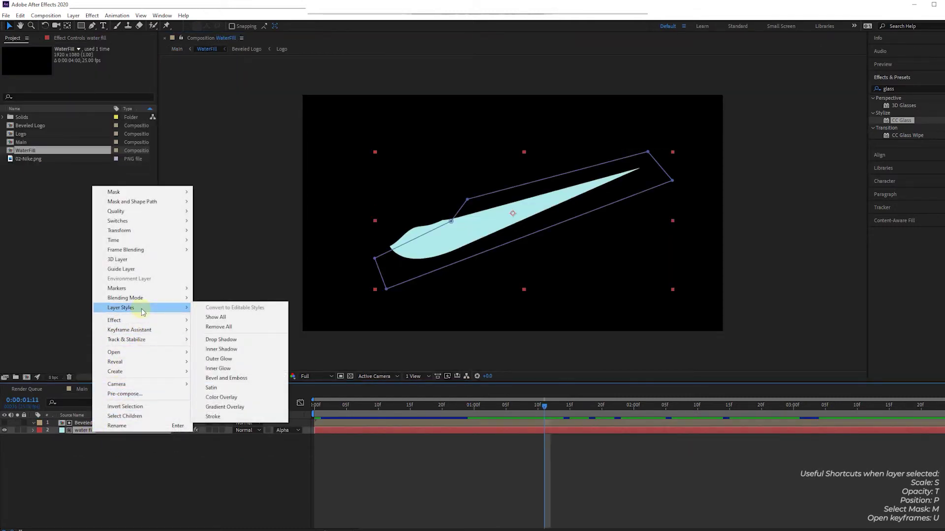
pyautogui.click(233, 368)
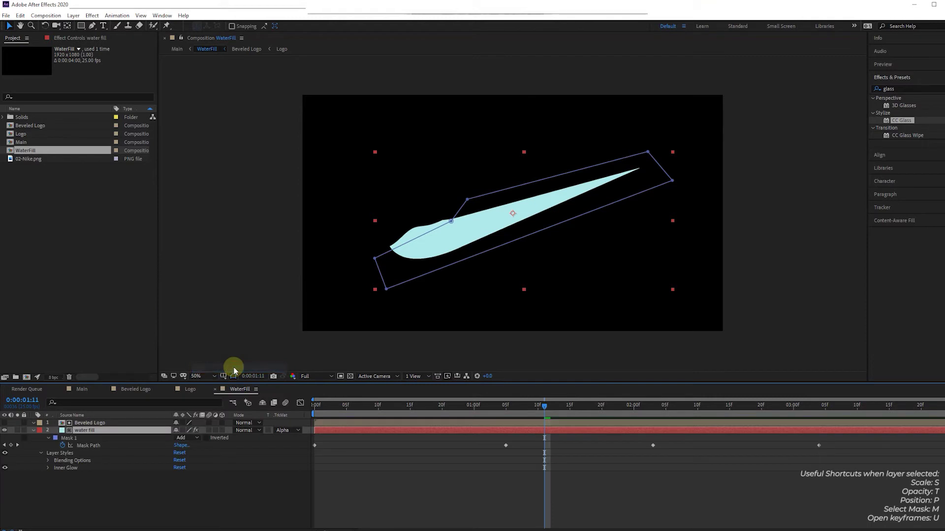
pyautogui.click(48, 468)
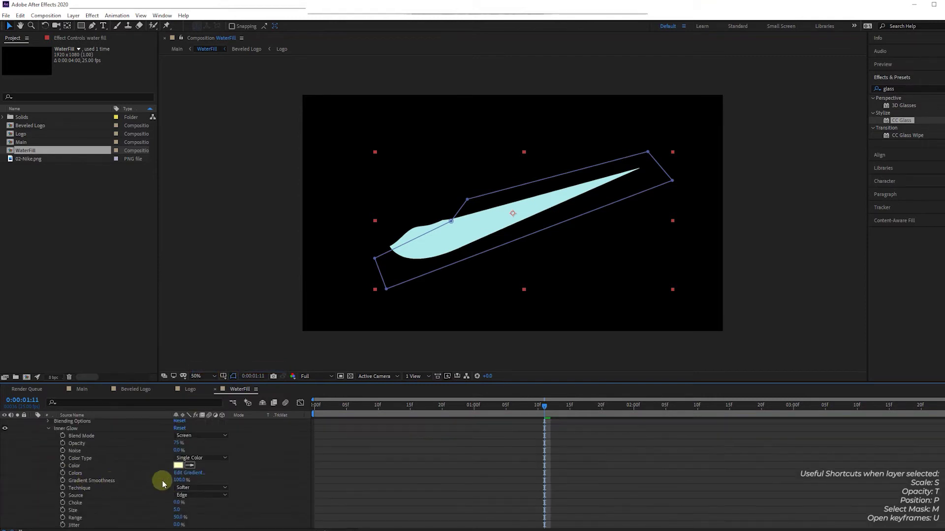
pyautogui.click(184, 465)
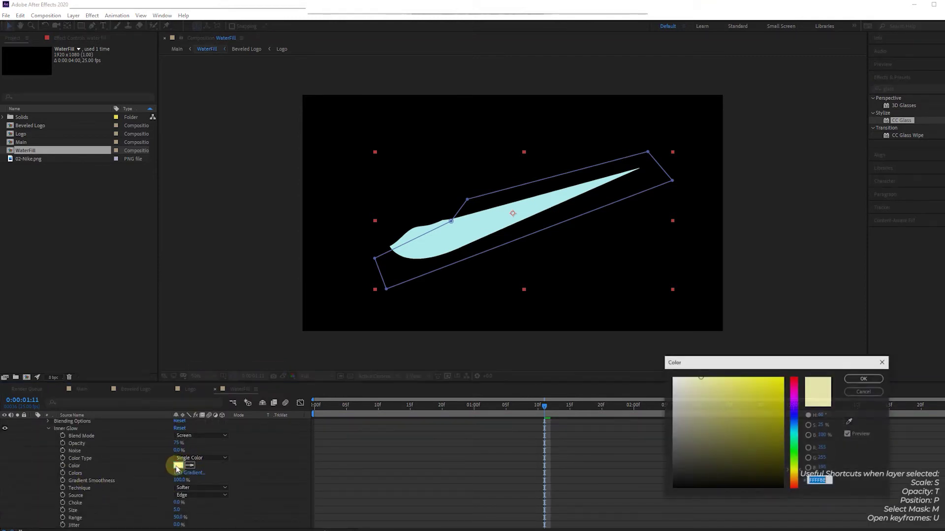
pyautogui.moveTo(748, 415); pyautogui.dragTo(660, 483)
pyautogui.click(862, 379)
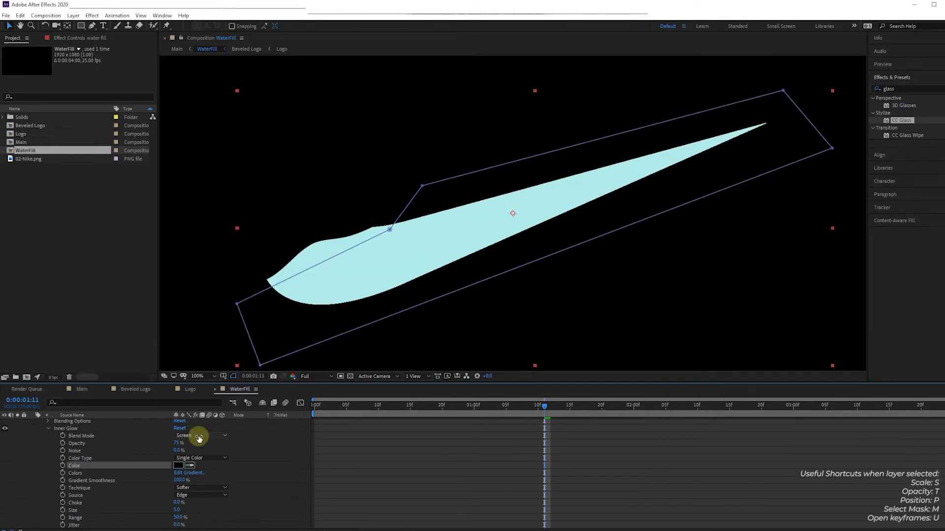
# Set the Inner Glow blend mode to Multiply, check it in the Main composition, and show WaterFill on a transparency grid
pyautogui.click(200, 436)
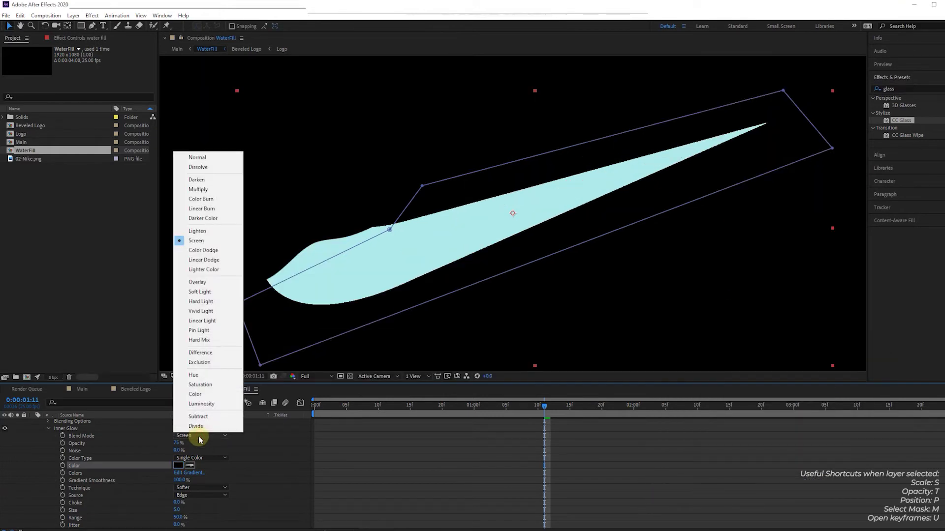
pyautogui.click(228, 190)
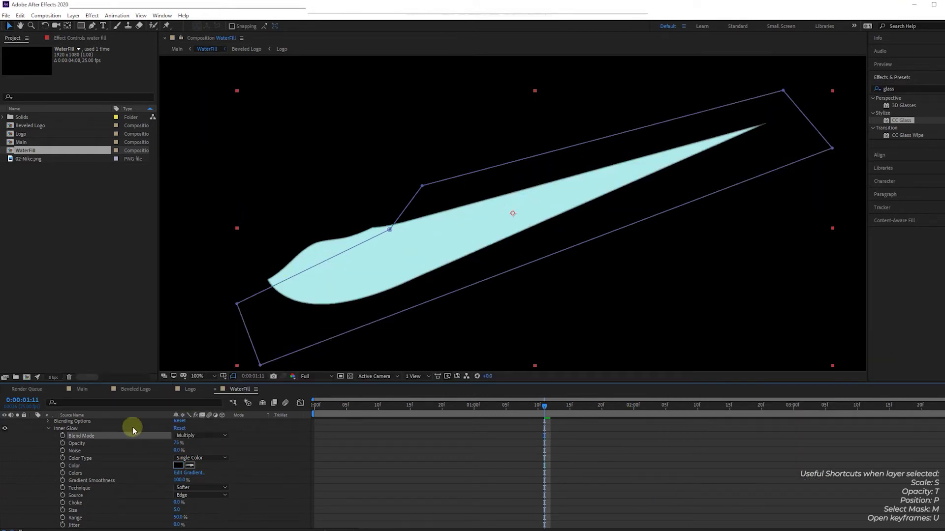
pyautogui.click(82, 390)
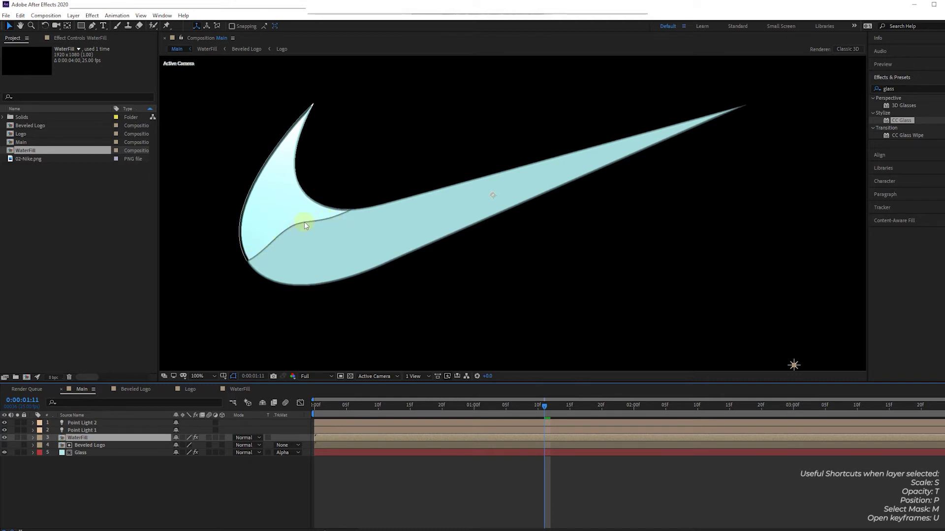
pyautogui.click(220, 391)
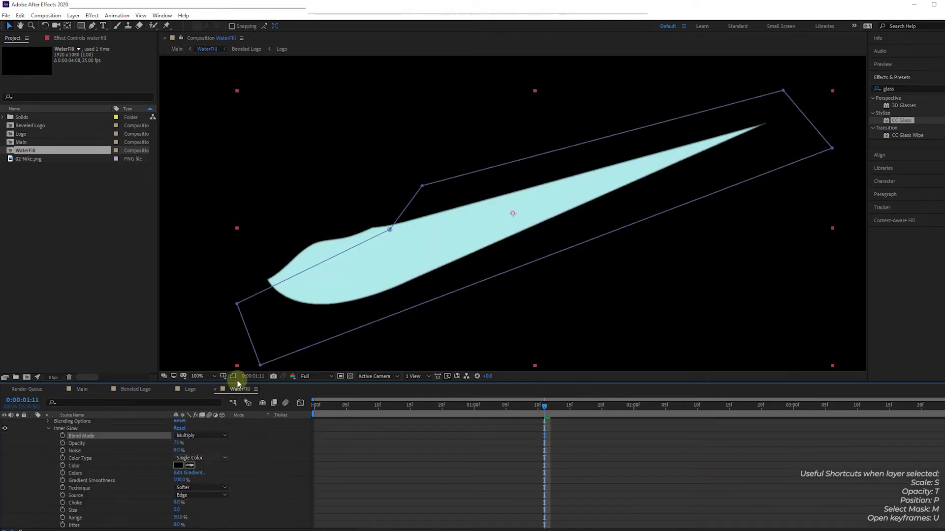
pyautogui.click(350, 377)
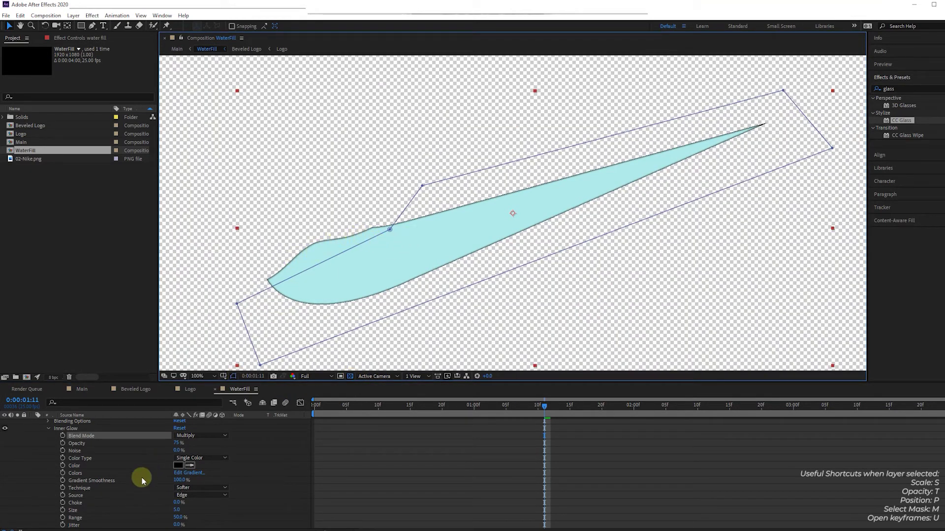
# Raise the Inner Glow opacity to 100%, increase its size, and check the result in the Main composition
pyautogui.moveTo(180, 442); pyautogui.dragTo(241, 440)
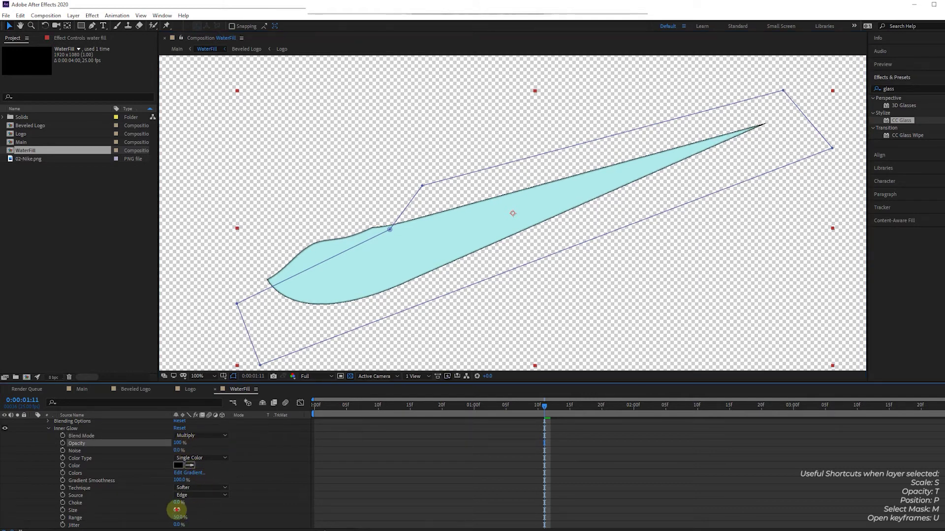
pyautogui.moveTo(177, 510); pyautogui.dragTo(177, 511)
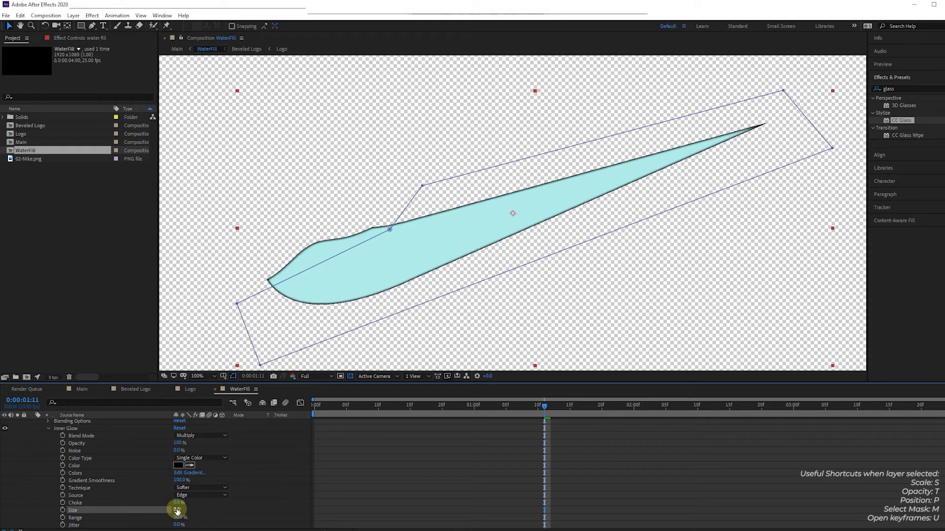
pyautogui.click(82, 389)
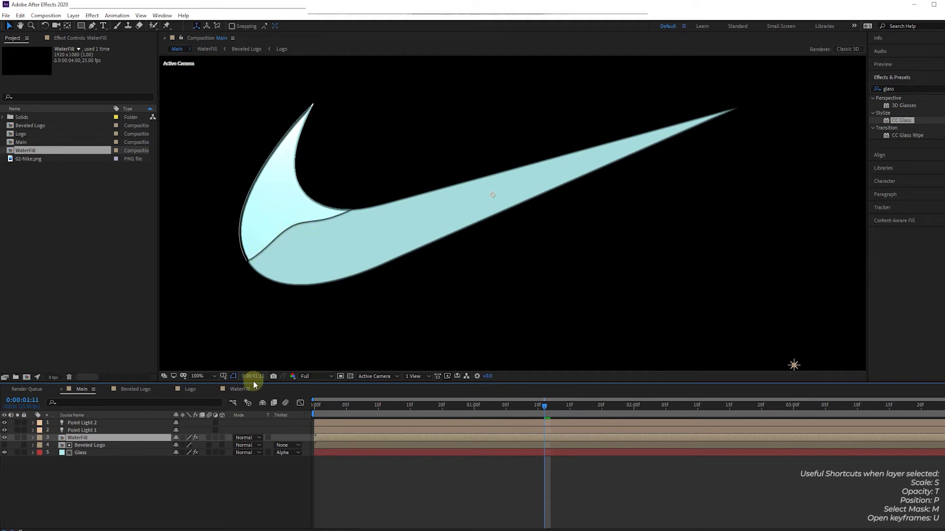
# Set the water fill's Inner Glow size to 5.5 and review the outlined water in the Main composition
pyautogui.click(240, 390)
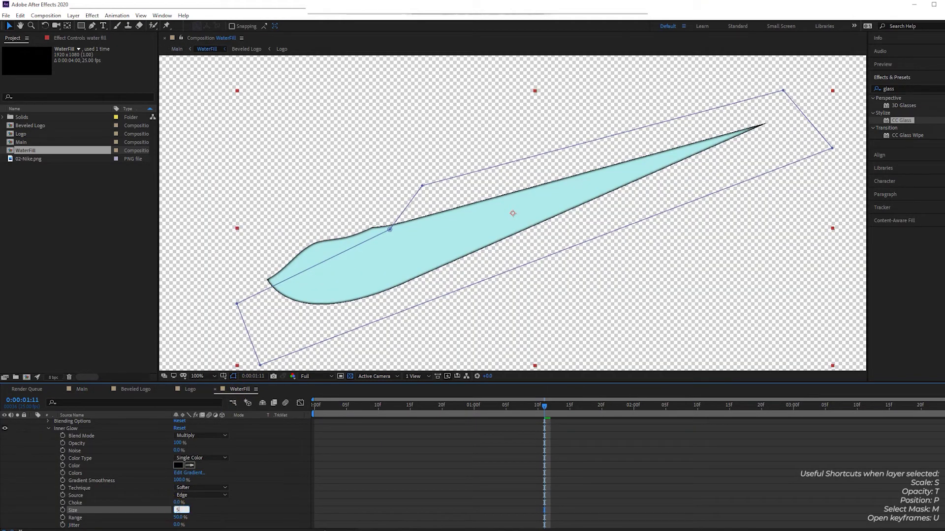
pyautogui.press('Return')
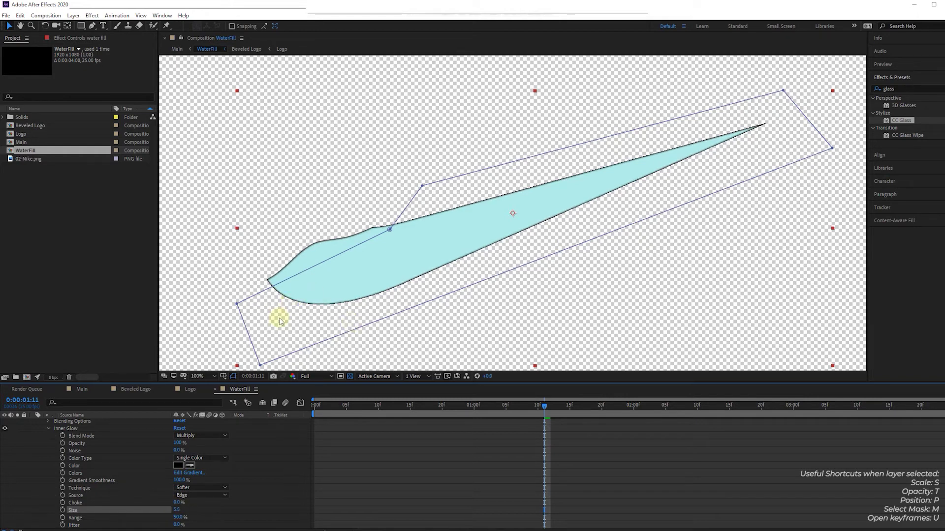
pyautogui.click(441, 244)
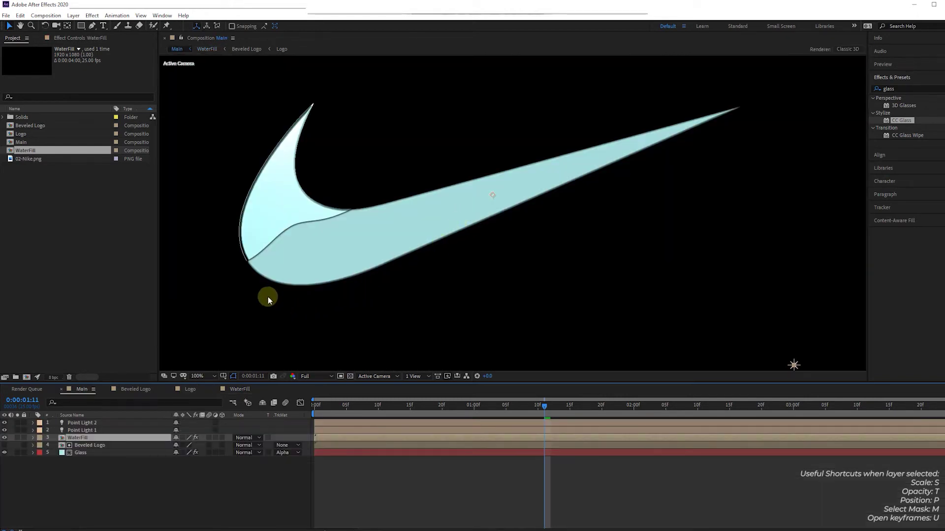
pyautogui.press(',')
pyautogui.moveTo(478, 417); pyautogui.dragTo(512, 420)
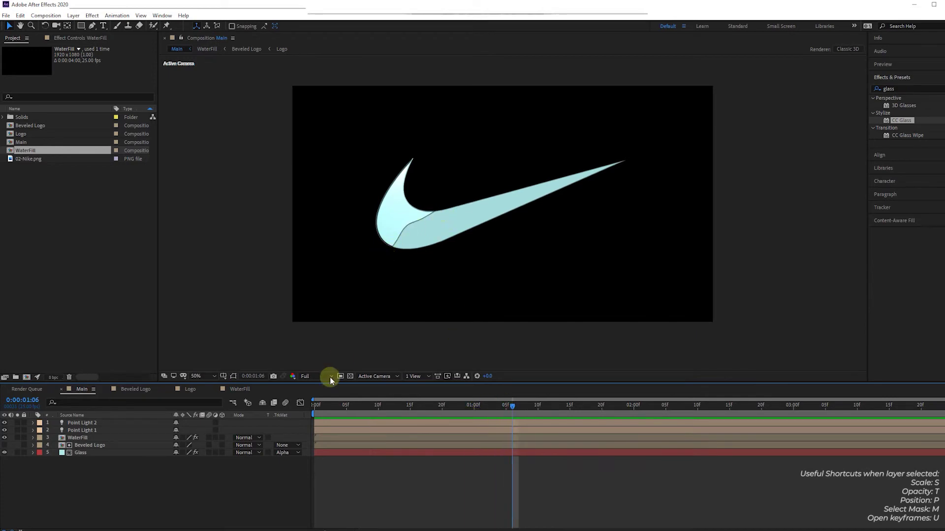
# Reshape the water fill's Mask Path at 0:00:02:03 by moving its inner-curve vertex up and to the left, and review the motion
pyautogui.click(240, 389)
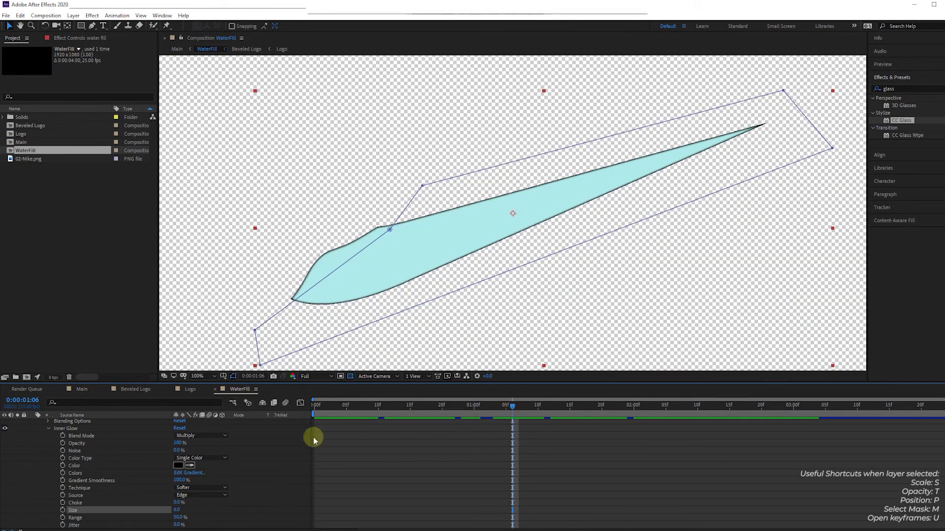
pyautogui.click(48, 429)
pyautogui.click(81, 445)
pyautogui.moveTo(483, 408); pyautogui.dragTo(653, 427)
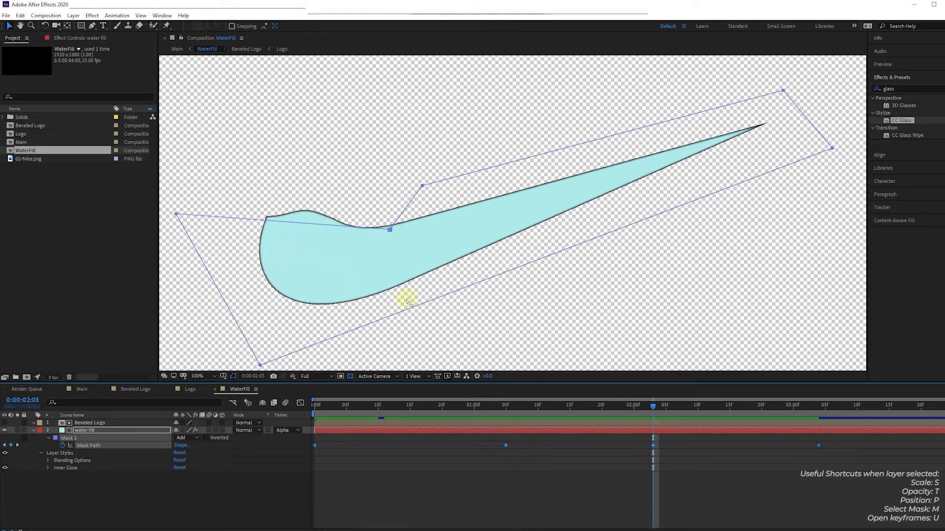
pyautogui.moveTo(390, 233); pyautogui.dragTo(366, 217)
pyautogui.moveTo(497, 403); pyautogui.dragTo(553, 407)
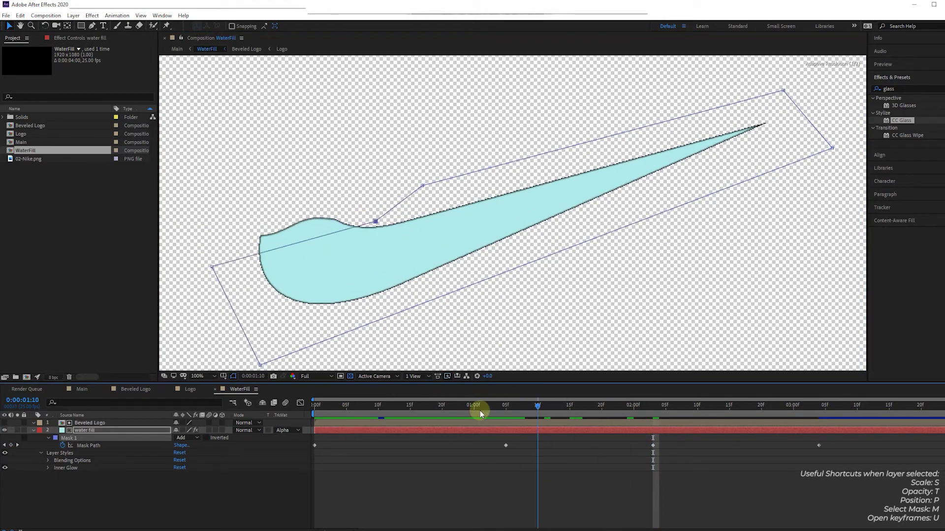
# Create a 1920 × 1080 px cyan solid named Turbulence in the Main composition
pyautogui.click(74, 15)
pyautogui.moveTo(183, 27)
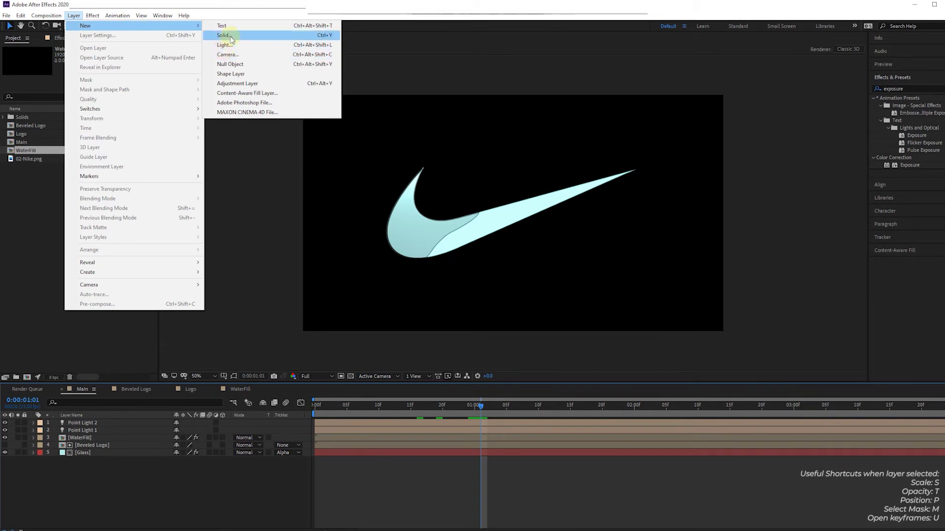
pyautogui.click(231, 38)
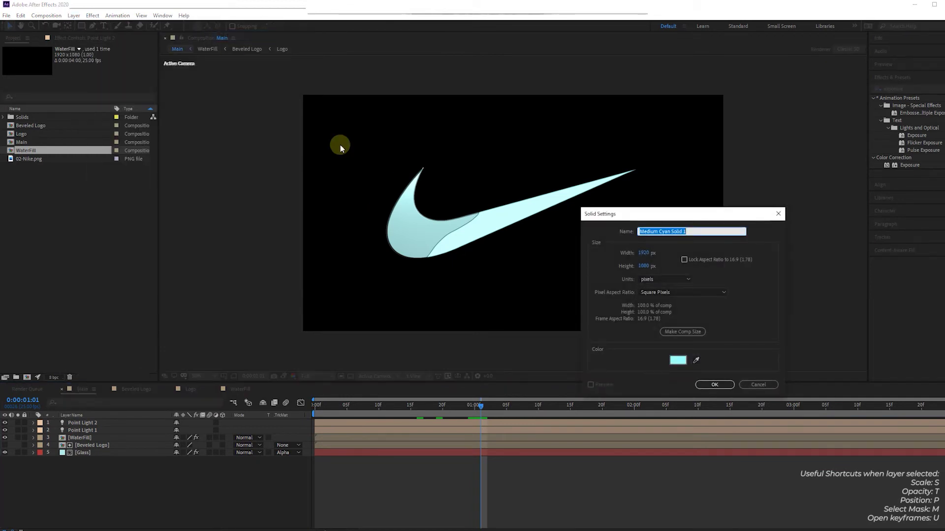
pyautogui.write('Turbulence')
pyautogui.press('Return')
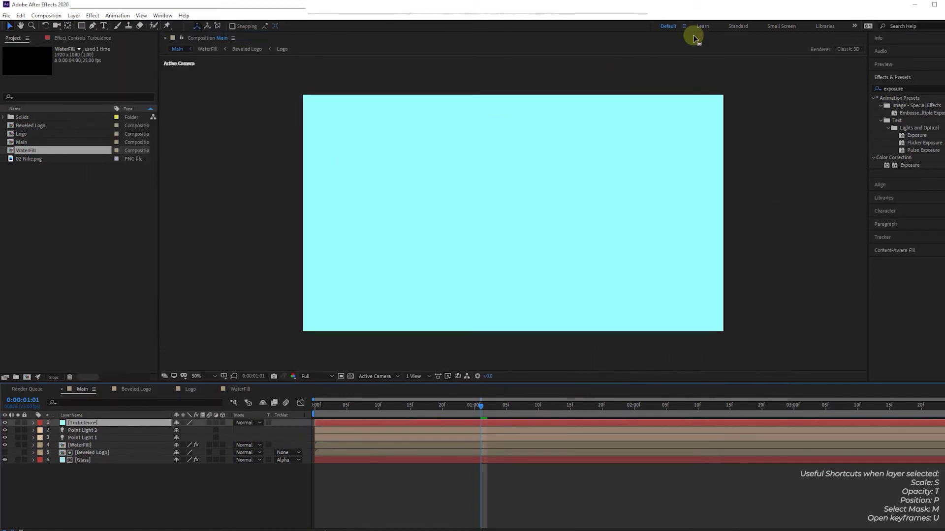
# Apply Turbulent Noise to the Turbulence layer with the Turbulent Smooth fractal type and a contrast of 1300
pyautogui.click(905, 88)
pyautogui.write('turbul')
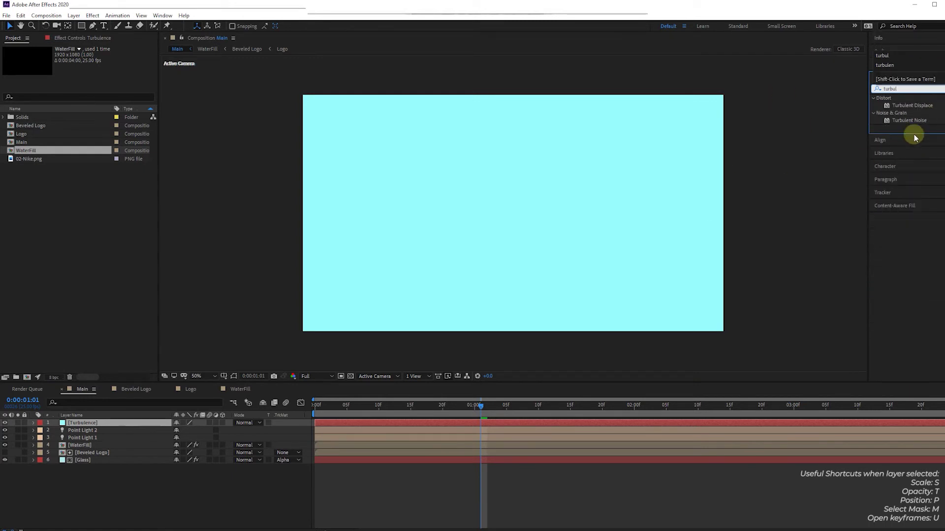
pyautogui.moveTo(910, 120); pyautogui.dragTo(93, 428)
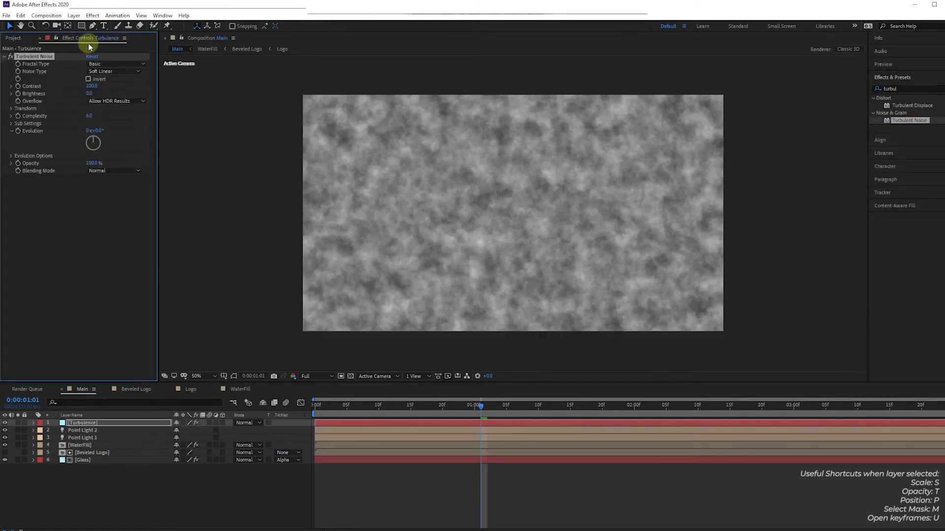
pyautogui.click(109, 64)
pyautogui.click(122, 86)
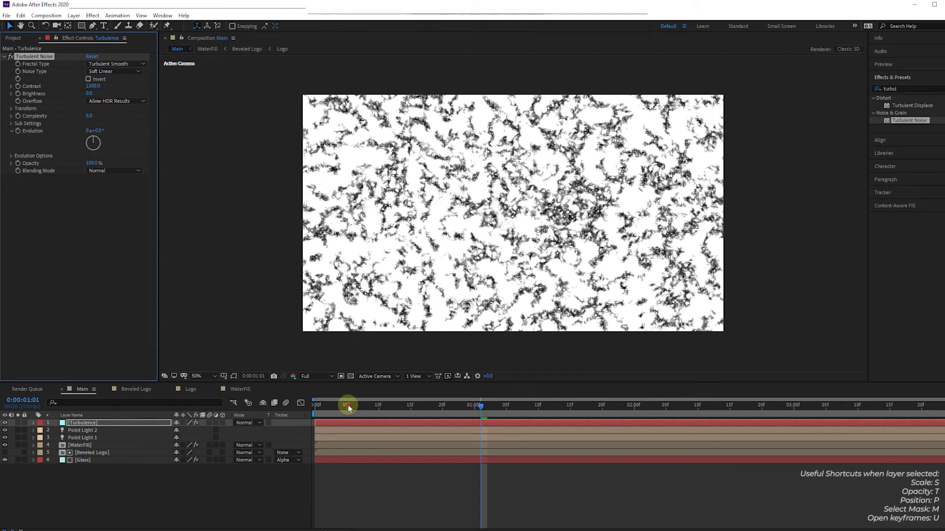
# Keyframe the Turbulent Noise Evolution from 0 at the composition start to 4 revolutions at 0:00:03:24, and preview the motion
pyautogui.click(274, 403)
pyautogui.press('Home')
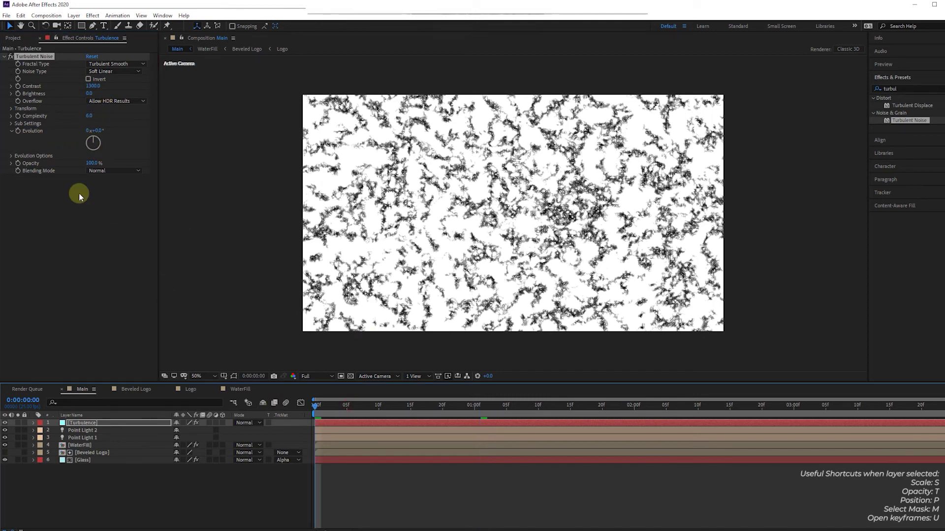
pyautogui.click(18, 131)
pyautogui.moveTo(394, 406); pyautogui.dragTo(933, 411)
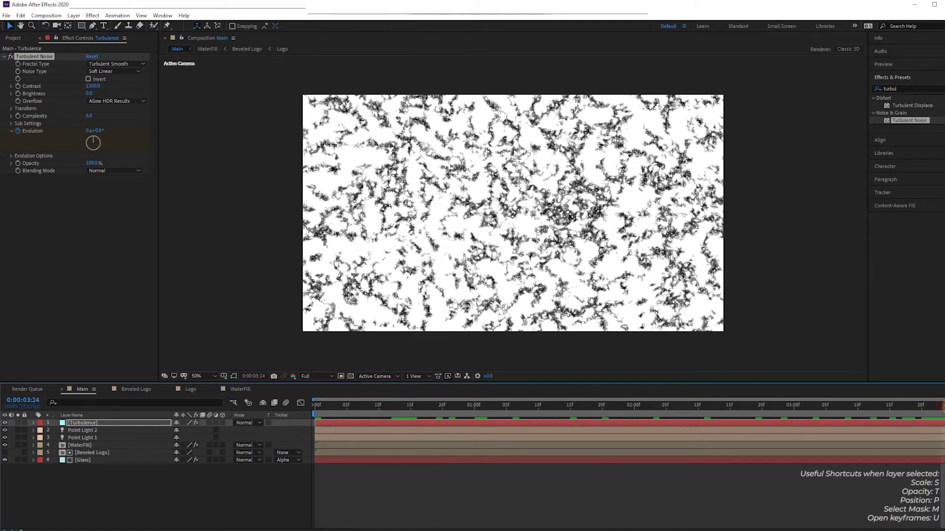
pyautogui.click(89, 131)
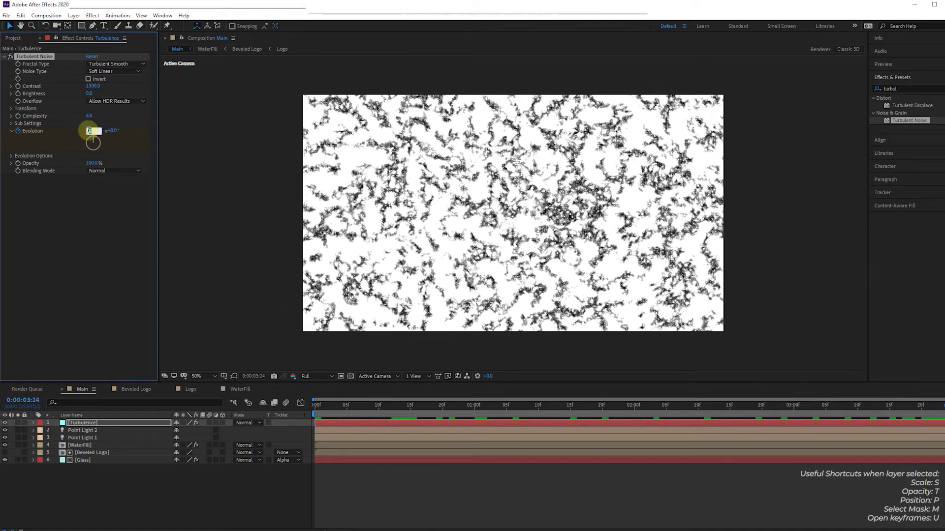
pyautogui.write('4')
pyautogui.press('Return')
pyautogui.press('Home')
pyautogui.press('space')
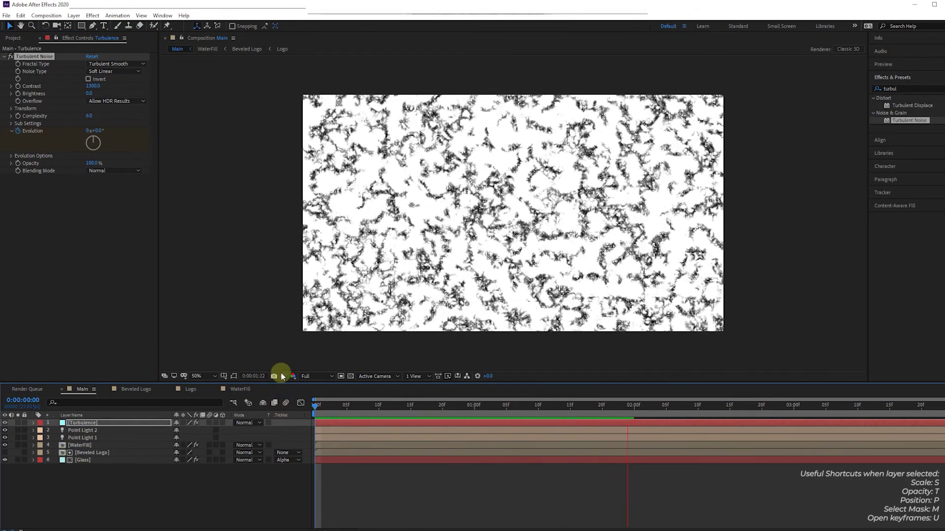
pyautogui.press('space')
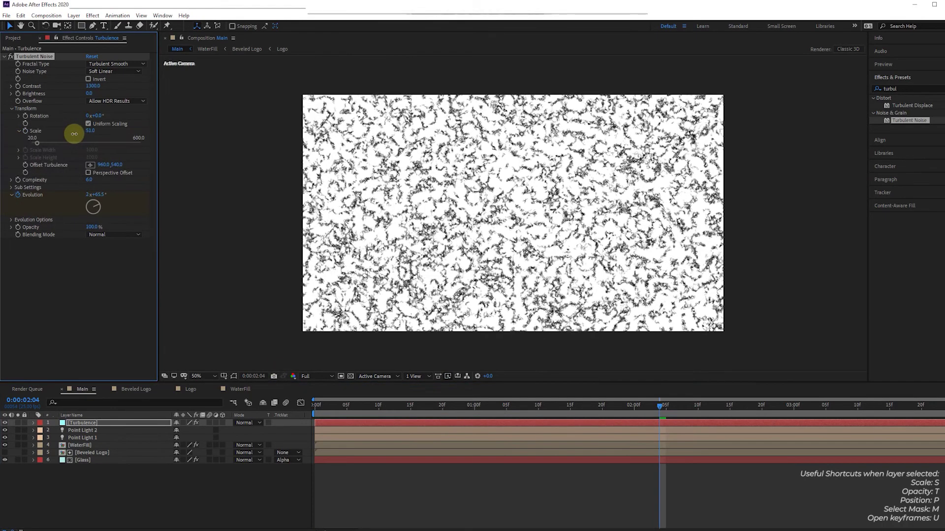
# Reduce the Turbulent Noise scale to 21 and preview the finer pattern
pyautogui.moveTo(73, 134)
pyautogui.mouseDown()
pyautogui.moveTo(55, 134)
pyautogui.moveTo(62, 134)
pyautogui.mouseUp()
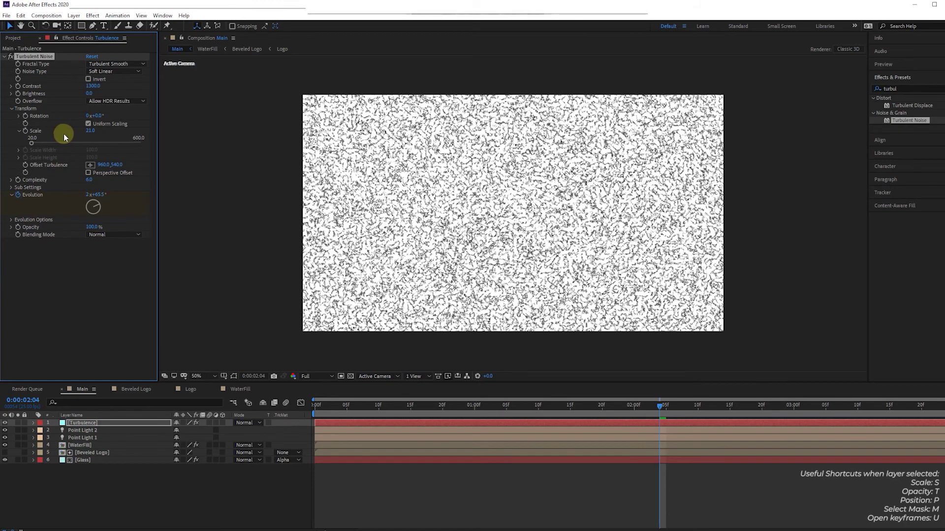
pyautogui.moveTo(543, 406); pyautogui.dragTo(489, 406)
pyautogui.press('space')
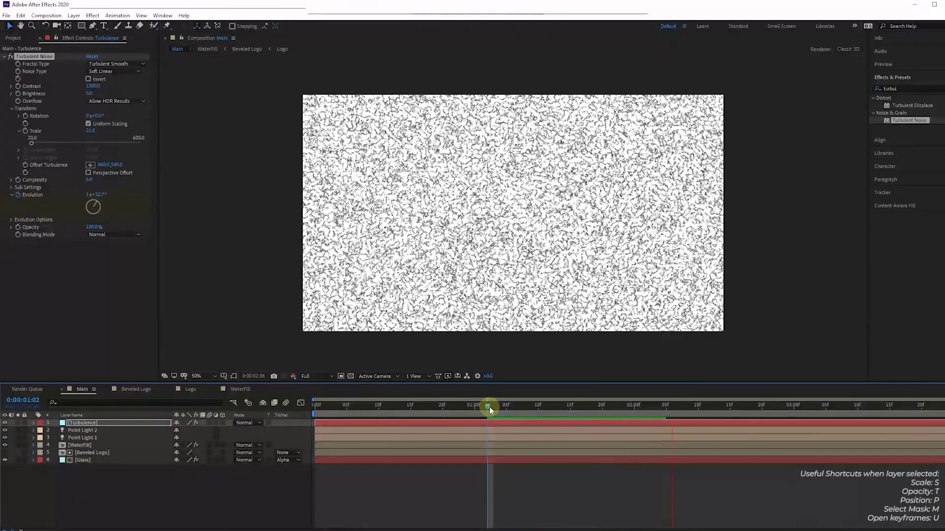
pyautogui.click(14, 121)
pyautogui.click(11, 109)
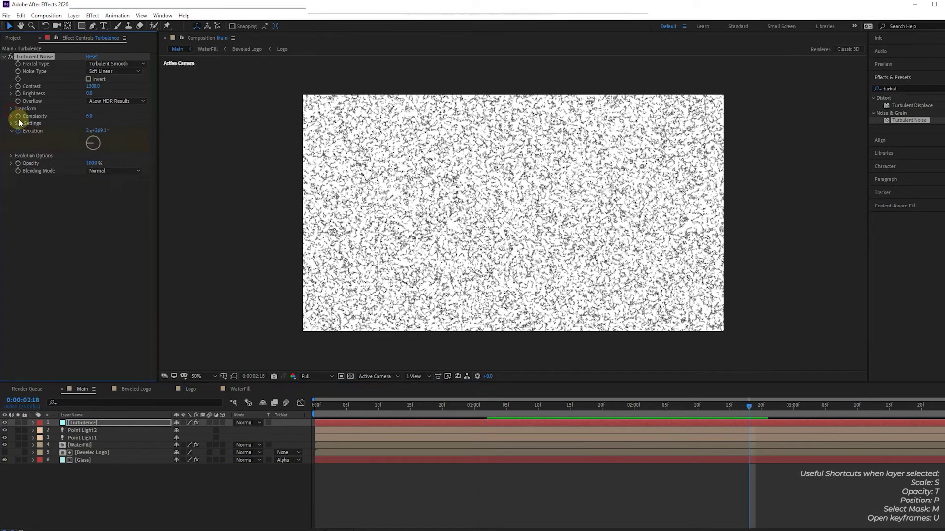
pyautogui.click(123, 226)
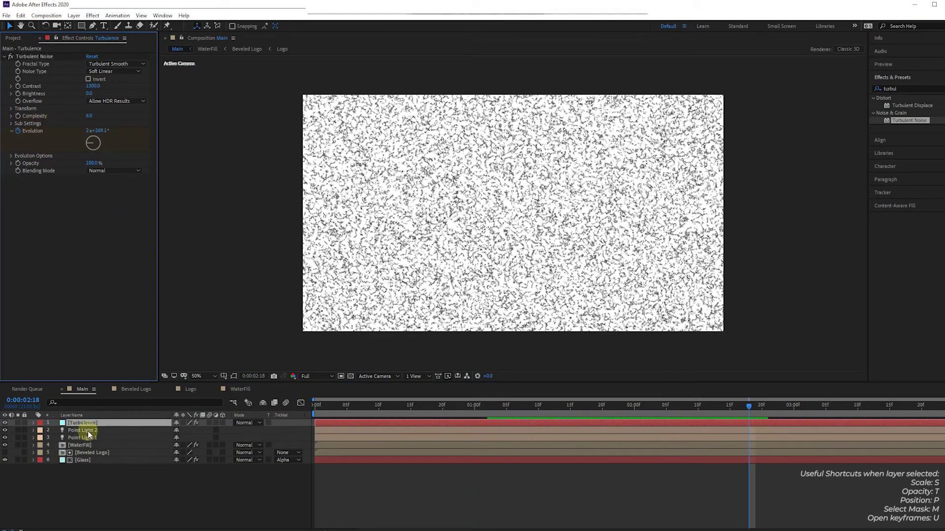
# Move the Turbulence layer directly above WaterFill, and place a duplicate of WaterFill above it named water ripples
pyautogui.moveTo(87, 435); pyautogui.dragTo(87, 441)
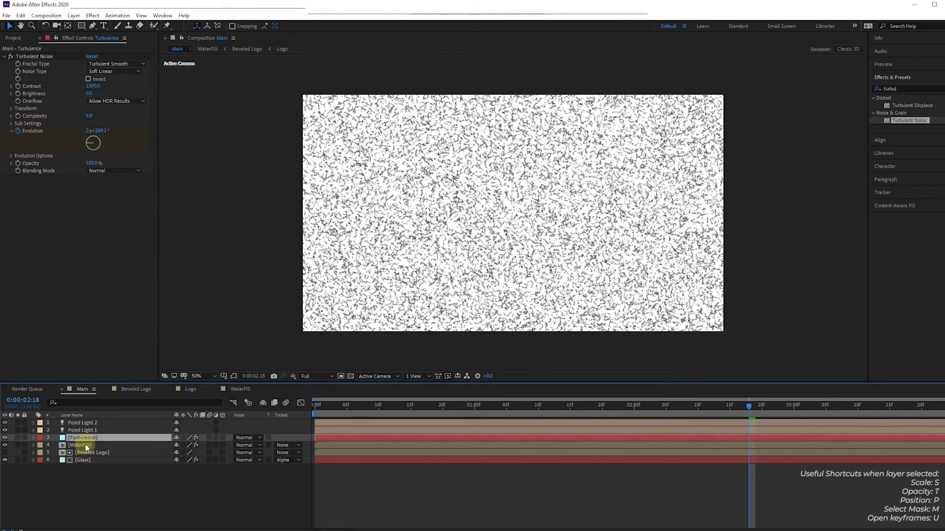
pyautogui.click(87, 447)
pyautogui.hotkey('ctrl', 'd')
pyautogui.moveTo(88, 444); pyautogui.dragTo(87, 435)
pyautogui.rightClick(88, 437)
pyautogui.click(93, 434)
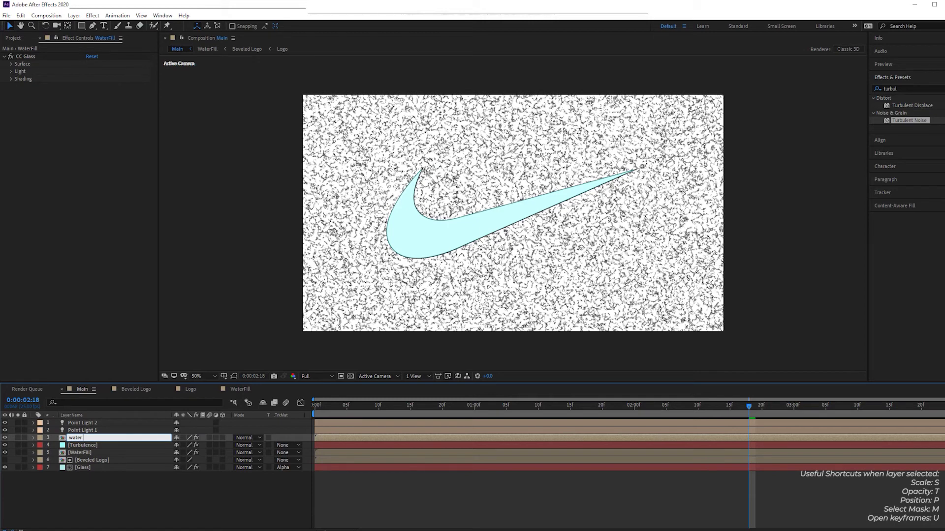
pyautogui.write('water ripples')
pyautogui.press('Return')
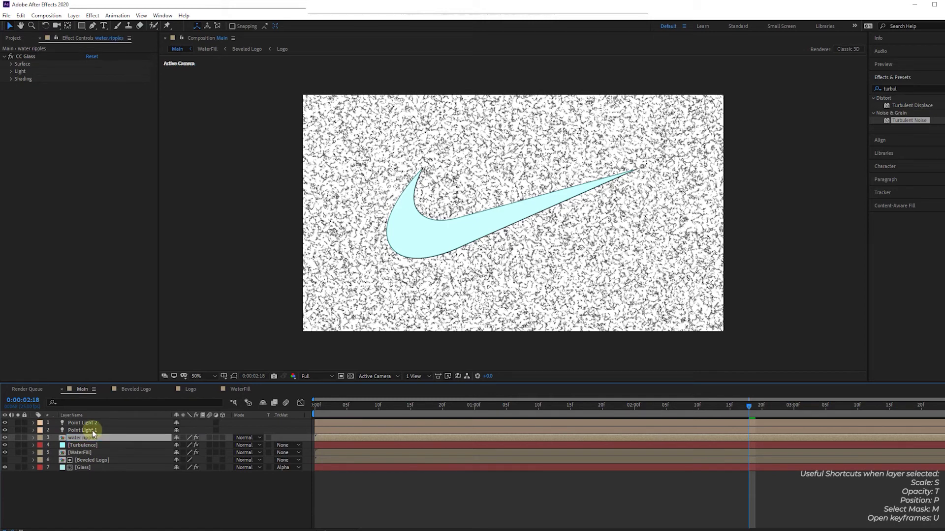
# Set the water ripples layer's CC Glass lighting to use AE Lights
pyautogui.click(10, 64)
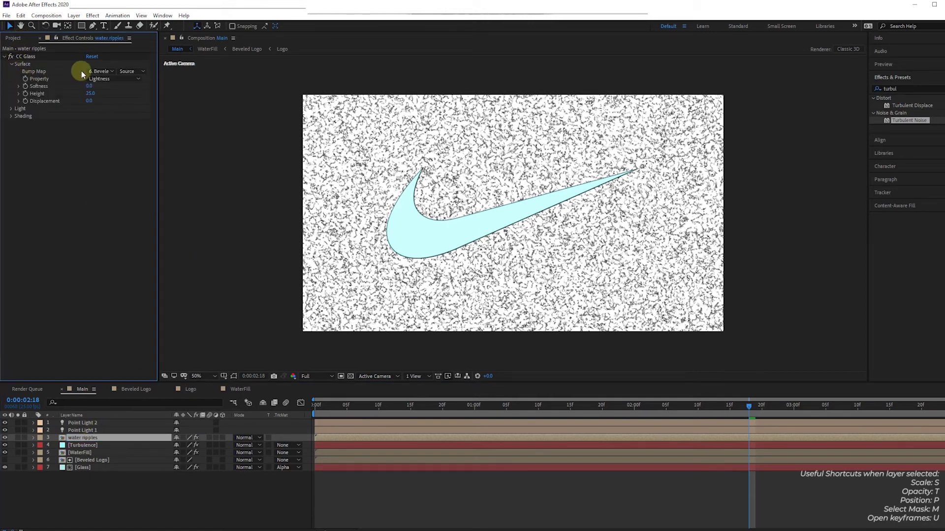
pyautogui.click(11, 117)
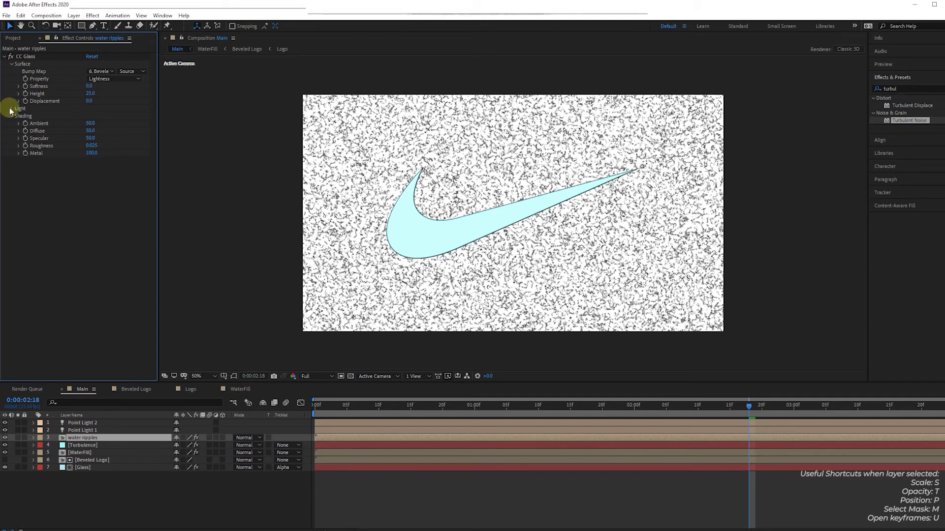
pyautogui.click(11, 109)
pyautogui.click(113, 116)
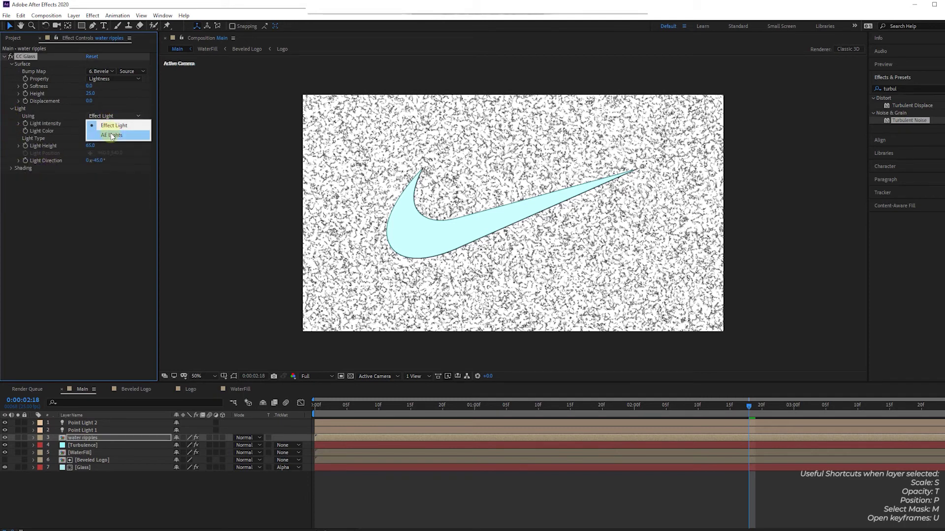
pyautogui.click(112, 135)
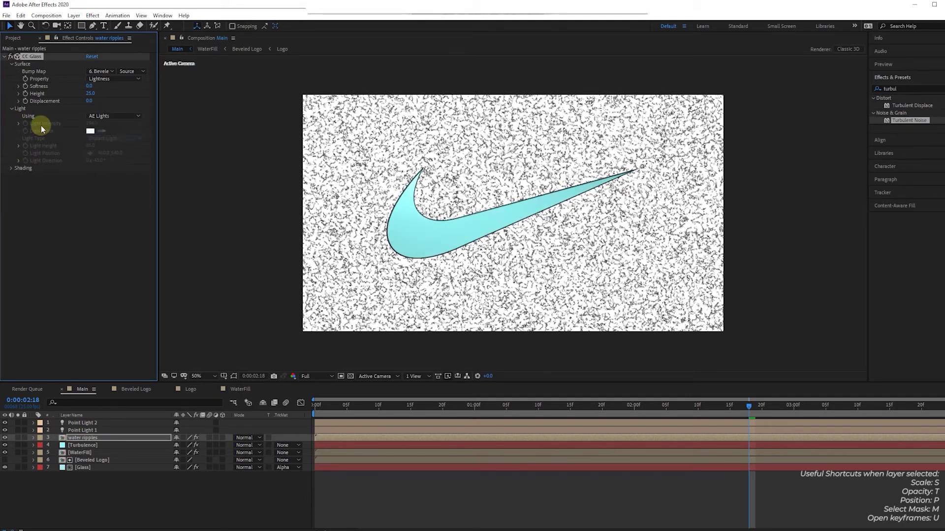
pyautogui.click(12, 110)
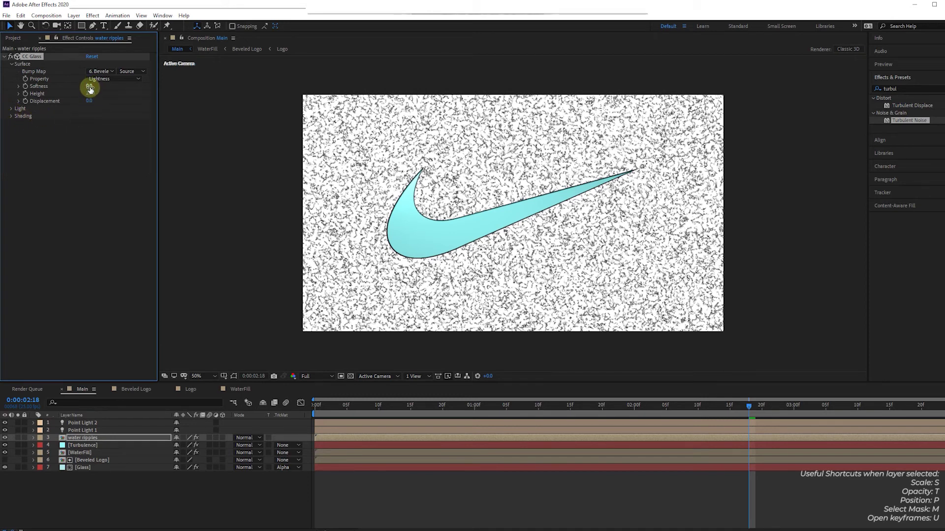
# Set the water ripples layer's CC Glass bump map to Turbulence, including its effects and masks
pyautogui.click(101, 71)
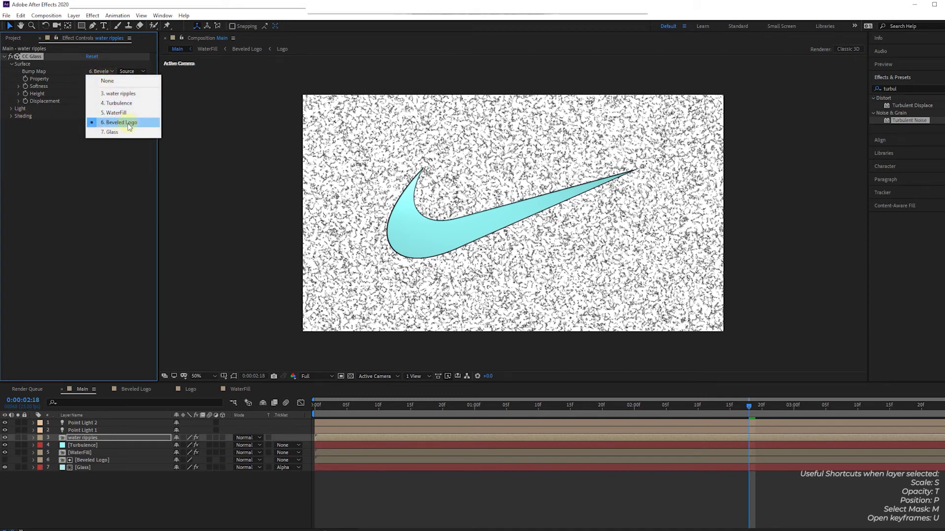
pyautogui.click(128, 105)
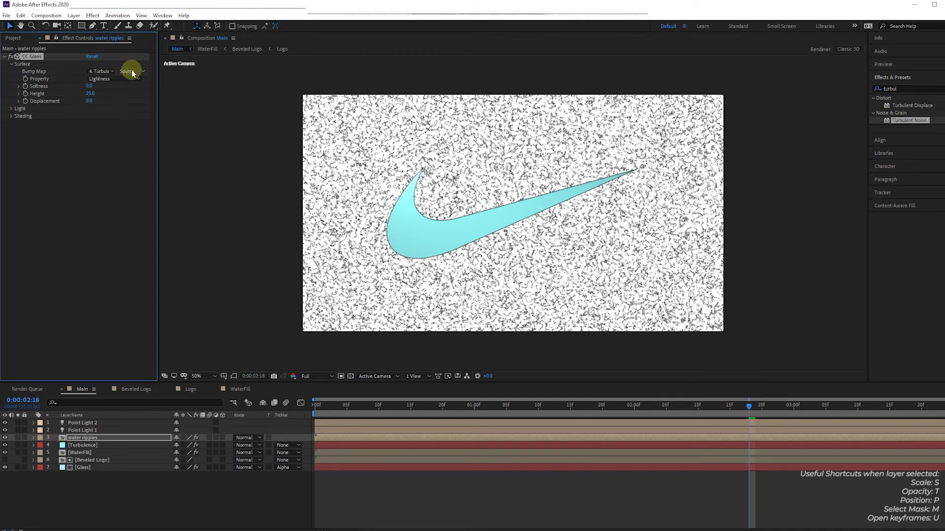
pyautogui.click(6, 438)
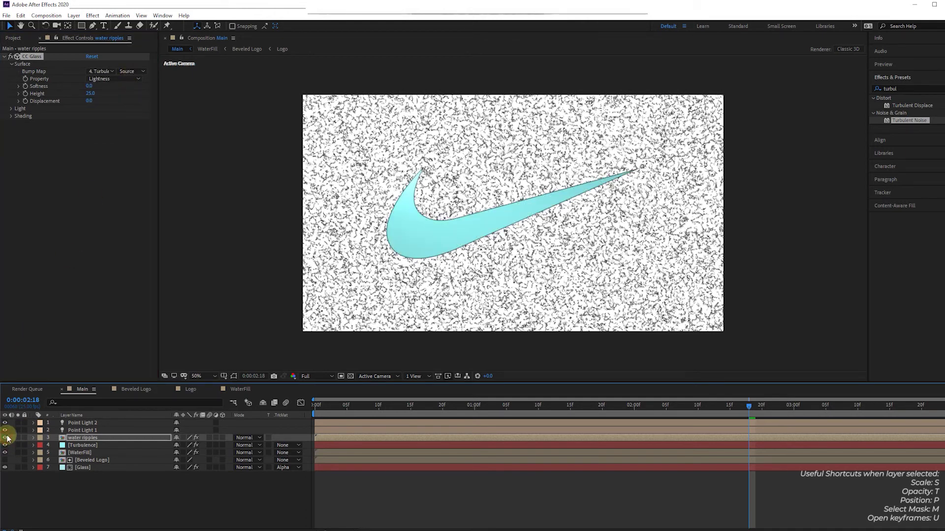
pyautogui.click(129, 71)
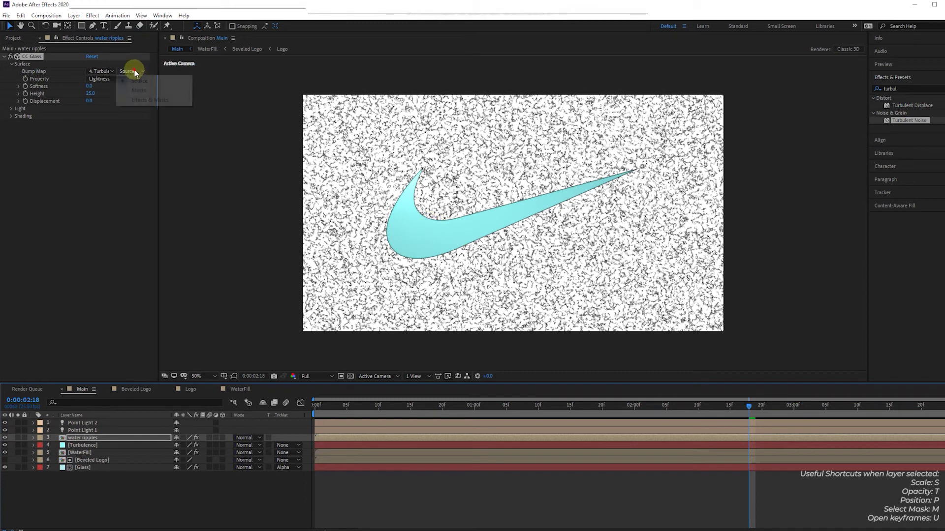
pyautogui.click(138, 100)
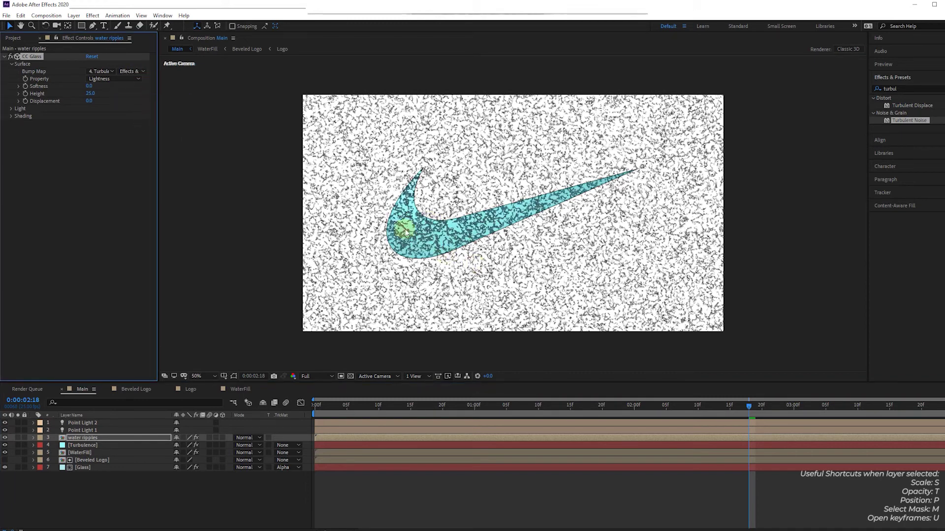
# Hide the Turbulence layer and preview the rippled water filling the logo
pyautogui.click(5, 445)
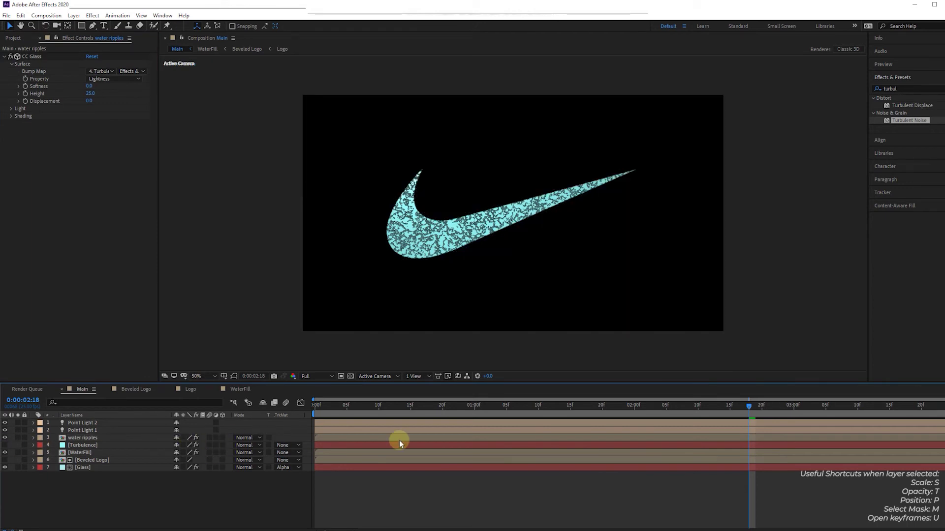
pyautogui.moveTo(695, 409); pyautogui.dragTo(423, 407)
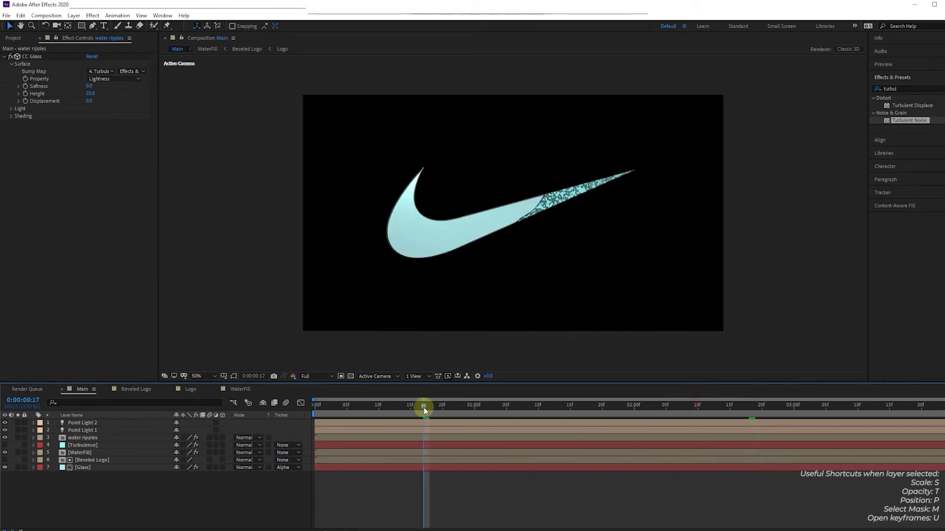
pyautogui.press('space')
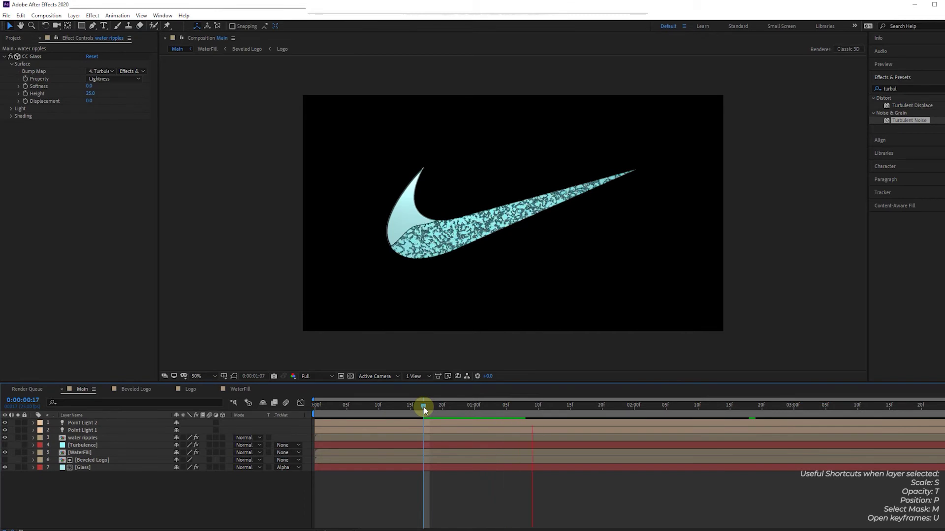
pyautogui.press('space')
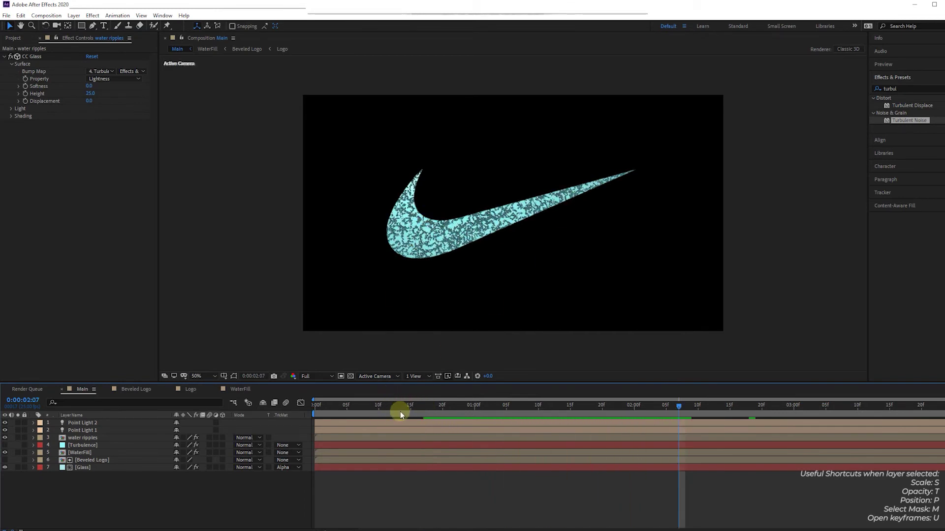
pyautogui.moveTo(411, 406); pyautogui.dragTo(346, 407)
pyautogui.moveTo(409, 409); pyautogui.dragTo(456, 415)
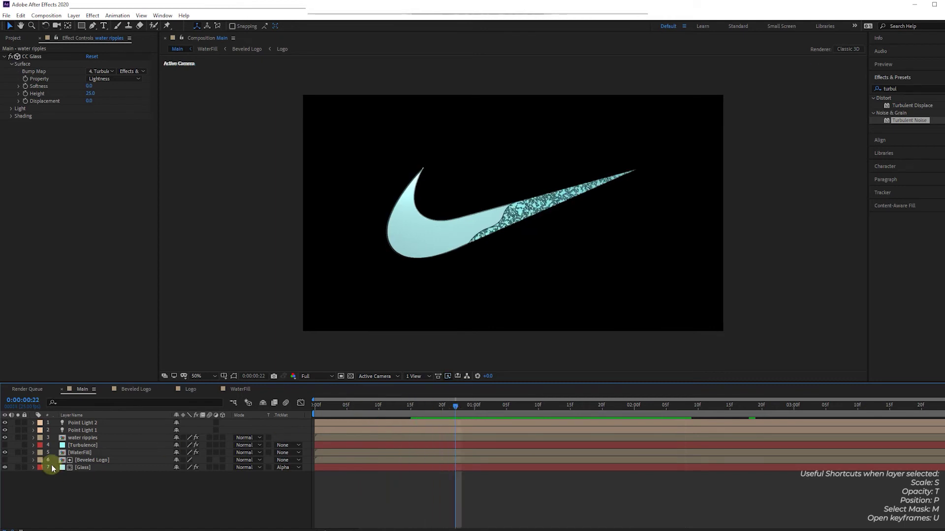
# Keyframe the Turbulence layer's noise Rotation from 0° at the composition start to 180° at 0:00:03:24, and preview it
pyautogui.click(85, 446)
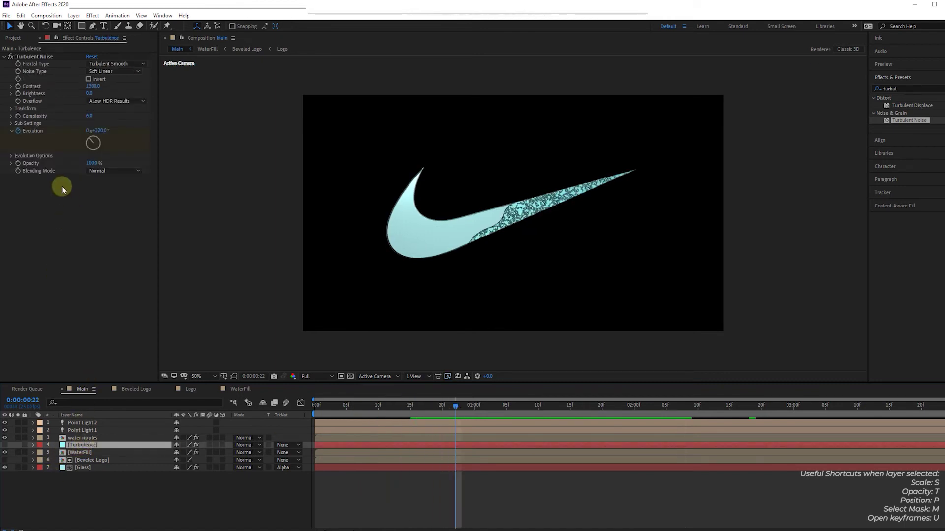
pyautogui.click(10, 108)
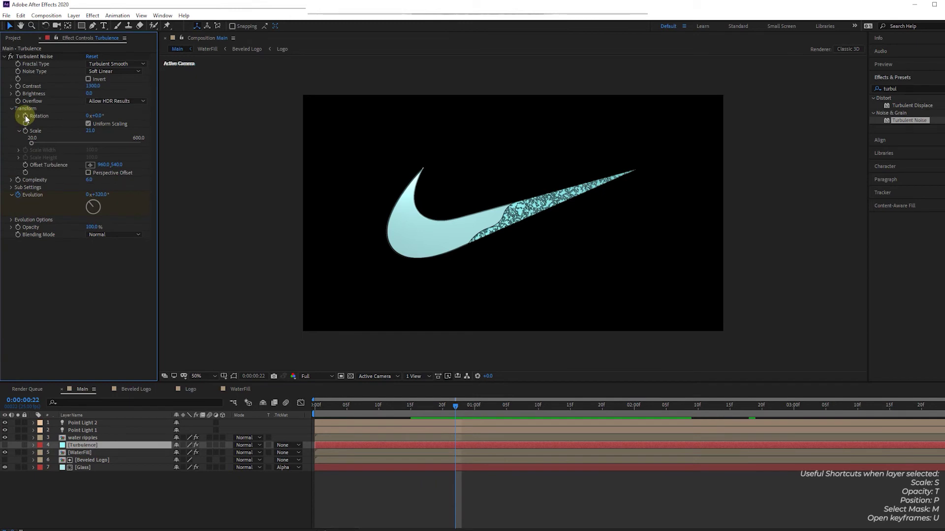
pyautogui.moveTo(455, 404); pyautogui.dragTo(315, 405)
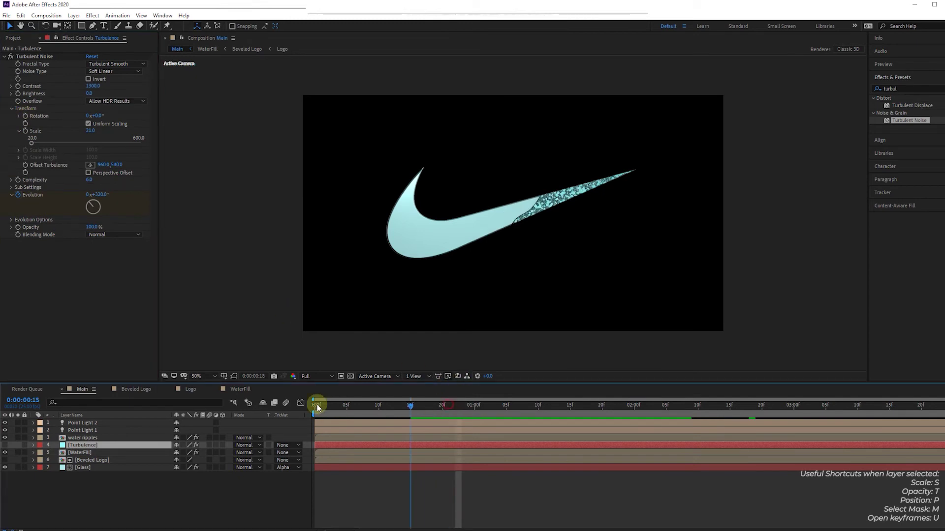
pyautogui.click(26, 116)
pyautogui.moveTo(493, 405); pyautogui.dragTo(937, 413)
pyautogui.click(94, 117)
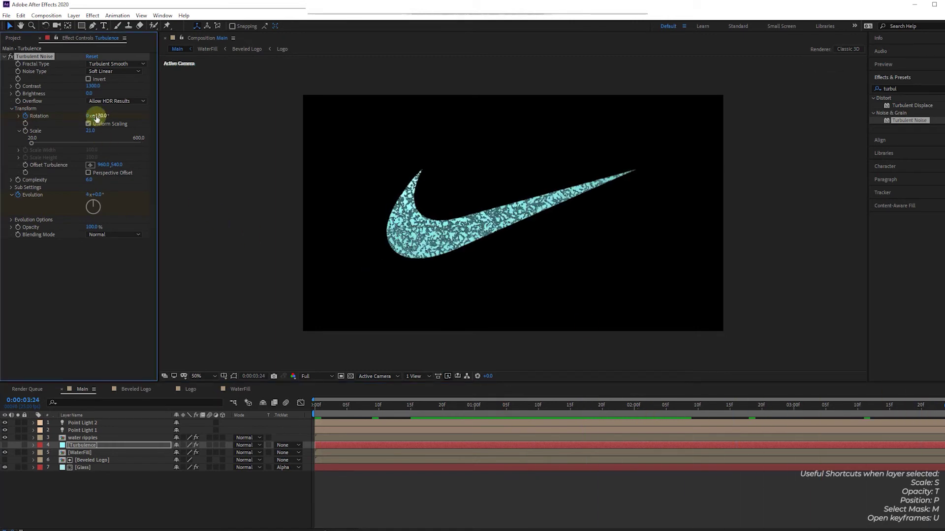
pyautogui.press('Return')
pyautogui.click(317, 405)
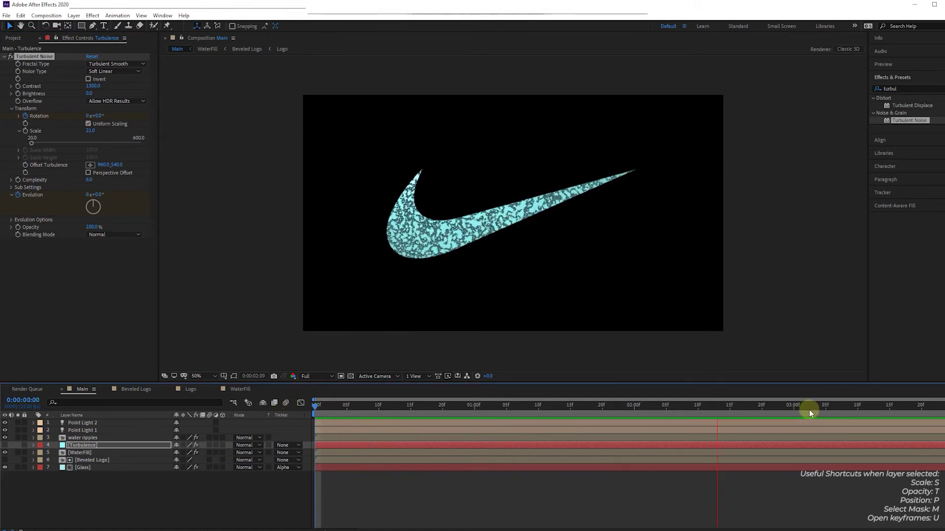
# Set the Turbulence layer's noise Rotation keyframe at 0:00:03:24 to 75° and preview the animation
pyautogui.press('space')
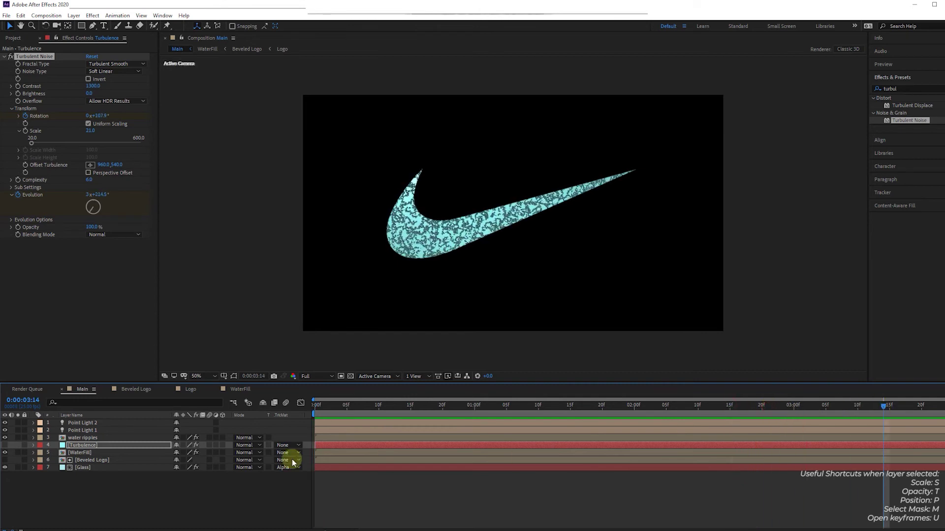
pyautogui.click(81, 445)
pyautogui.press('u')
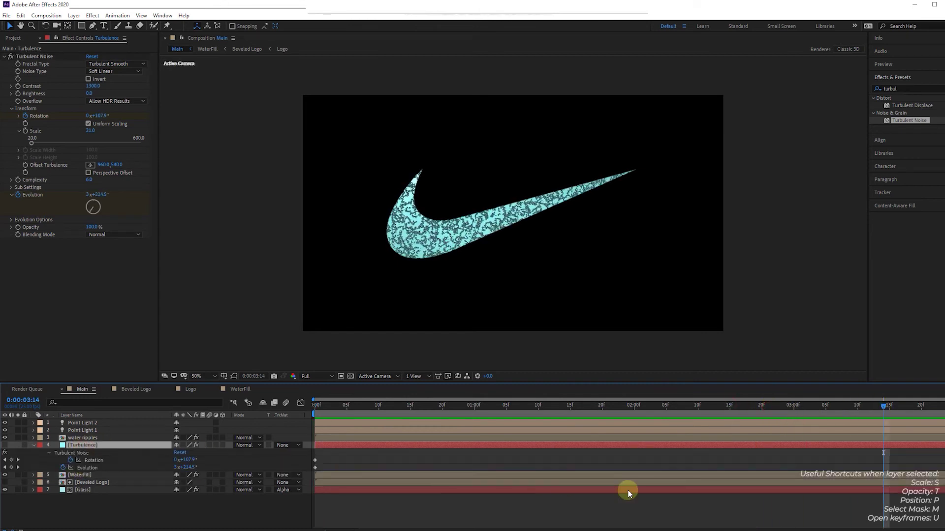
pyautogui.click(19, 460)
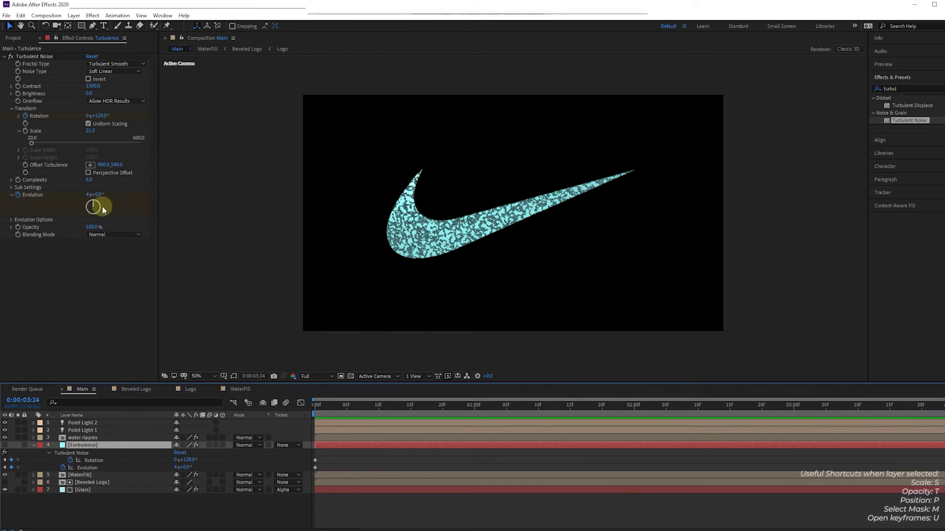
pyautogui.click(99, 116)
pyautogui.write('7')
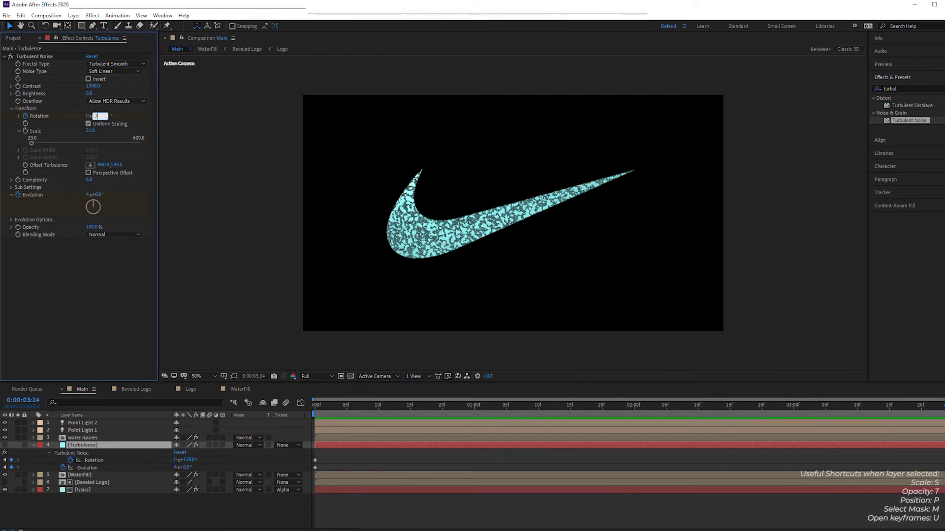
pyautogui.write('5')
pyautogui.press('Return')
pyautogui.press('space')
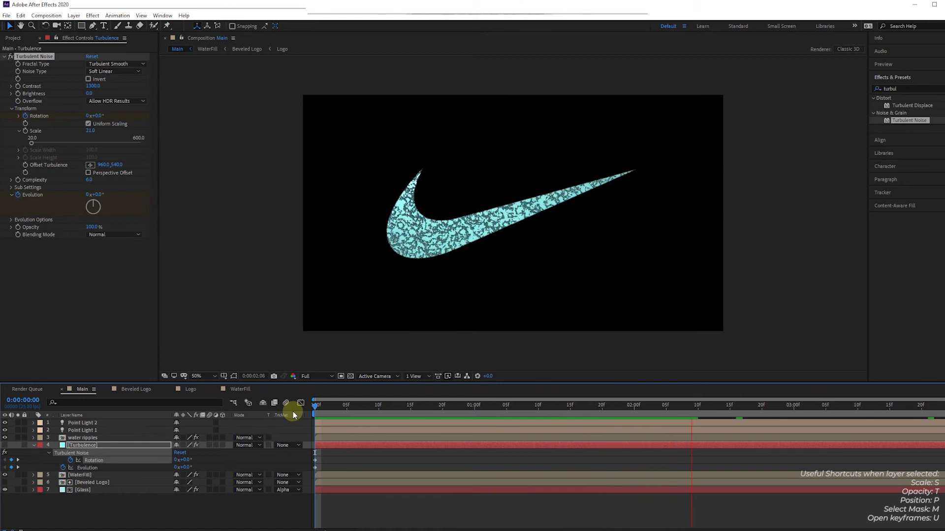
# Try the Multiply blending mode on the Turbulence layer's Turbulent Noise effect
pyautogui.click(34, 446)
pyautogui.click(74, 438)
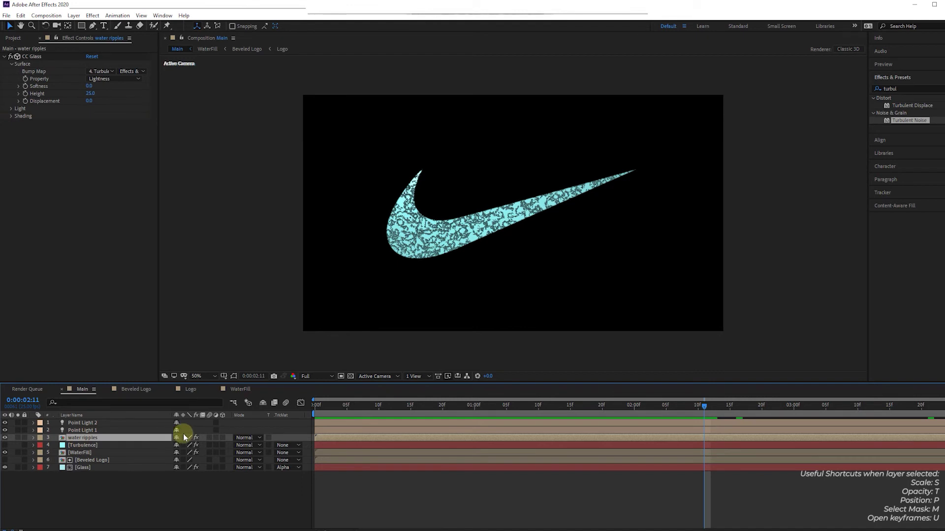
pyautogui.click(82, 445)
pyautogui.click(105, 237)
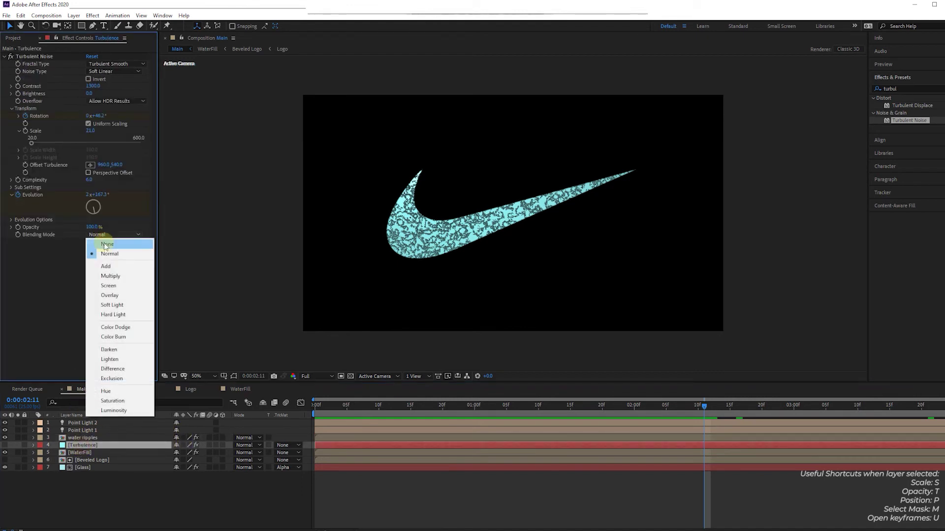
pyautogui.click(106, 276)
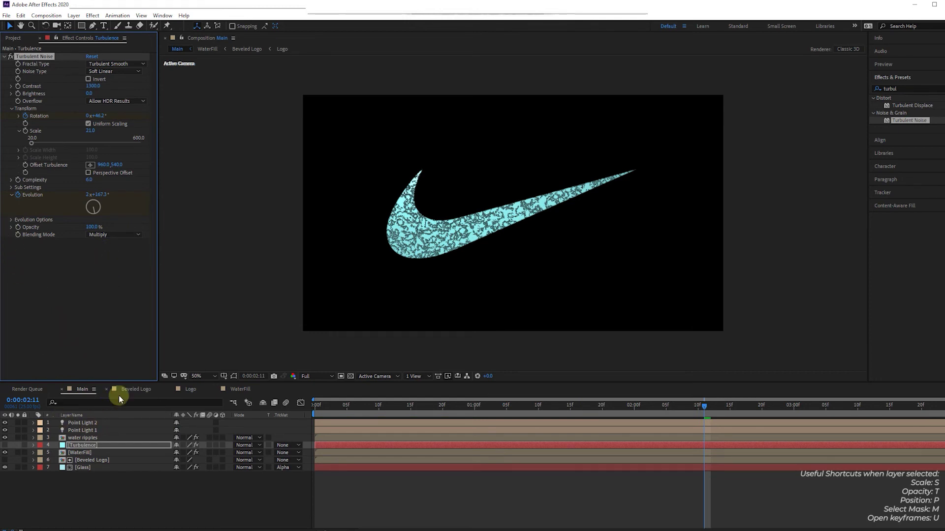
# Set the water ripples layer's CC Glass Softness to 20 and its layer blending mode to Multiply
pyautogui.click(86, 438)
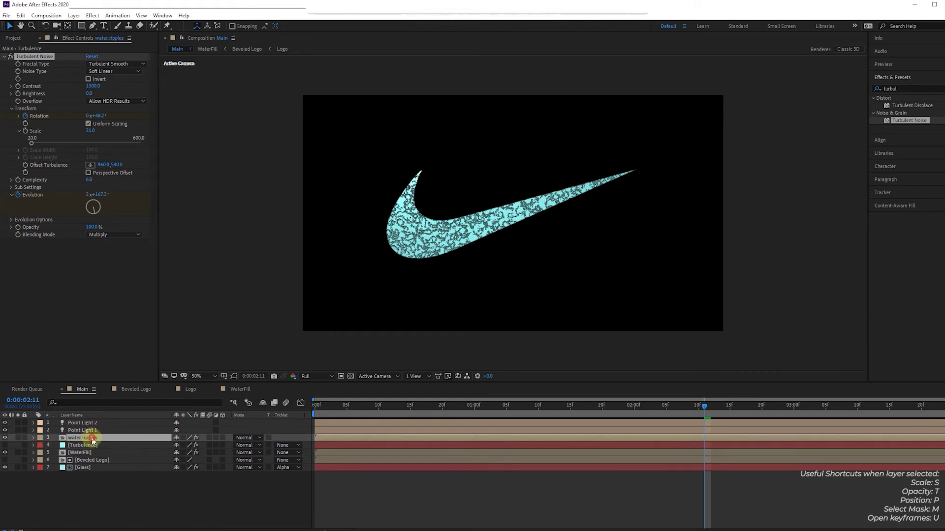
pyautogui.click(245, 437)
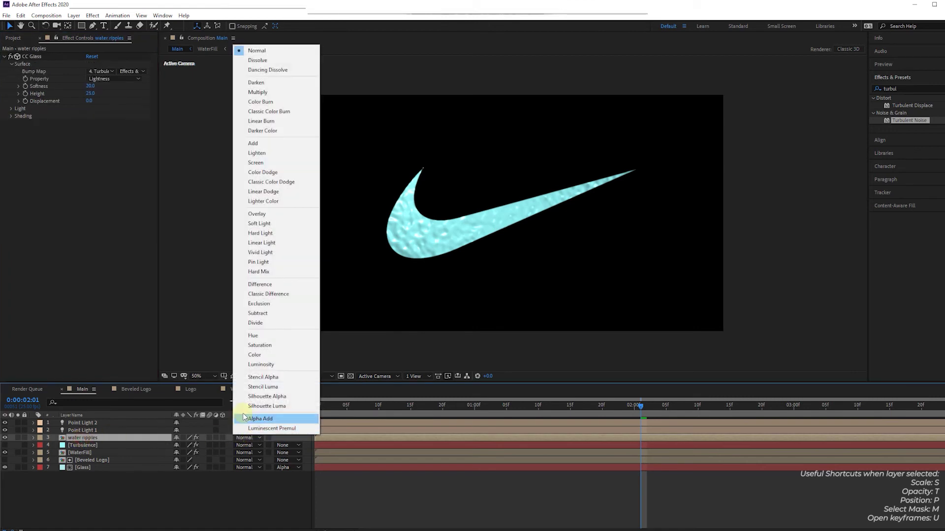
pyautogui.click(302, 84)
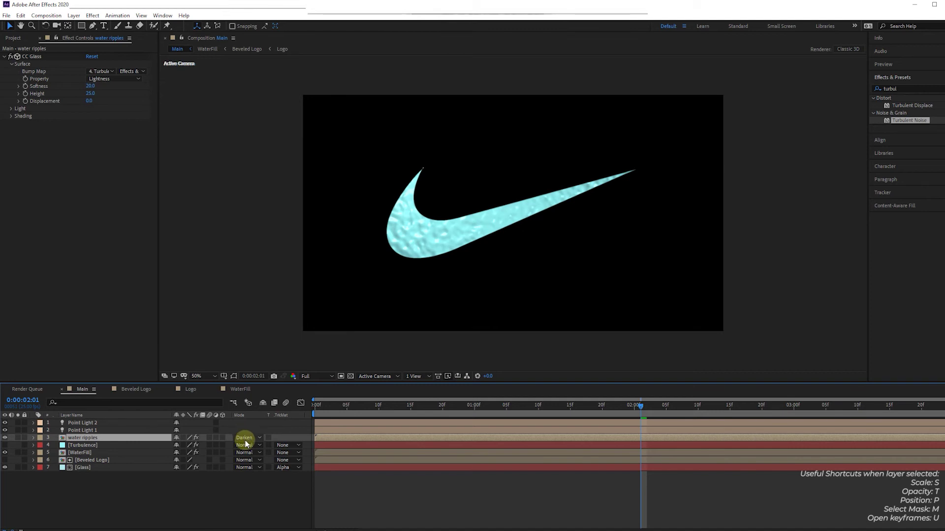
pyautogui.click(245, 438)
pyautogui.click(279, 92)
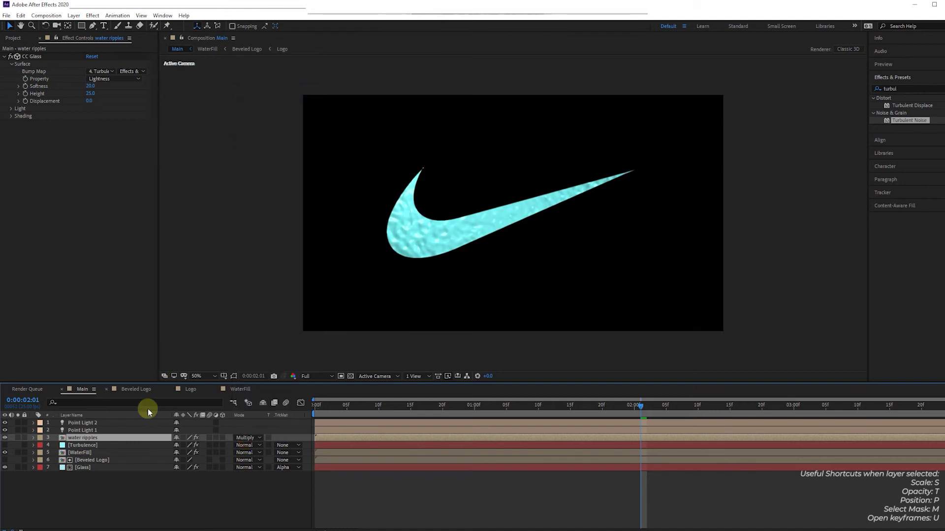
# Lower the water ripples layer's Opacity to 48% and preview the animation
pyautogui.press('space')
pyautogui.press('t')
pyautogui.moveTo(177, 446); pyautogui.dragTo(169, 446)
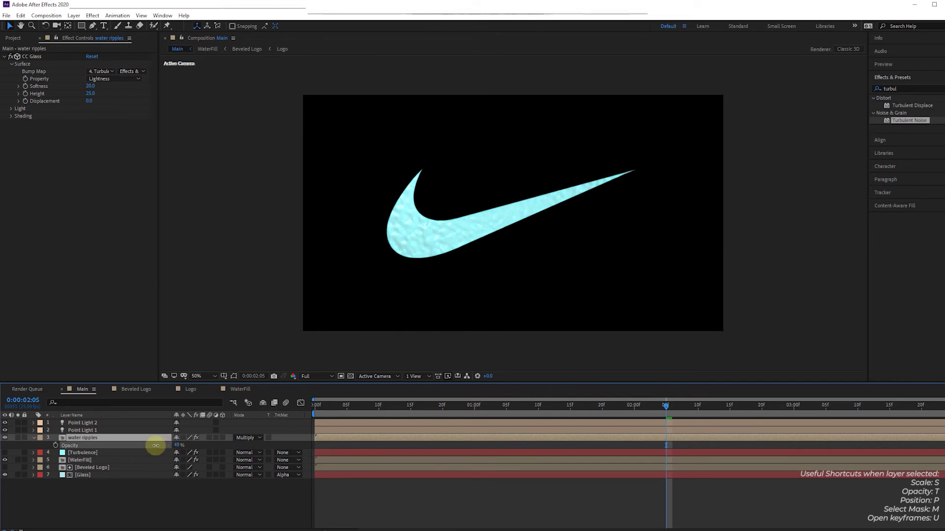
pyautogui.moveTo(180, 446); pyautogui.dragTo(178, 449)
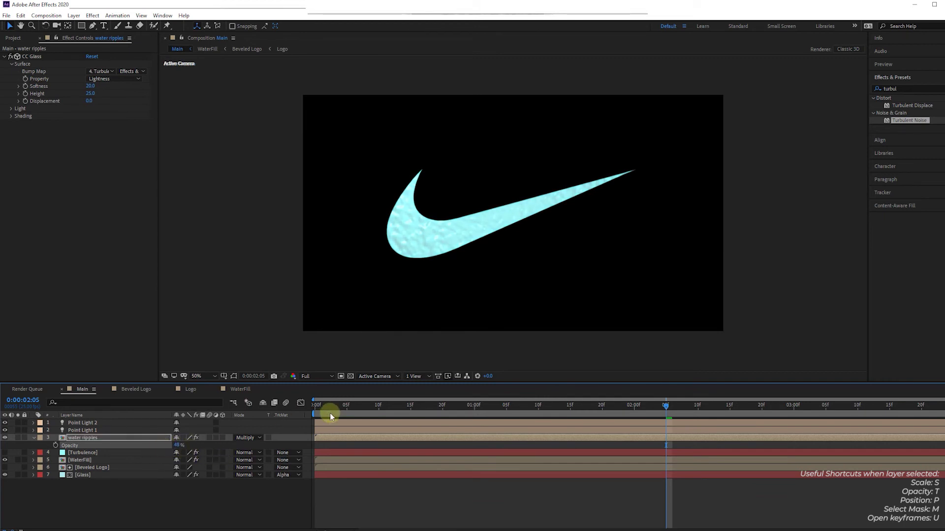
pyautogui.press('space')
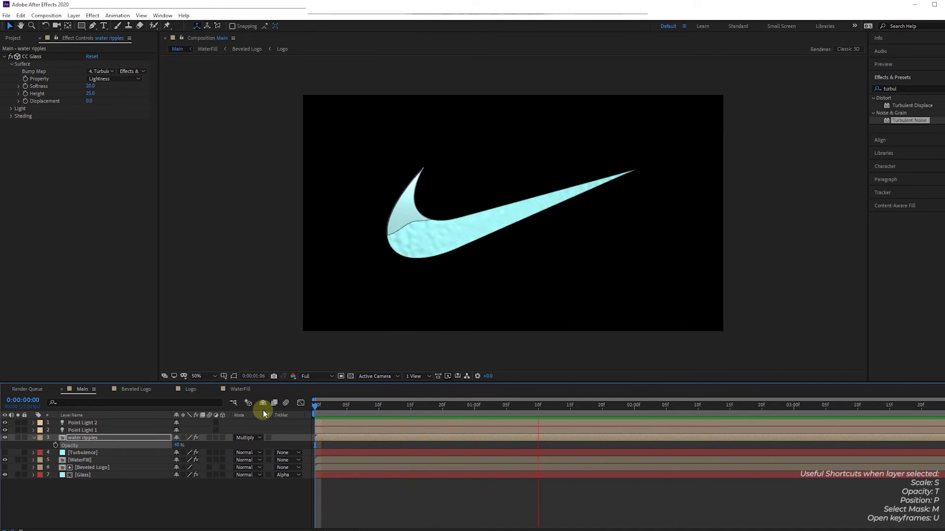
pyautogui.press('space')
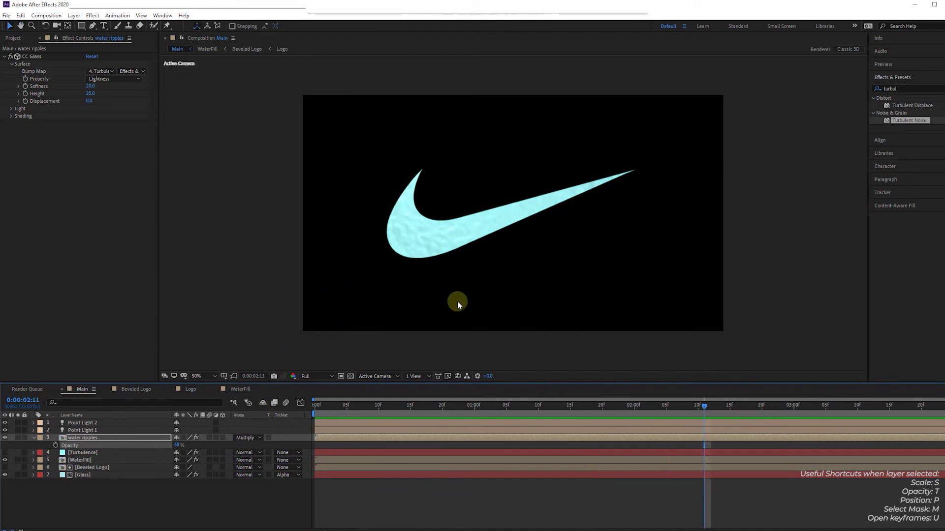
# Increase the Turbulence layer's noise Scale to 55 and preview the ripples from the composition start
pyautogui.click(82, 453)
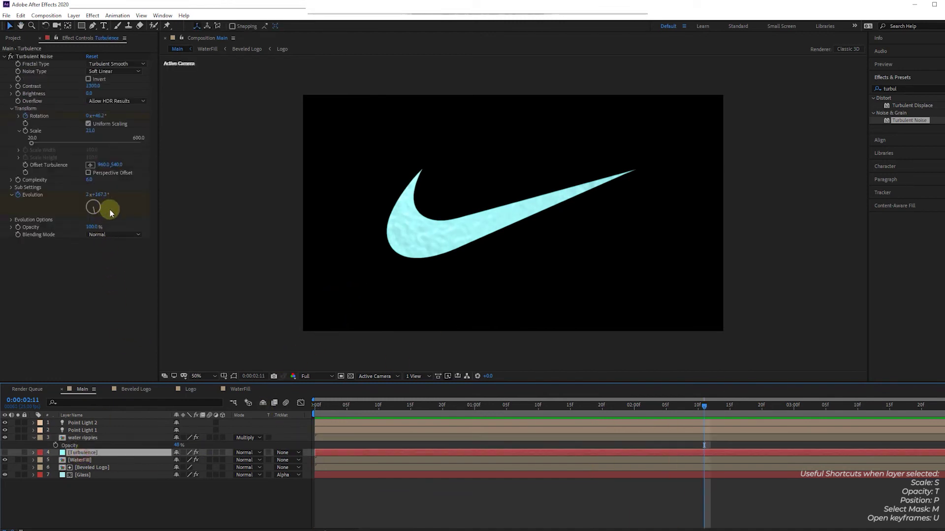
pyautogui.moveTo(92, 131); pyautogui.dragTo(111, 137)
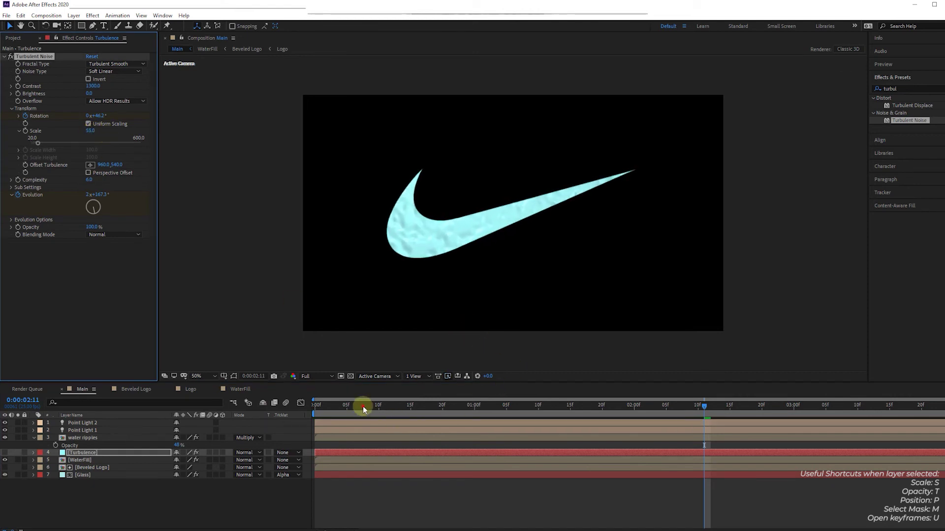
pyautogui.press('Home')
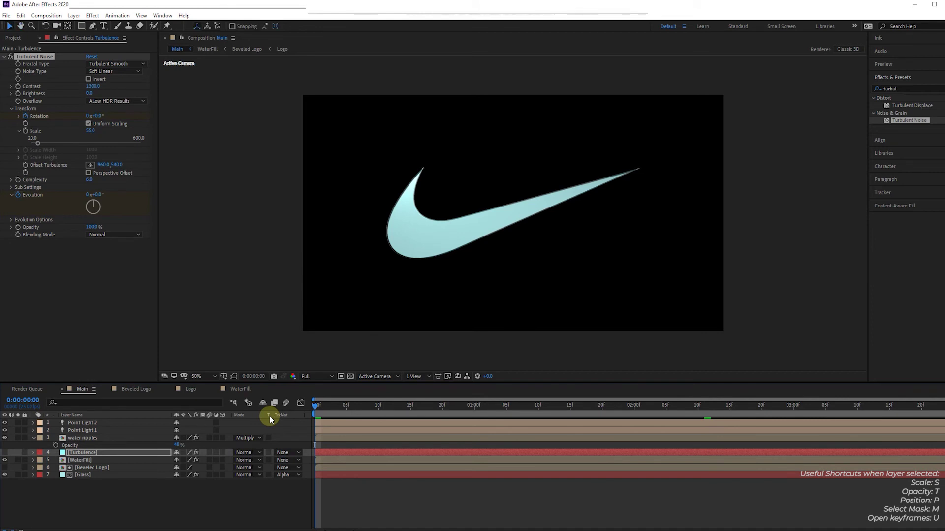
pyautogui.press('space')
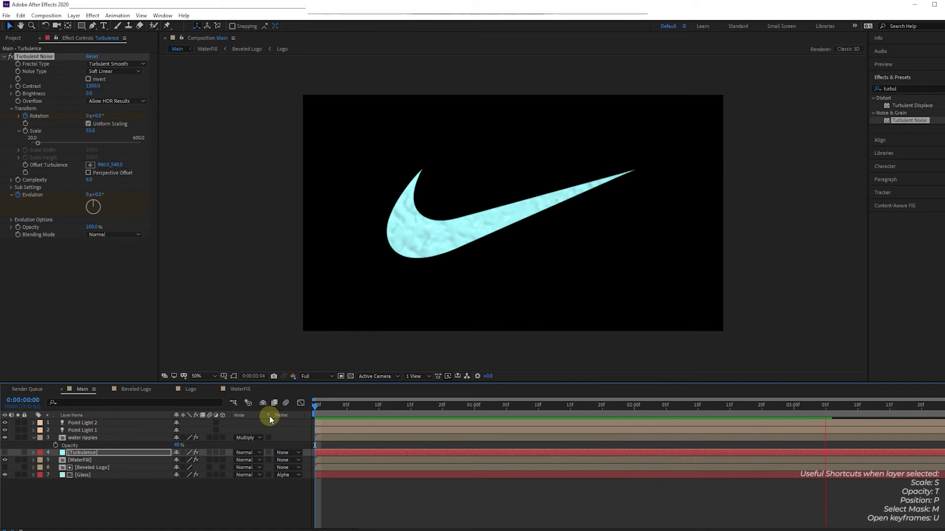
# Add an Inner Glow layer style to the water ripples layer and expand its settings
pyautogui.click(82, 438)
pyautogui.rightClick(81, 437)
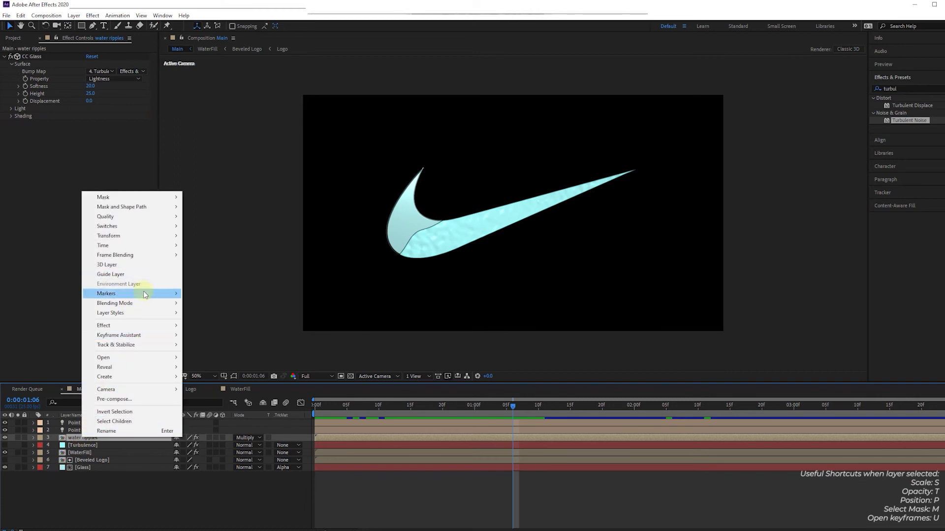
pyautogui.moveTo(142, 313)
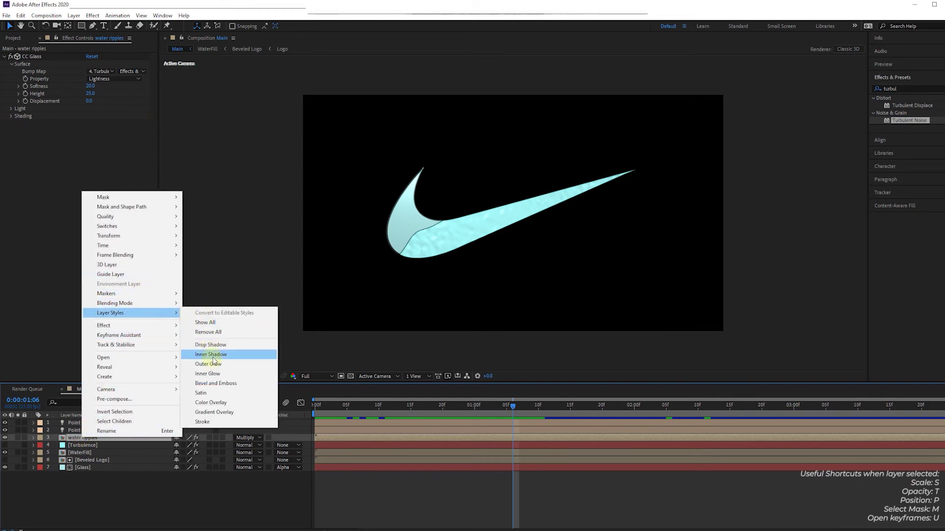
pyautogui.click(209, 374)
pyautogui.click(48, 468)
pyautogui.scroll(-2, 55, 475)
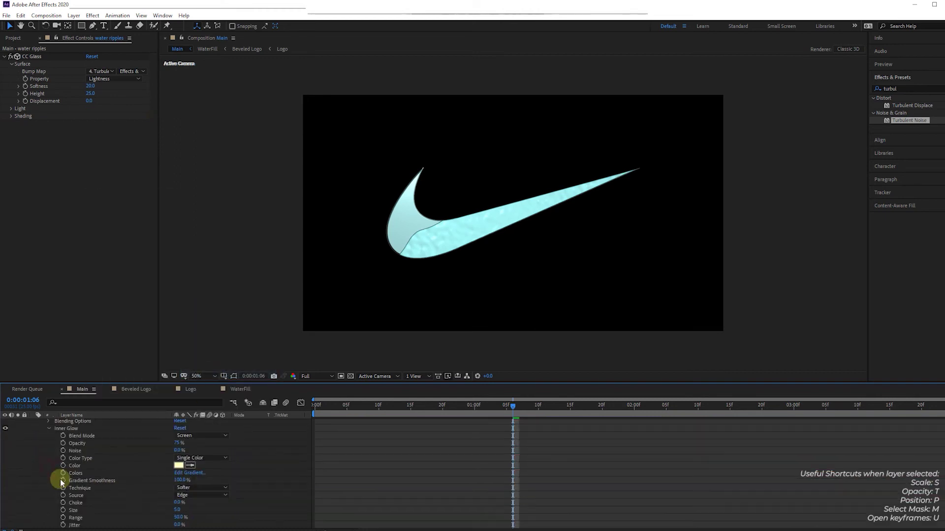
# Set the water ripples layer's Inner Glow color to black and check the logo's edges up close
pyautogui.click(178, 466)
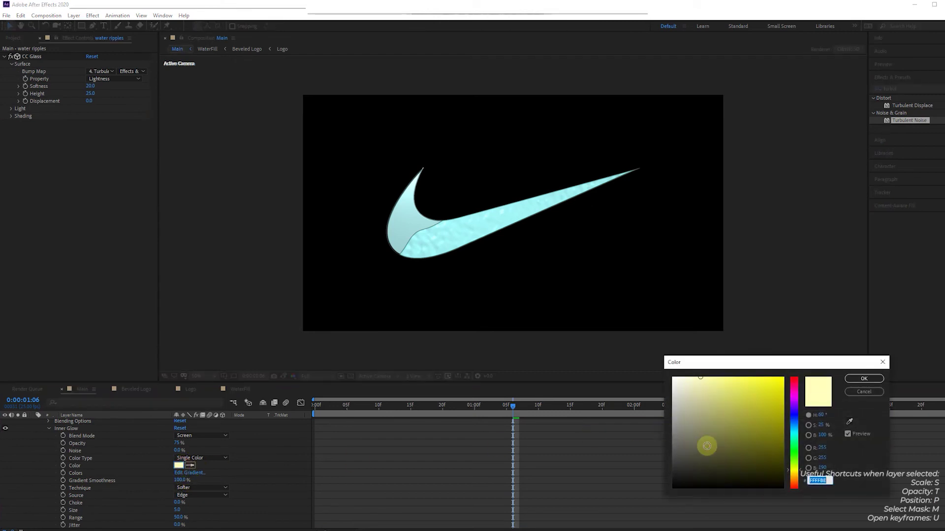
pyautogui.click(775, 440)
pyautogui.click(864, 378)
pyautogui.press('.')
pyautogui.press('.')
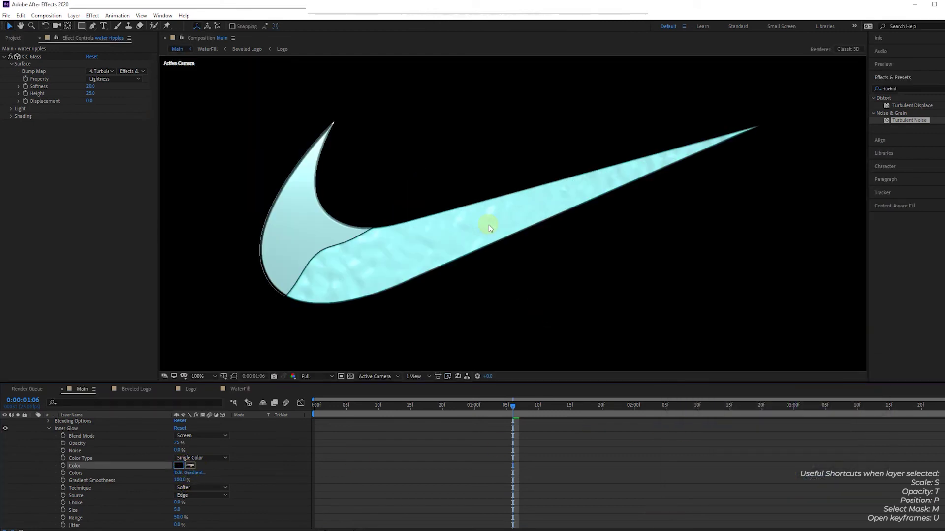
pyautogui.scroll(1, 488, 226)
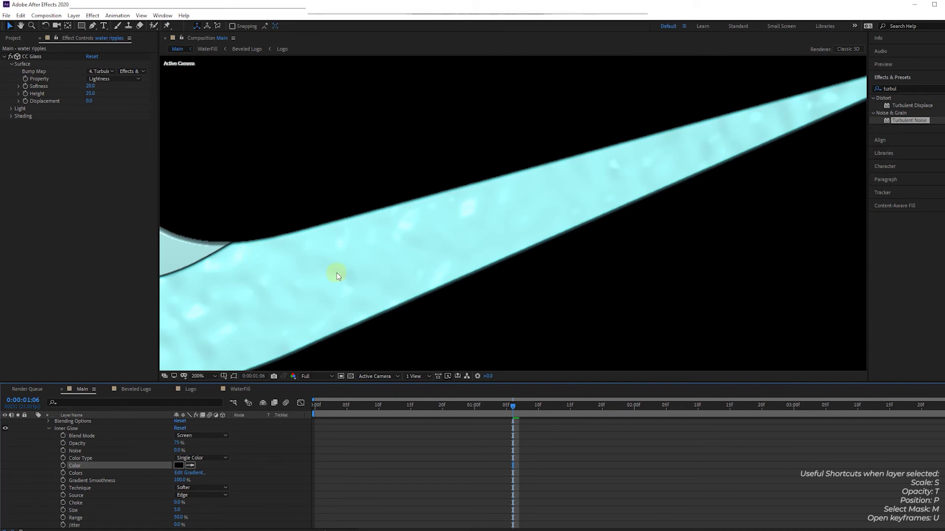
pyautogui.scroll(-1, 337, 272)
# Try an Inner Glow Size of 15 on the water ripples layer
pyautogui.click(178, 510)
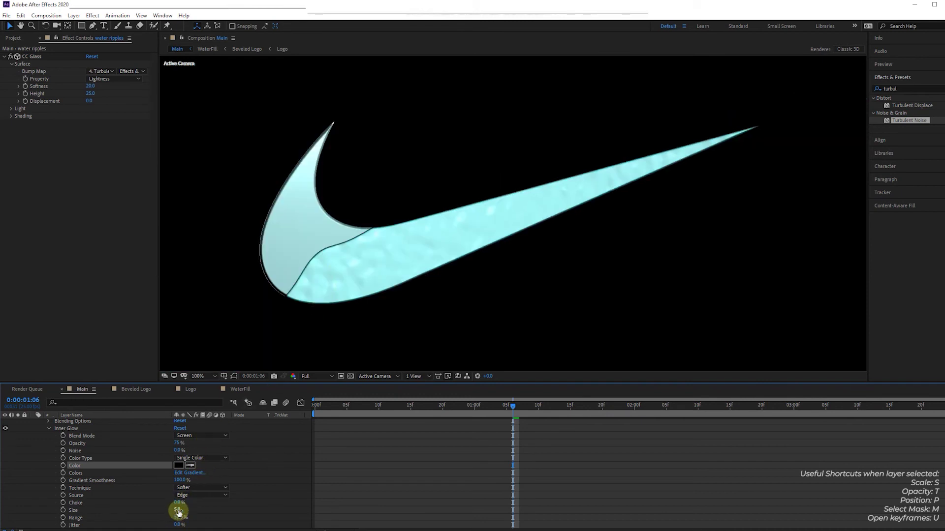
pyautogui.write('15')
pyautogui.press('Return')
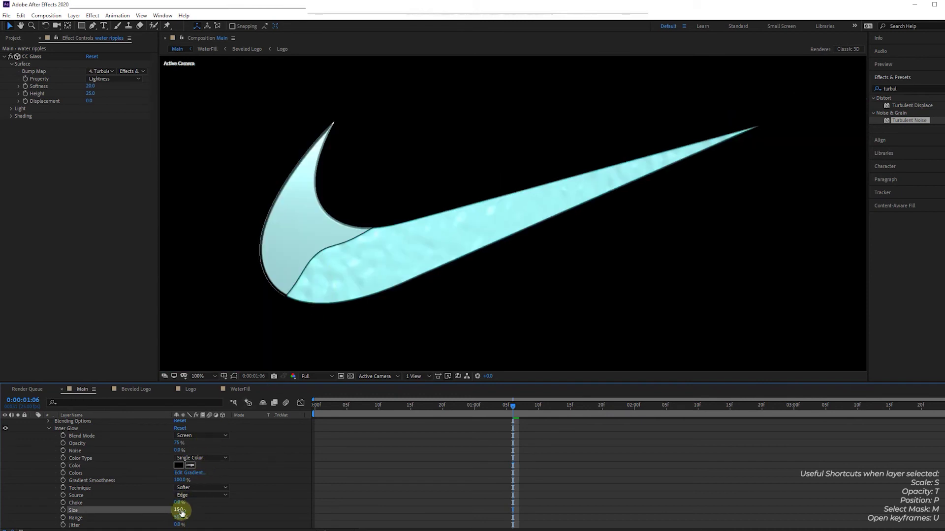
pyautogui.scroll(1, 433, 229)
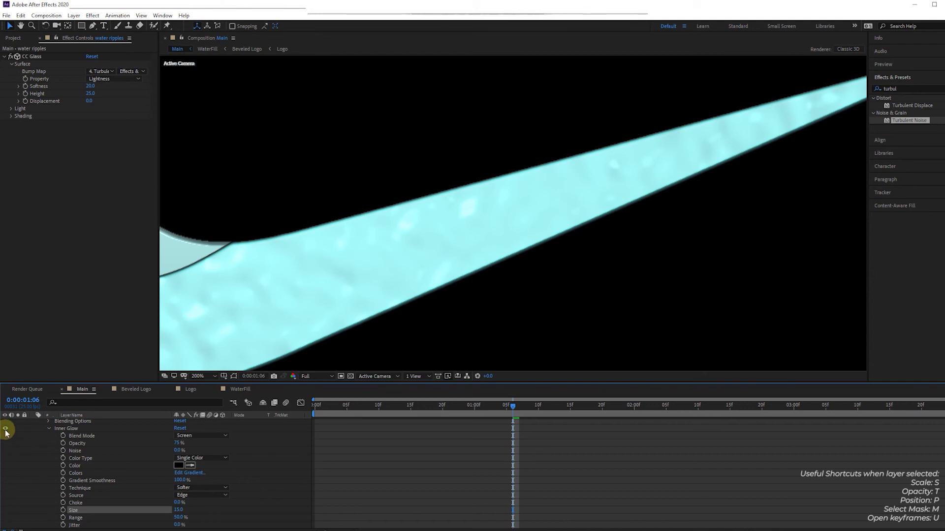
# Set the water ripples layer's Inner Glow Technique to Precise and its Blend Mode to Normal
pyautogui.click(185, 488)
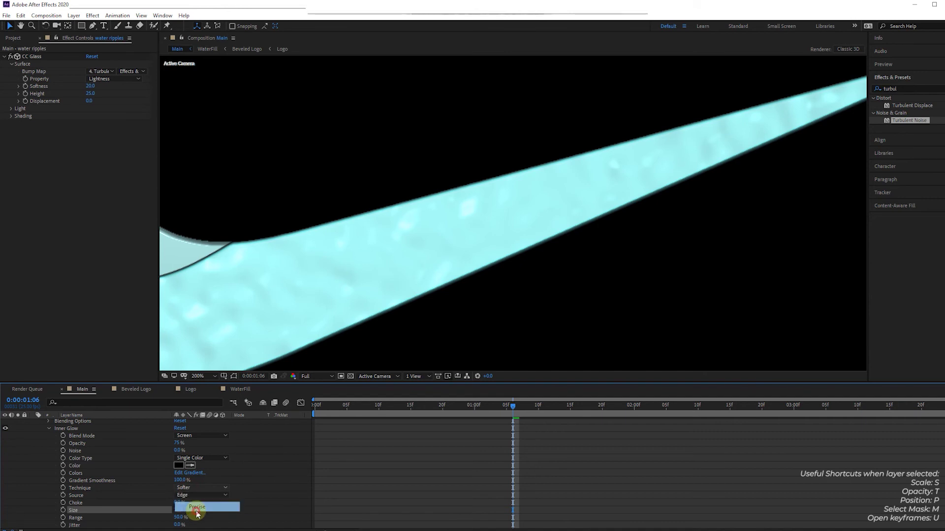
pyautogui.click(190, 512)
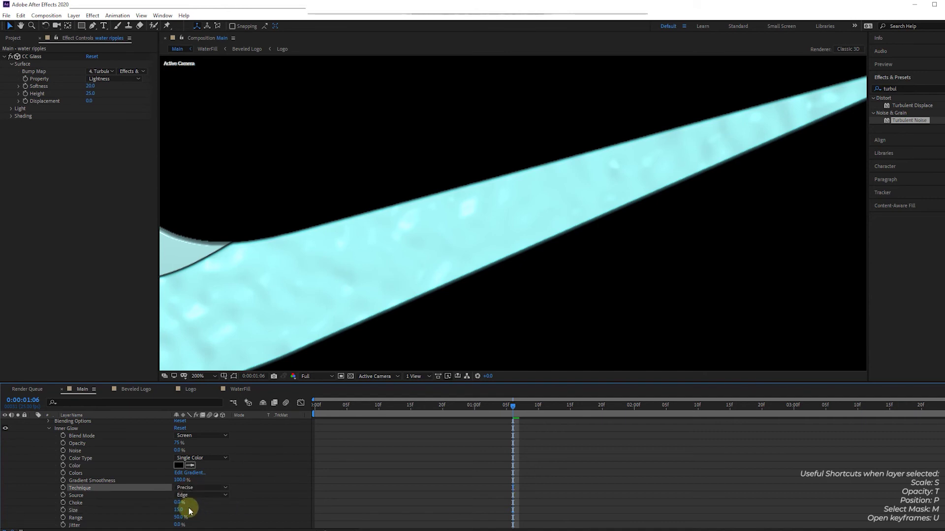
pyautogui.click(194, 437)
pyautogui.click(211, 161)
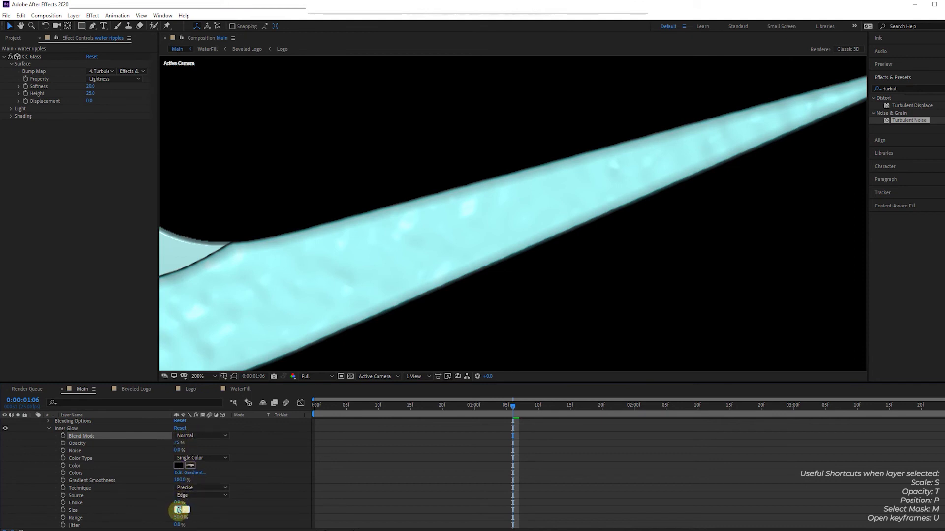
# Set the Inner Glow Size to 5 and inspect the edge of the water up close
pyautogui.press('Return')
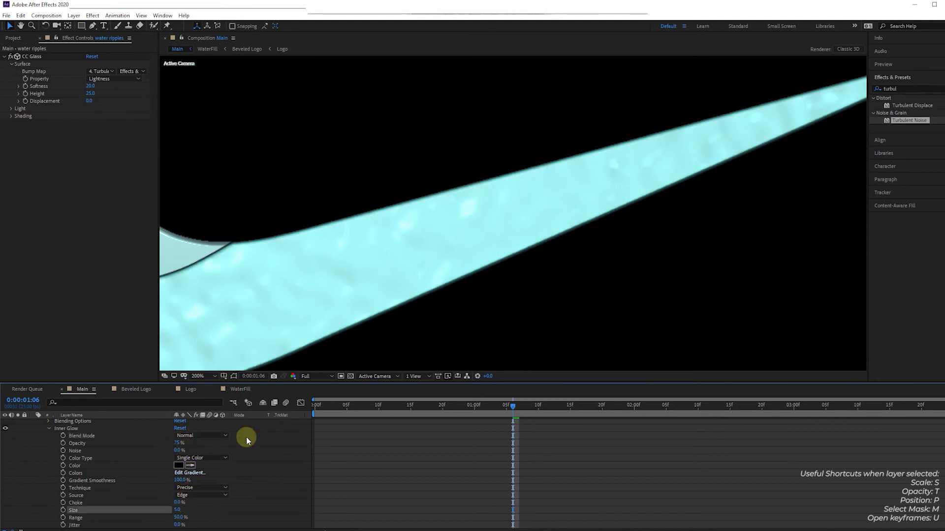
pyautogui.press(',')
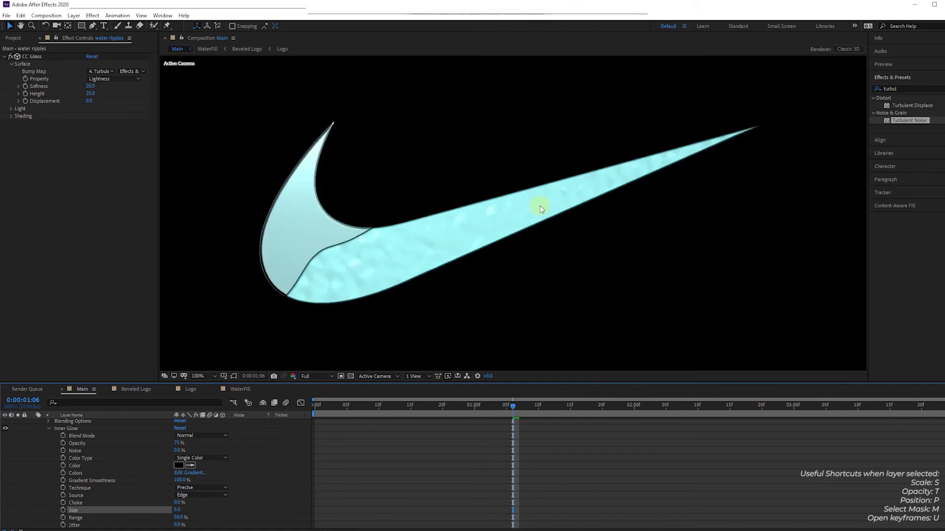
pyautogui.press('.')
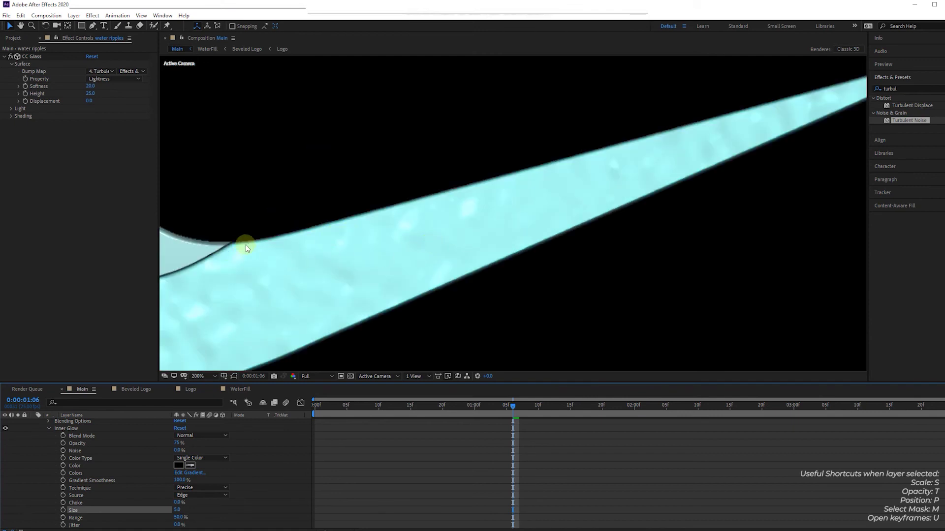
# Try the Softer technique for the water ripples layer's Inner Glow and compare it up close with Precise
pyautogui.click(199, 486)
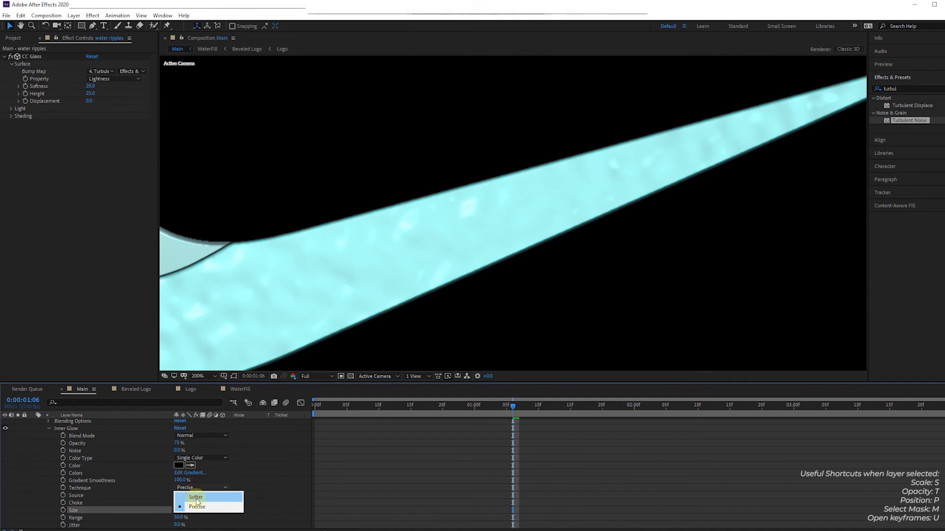
pyautogui.click(196, 498)
pyautogui.press(',')
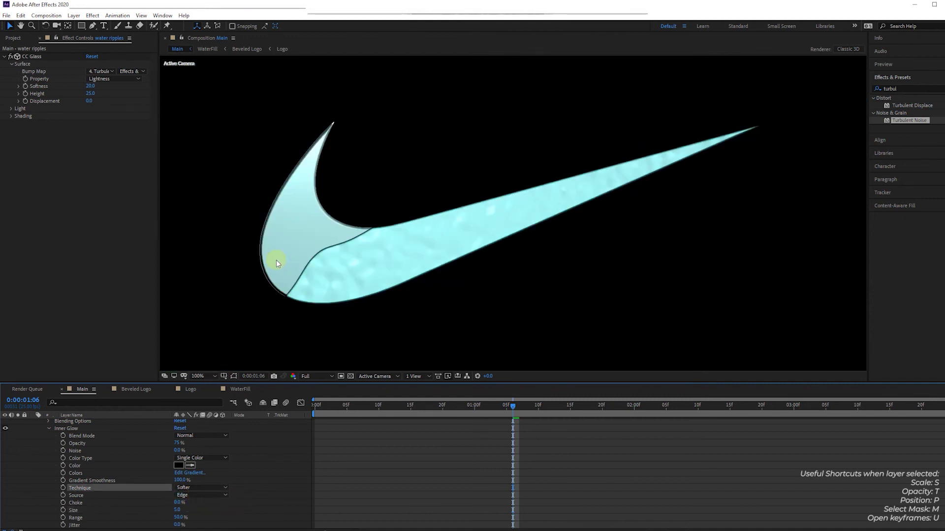
pyautogui.click(201, 487)
pyautogui.click(197, 506)
pyautogui.press('.')
pyautogui.press(',')
pyautogui.press('.')
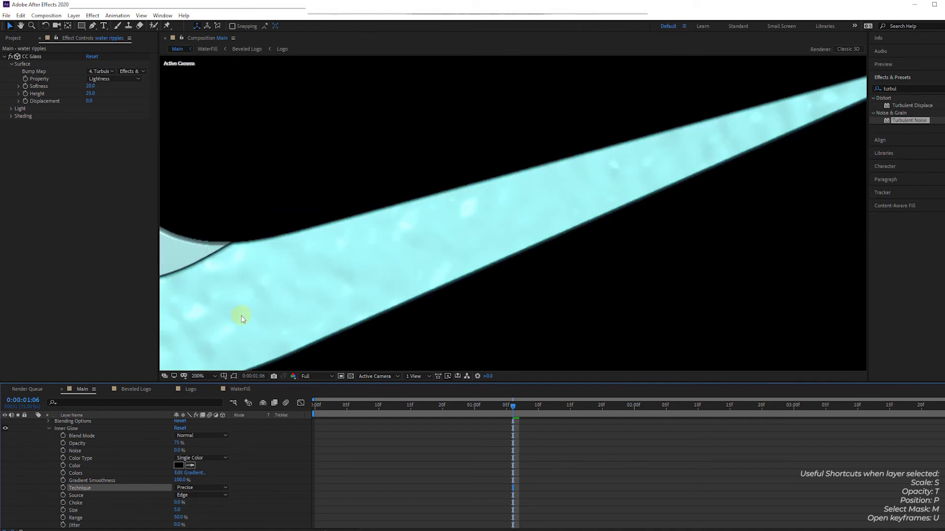
pyautogui.moveTo(240, 316); pyautogui.dragTo(363, 231)
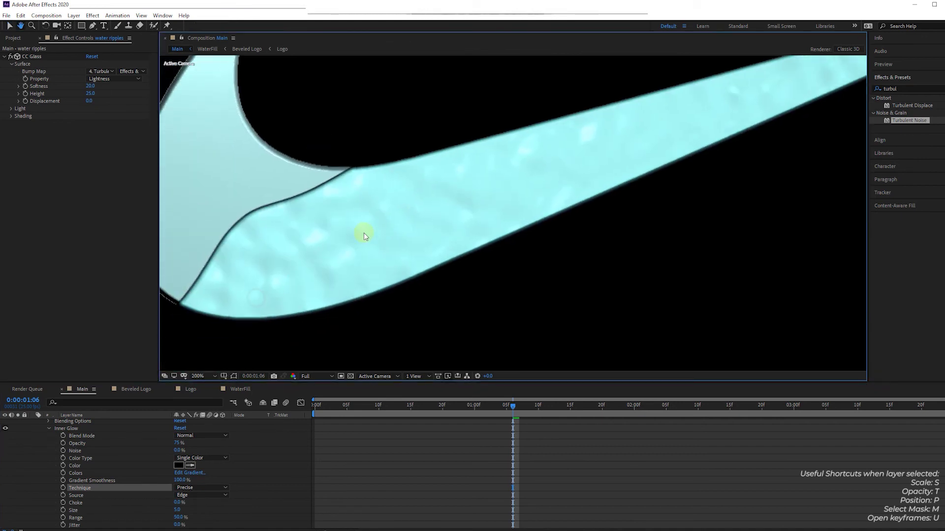
# Switch the water ripples layer's Inner Glow off and on to compare the logo's edges at different zoom levels
pyautogui.click(173, 510)
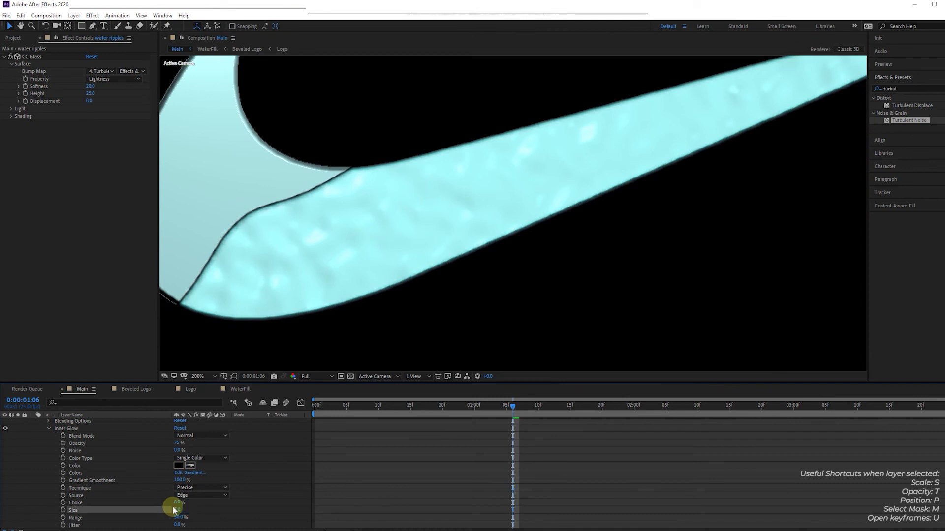
pyautogui.press('Return')
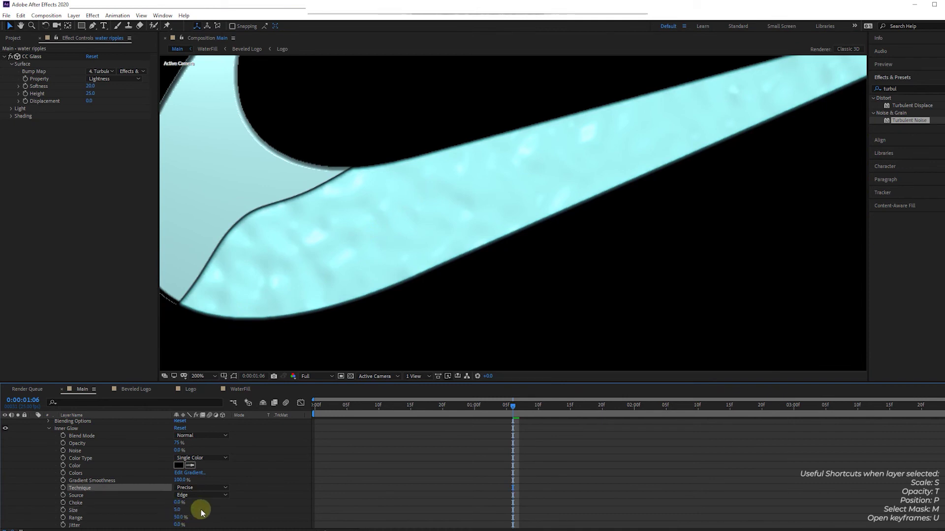
pyautogui.scroll(-2, 372, 231)
pyautogui.scroll(2, 359, 259)
pyautogui.scroll(-2, 360, 254)
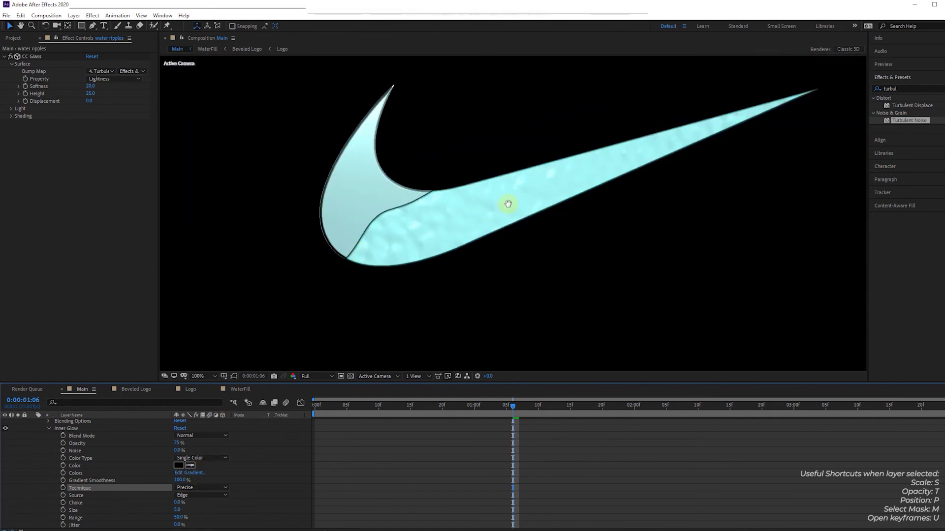
pyautogui.scroll(-2, 455, 252)
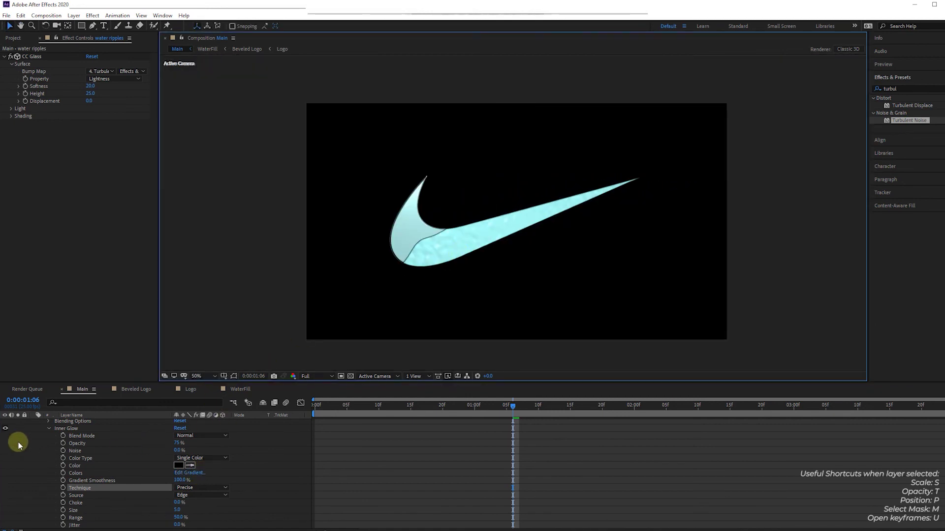
pyautogui.click(2, 432)
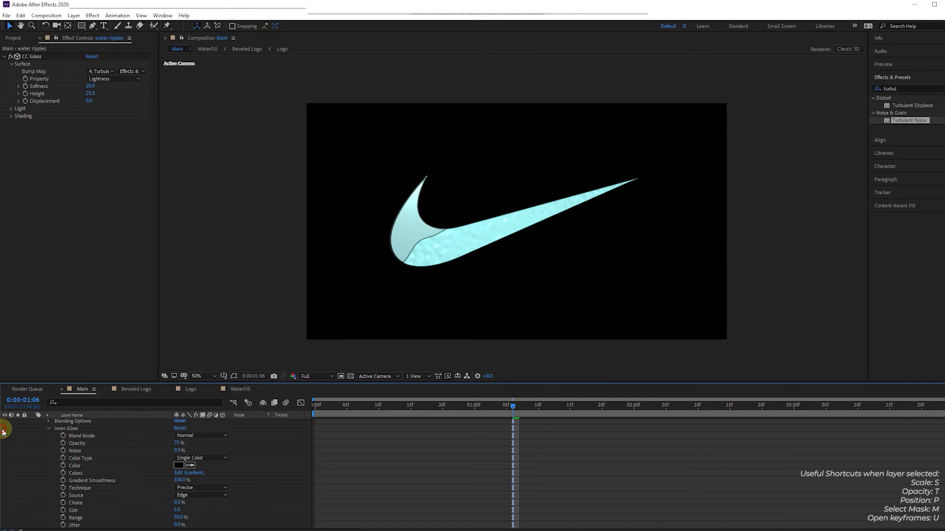
pyautogui.scroll(4, 441, 252)
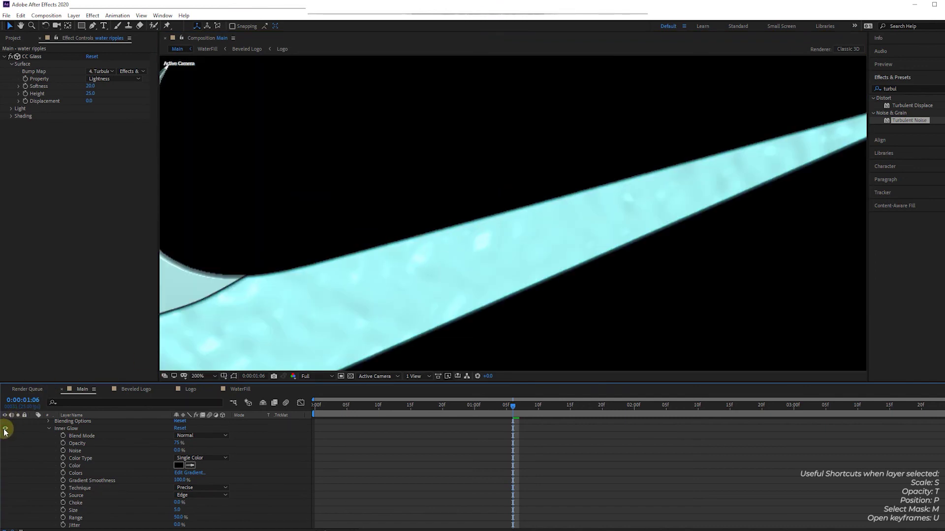
pyautogui.scroll(-4, 483, 201)
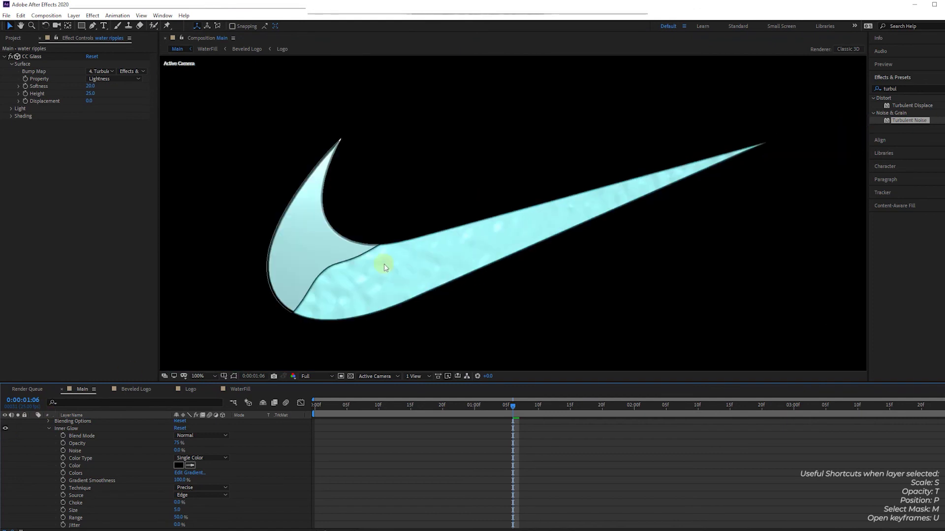
# Collapse the water ripples layer's settings and preview the Main composition from the start with the whole frame in view
pyautogui.click(49, 428)
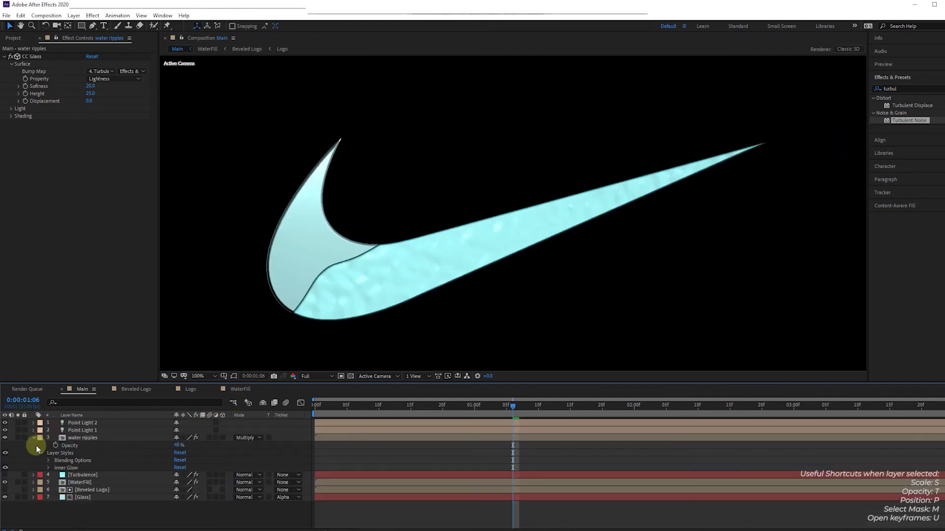
pyautogui.press('Home')
pyautogui.press(',')
pyautogui.press(',')
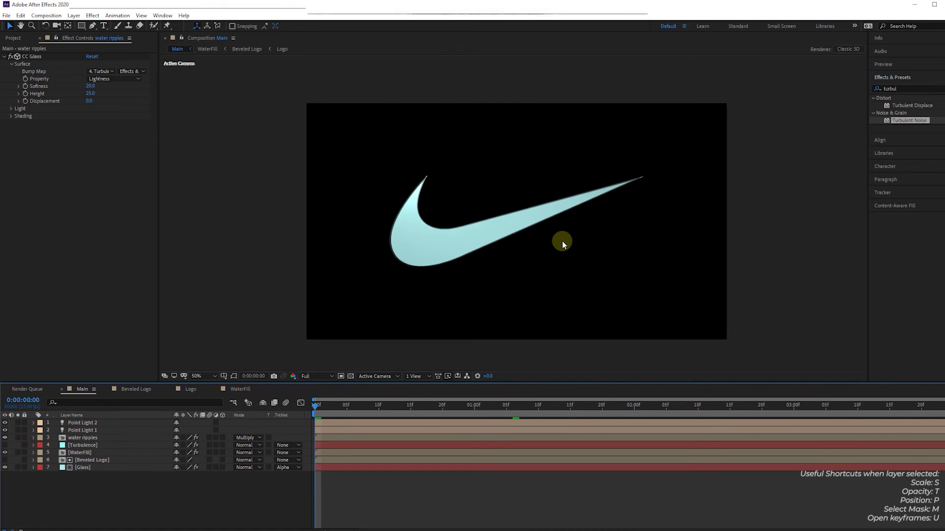
pyautogui.press('space')
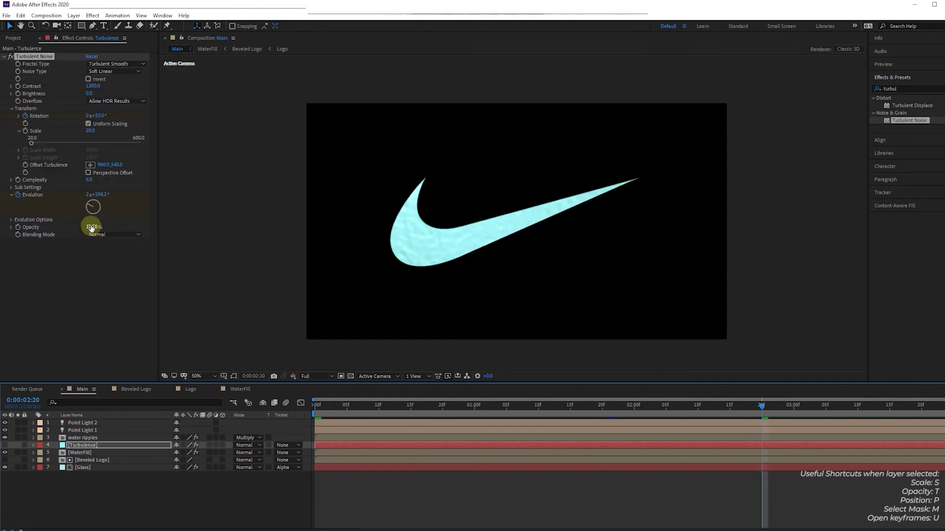
# Set the Turbulent Noise Opacity on the Turbulence layer to 50%
pyautogui.click(91, 227)
pyautogui.write('50')
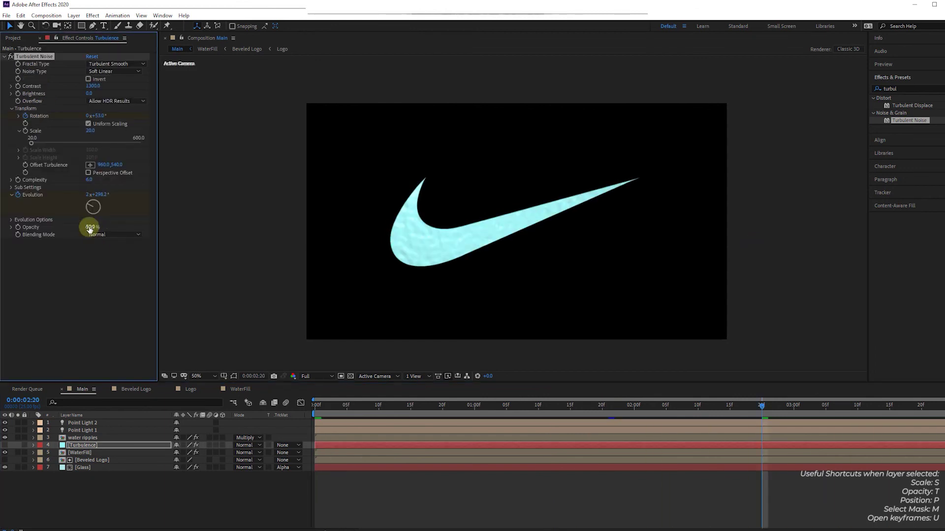
pyautogui.press('Return')
# Animate the Turbulent Noise Opacity with keyframes so it fades from 50% to 0% at 0:00:02:18
pyautogui.moveTo(736, 408)
pyautogui.mouseDown()
pyautogui.moveTo(490, 403)
pyautogui.moveTo(681, 412)
pyautogui.moveTo(598, 418)
pyautogui.moveTo(645, 421)
pyautogui.moveTo(748, 413)
pyautogui.mouseUp()
pyautogui.click(18, 227)
pyautogui.click(91, 227)
pyautogui.write('0')
pyautogui.press('Return')
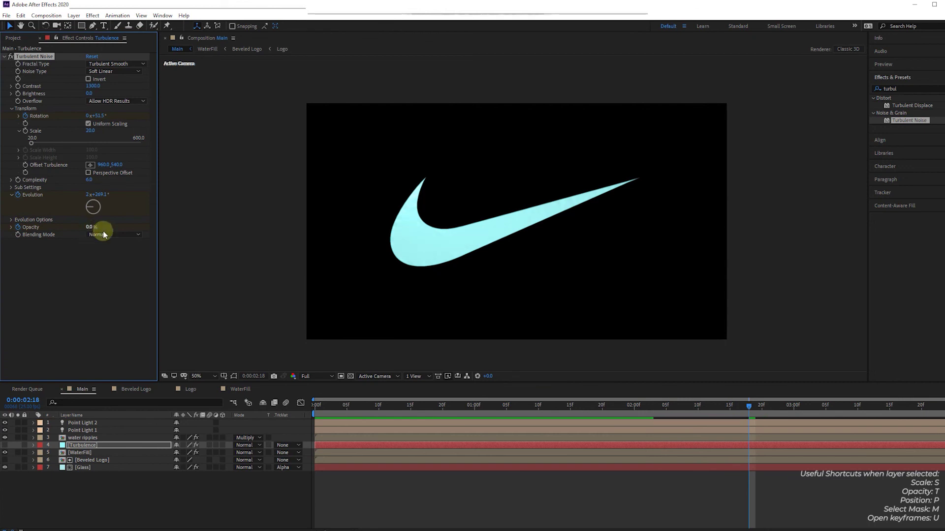
# Reveal the Turbulence layer's keyframes and scrub through the opacity fade to check the ripples
pyautogui.click(74, 454)
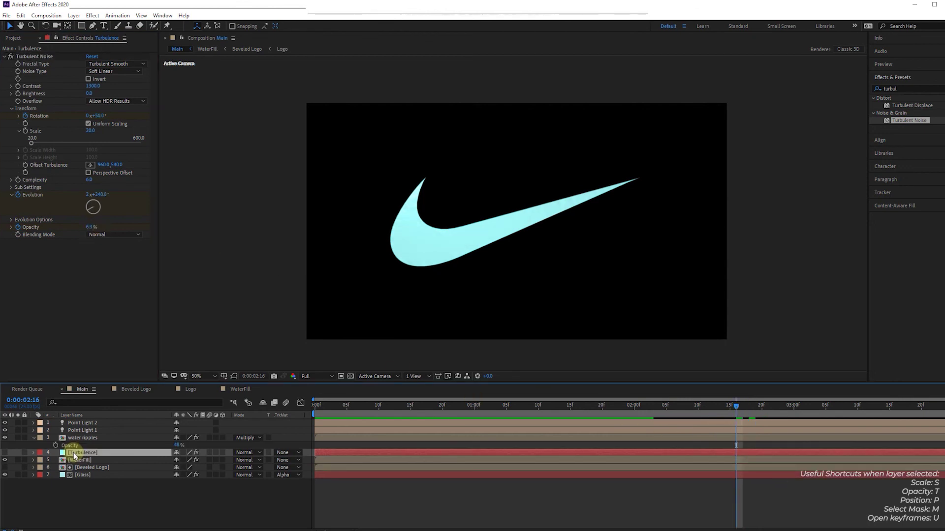
pyautogui.press('u')
pyautogui.moveTo(639, 407); pyautogui.dragTo(669, 430)
pyautogui.moveTo(749, 435); pyautogui.dragTo(810, 441)
pyautogui.moveTo(765, 479); pyautogui.dragTo(642, 483)
pyautogui.click(723, 467)
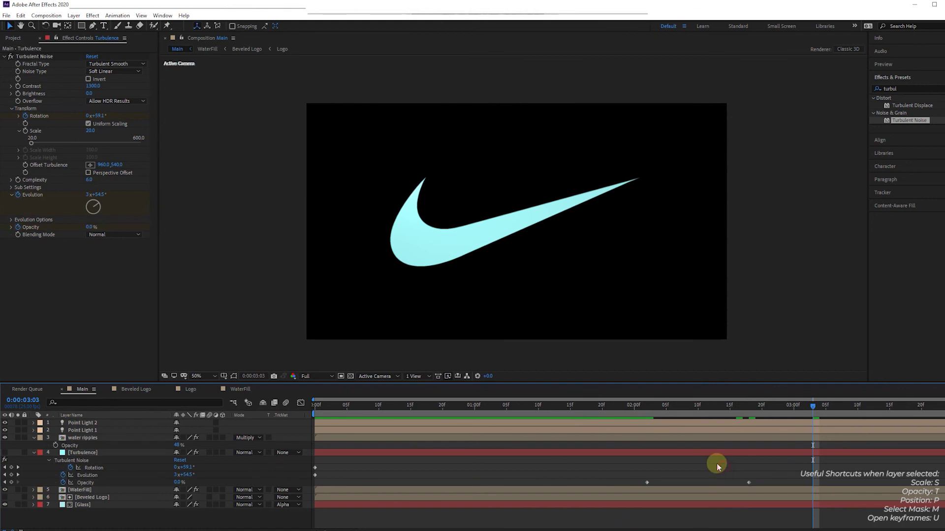
# Preview the ripple fade from 0:00:01:18, collapse the Turbulence layer's properties and replay the animation from the start
pyautogui.click(591, 405)
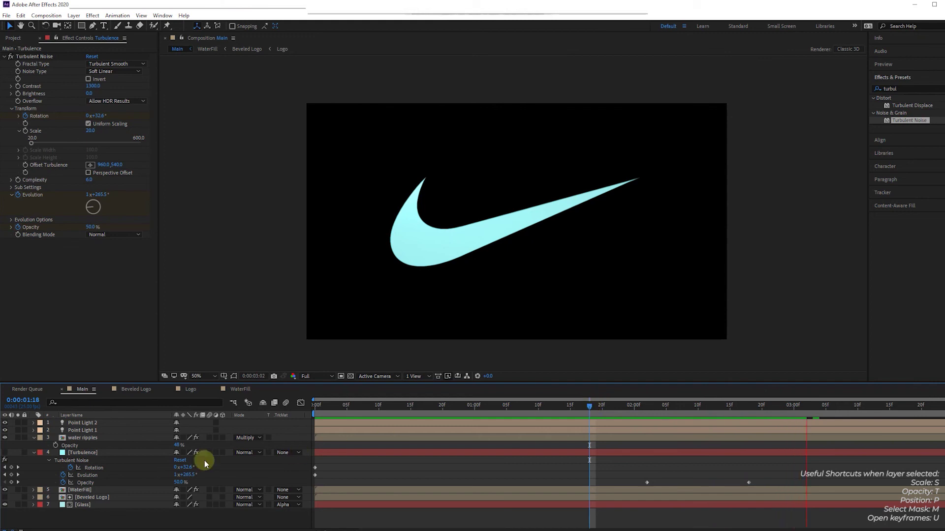
pyautogui.click(33, 452)
pyautogui.press('space')
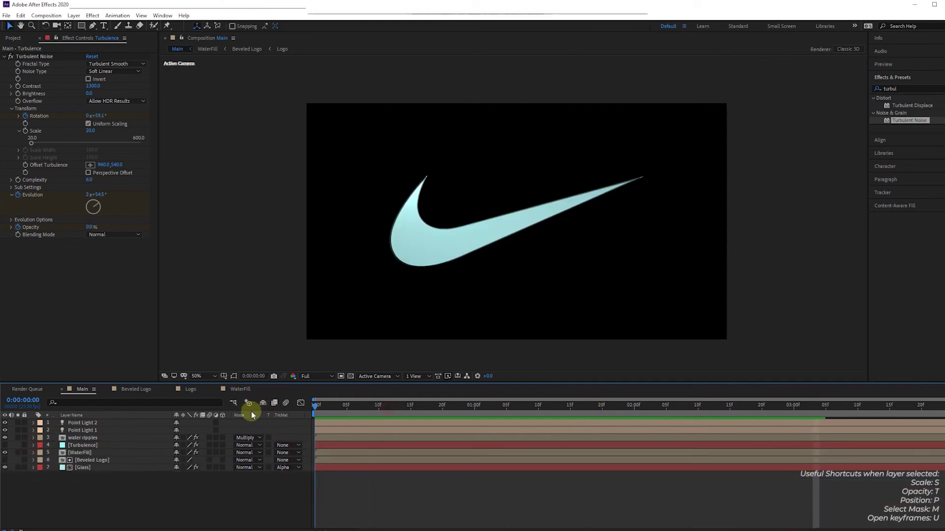